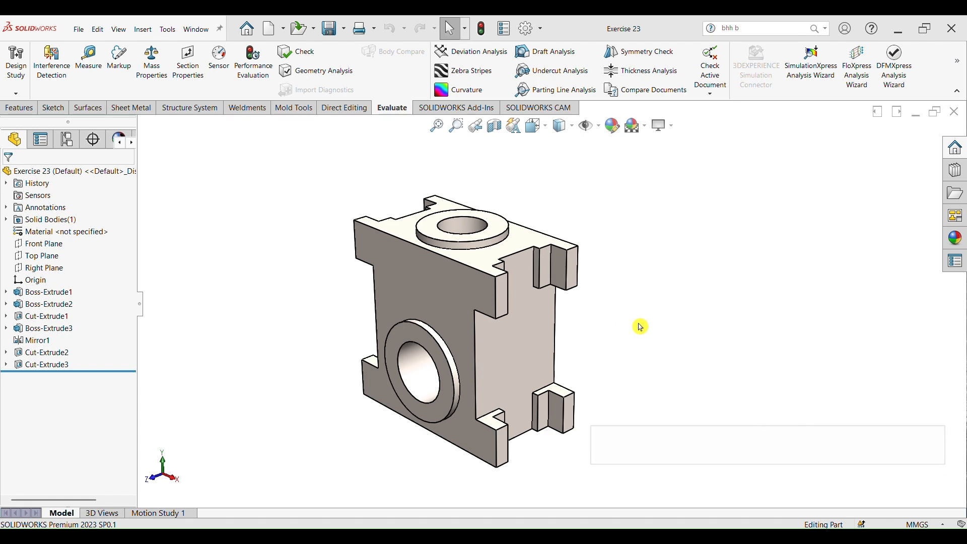
Examine the finished Exercise 23 part from several angles and review its dimensioned drawing image
{"action": "mouse_move", "coordinate": [638, 330]}
{"action": "middle_mouse_down"}
{"action": "mouse_move", "coordinate": [573, 322]}
{"action": "mouse_move", "coordinate": [634, 331]}
{"action": "middle_mouse_up"}
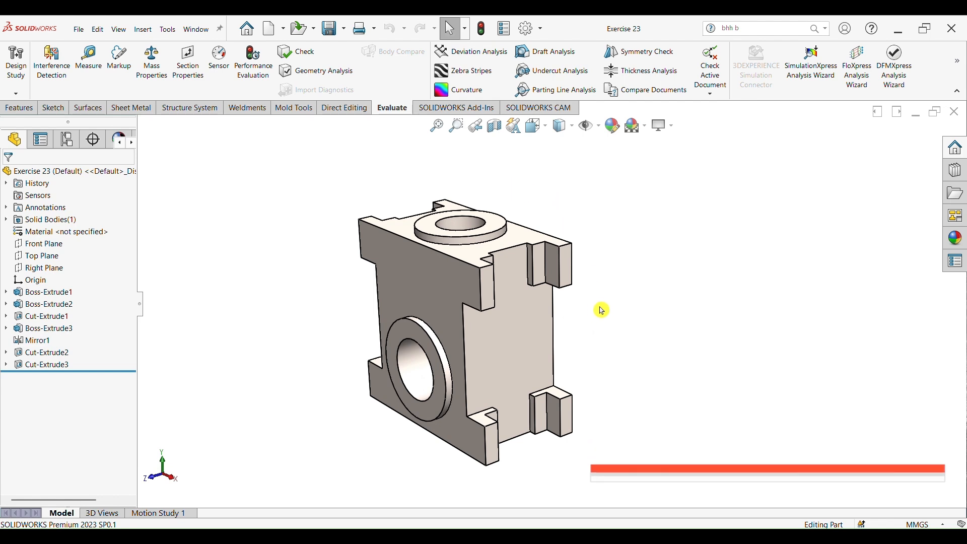
{"action": "mouse_move", "coordinate": [600, 309]}
{"action": "middle_mouse_down"}
{"action": "mouse_move", "coordinate": [610, 304]}
{"action": "mouse_move", "coordinate": [609, 314]}
{"action": "middle_mouse_up"}
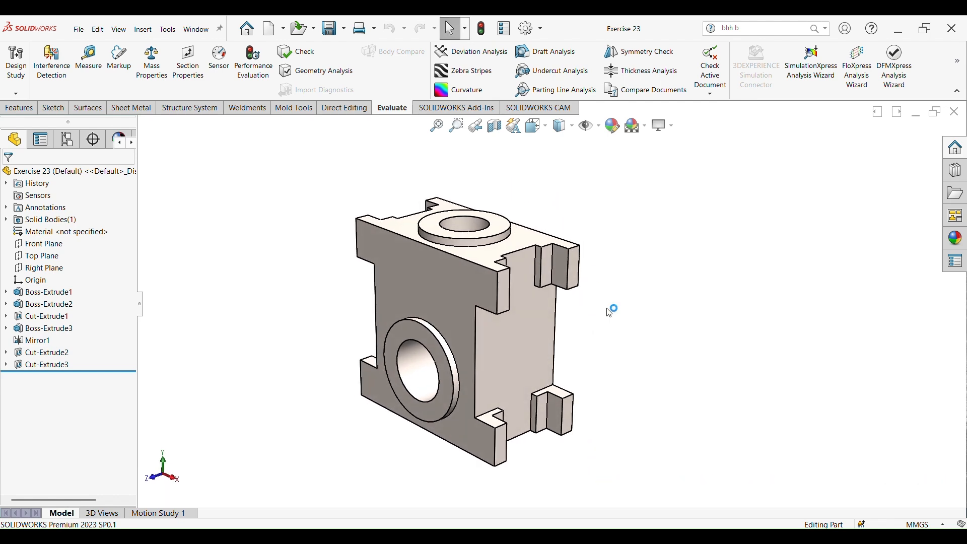
{"action": "mouse_move", "coordinate": [622, 330]}
{"action": "middle_mouse_down"}
{"action": "mouse_move", "coordinate": [610, 326]}
{"action": "mouse_move", "coordinate": [636, 309]}
{"action": "mouse_move", "coordinate": [624, 320]}
{"action": "middle_mouse_up"}
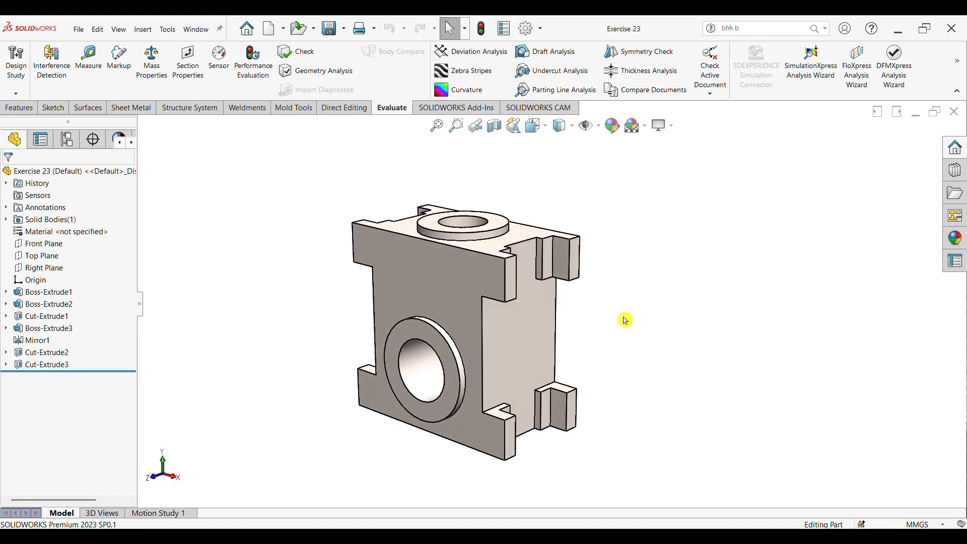
{"action": "mouse_move", "coordinate": [626, 320]}
{"action": "middle_mouse_down"}
{"action": "mouse_move", "coordinate": [636, 317]}
{"action": "mouse_move", "coordinate": [630, 337]}
{"action": "middle_mouse_up"}
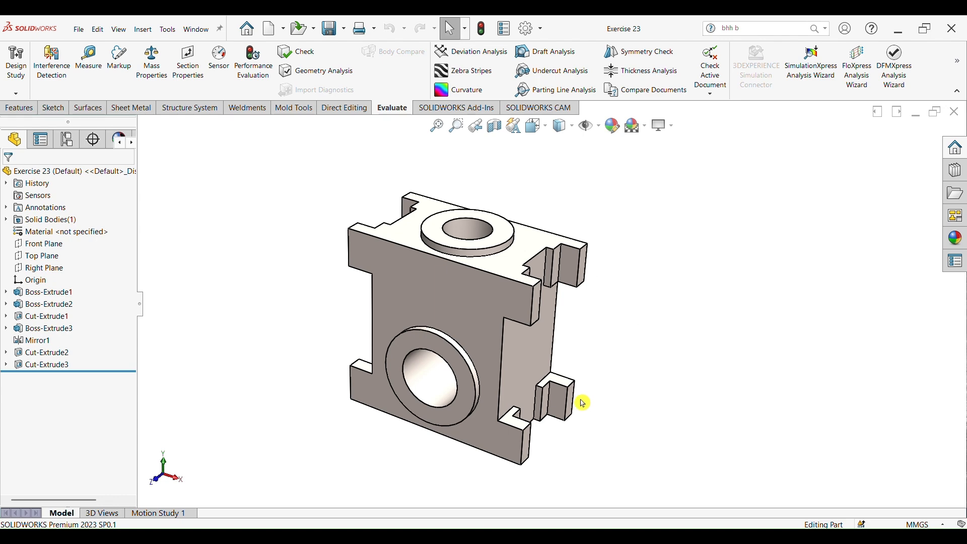
{"action": "middle_click_drag", "start_coordinate": [608, 399], "coordinate": [594, 421]}
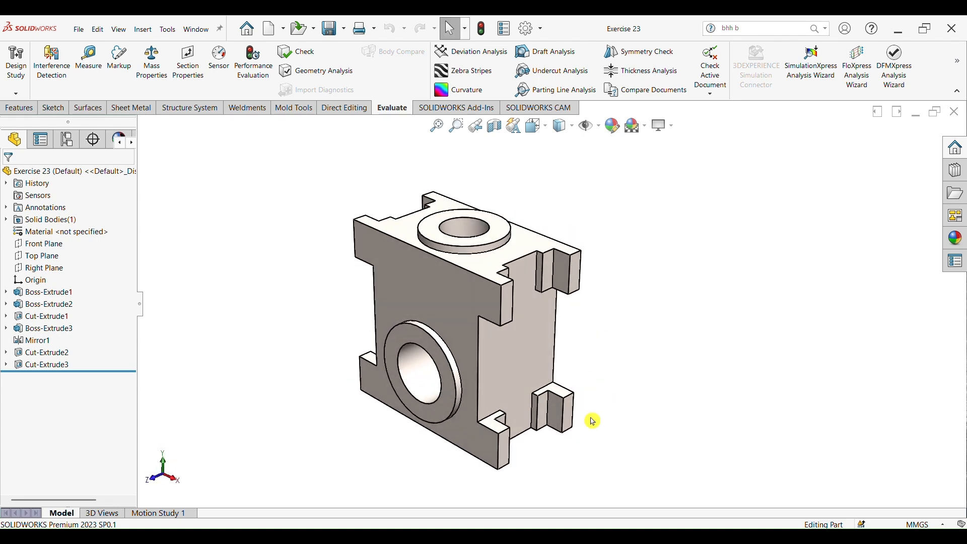
{"action": "left_click", "coordinate": [580, 536]}
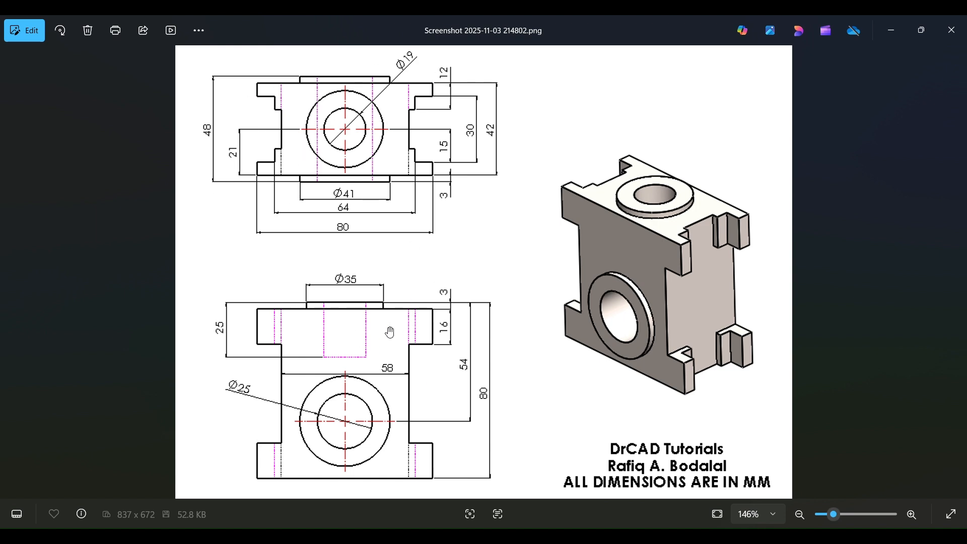
{"action": "left_click", "coordinate": [900, 36]}
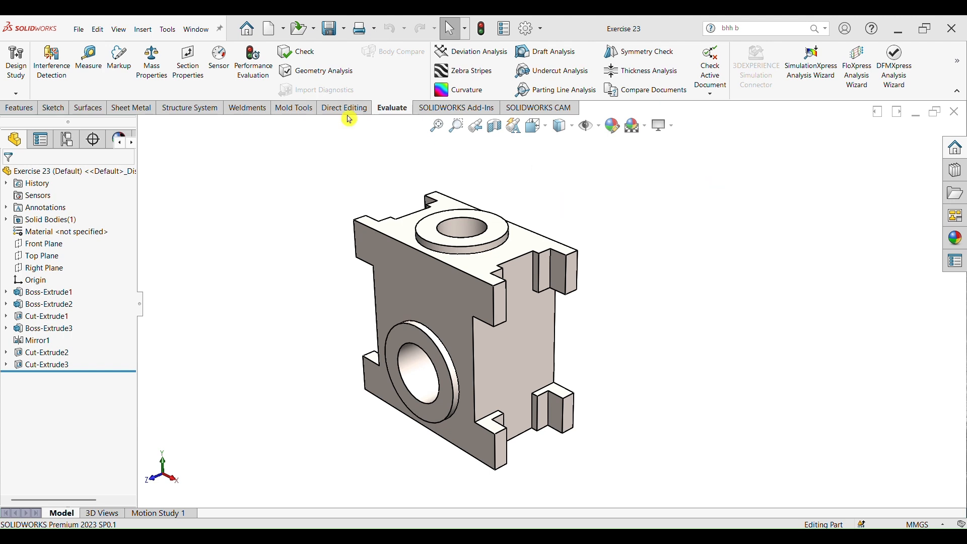
Create a new part, paste the copied Exercise #23 drawing image into it, and move the image fully into view
{"action": "left_click", "coordinate": [275, 27]}
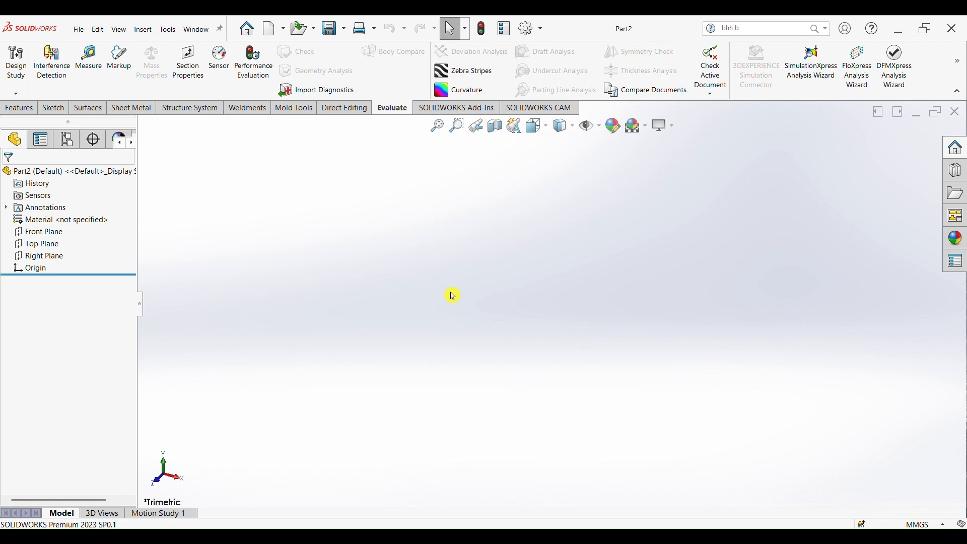
{"action": "left_click", "coordinate": [584, 475]}
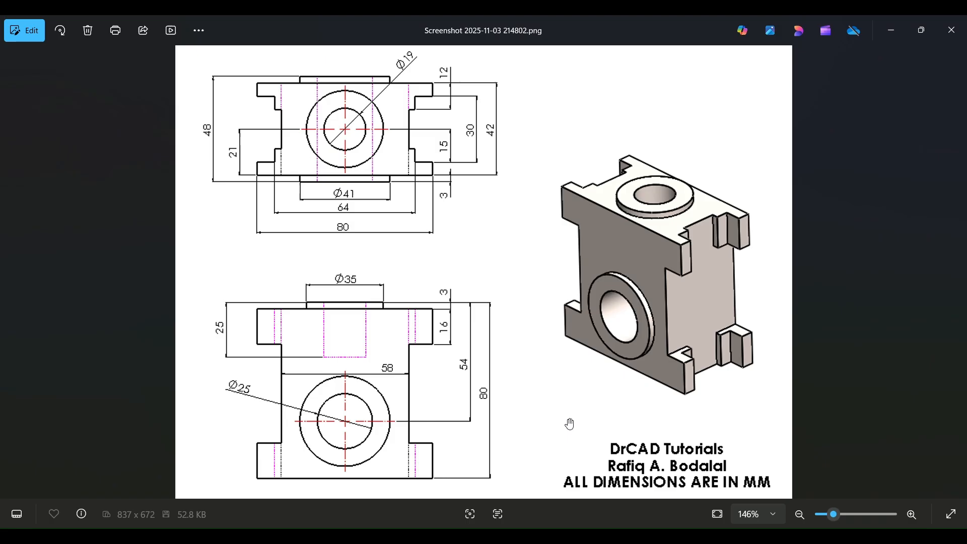
{"action": "key", "text": "ctrl+c"}
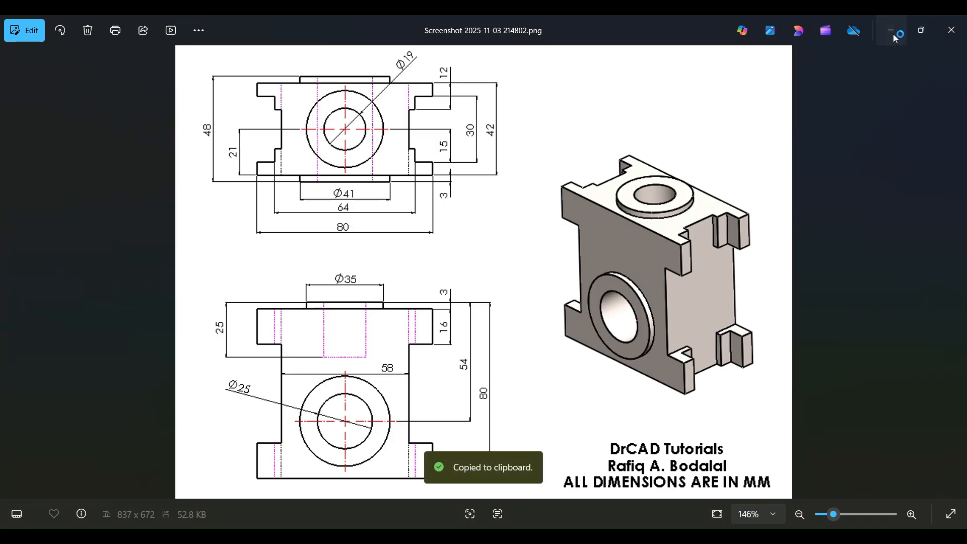
{"action": "left_click", "coordinate": [891, 30]}
{"action": "key", "text": "ctrl+v"}
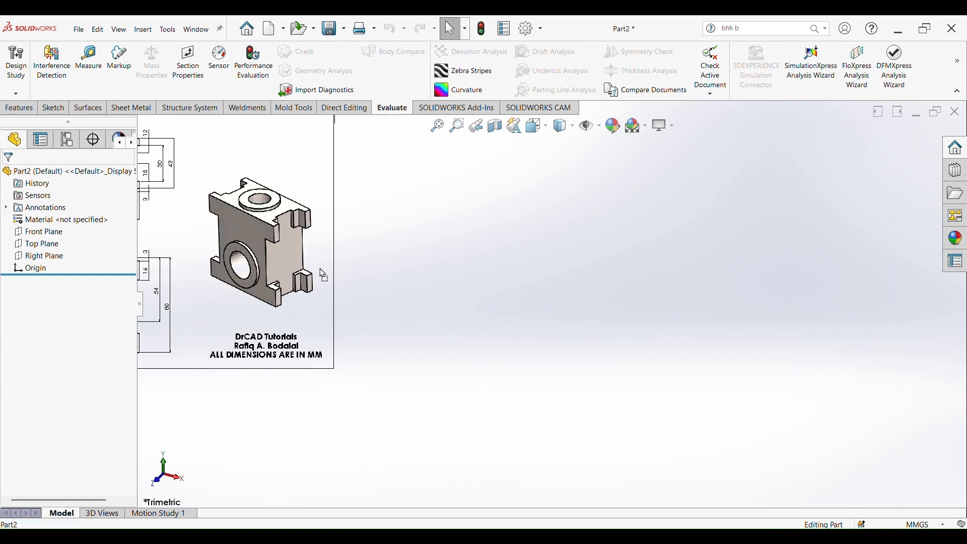
{"action": "left_click_drag", "start_coordinate": [320, 274], "coordinate": [522, 322]}
{"action": "scroll", "coordinate": [426, 341], "scroll_direction": "down", "scroll_amount": 2}
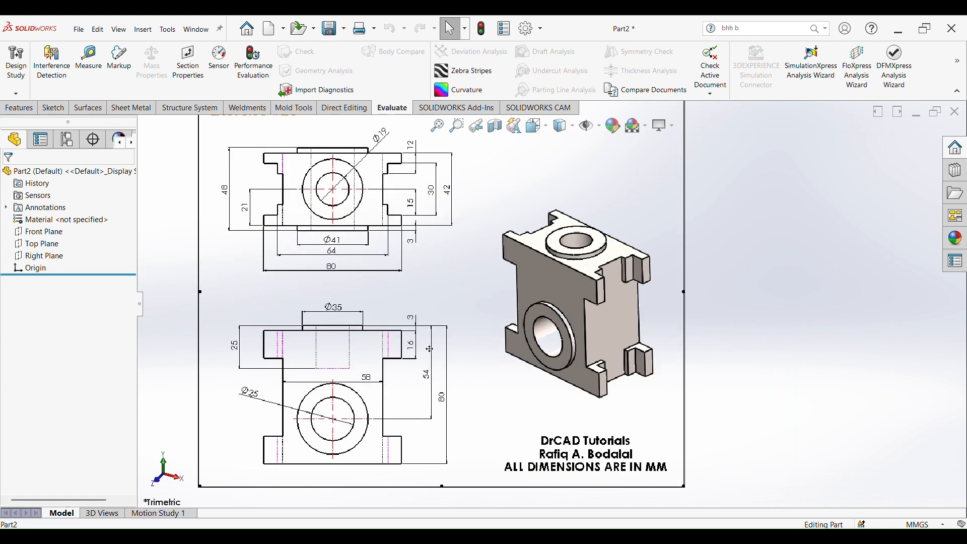
Examine the dimensions in both orthographic views and the isometric view of the pasted Exercise #23 drawing
{"action": "scroll", "coordinate": [424, 275], "scroll_direction": "up", "scroll_amount": 2}
{"action": "scroll", "coordinate": [443, 272], "scroll_direction": "down", "scroll_amount": 2}
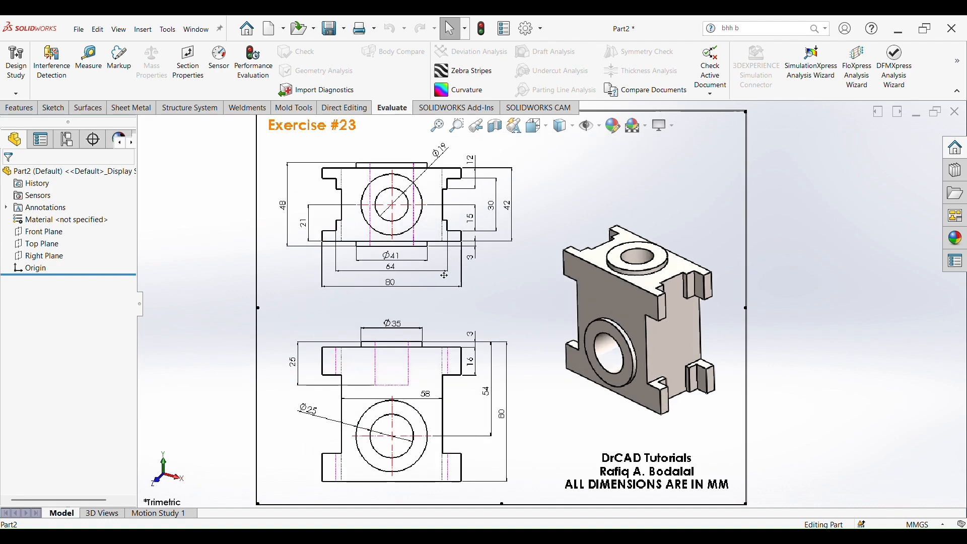
{"action": "scroll", "coordinate": [444, 276], "scroll_direction": "down", "scroll_amount": 1}
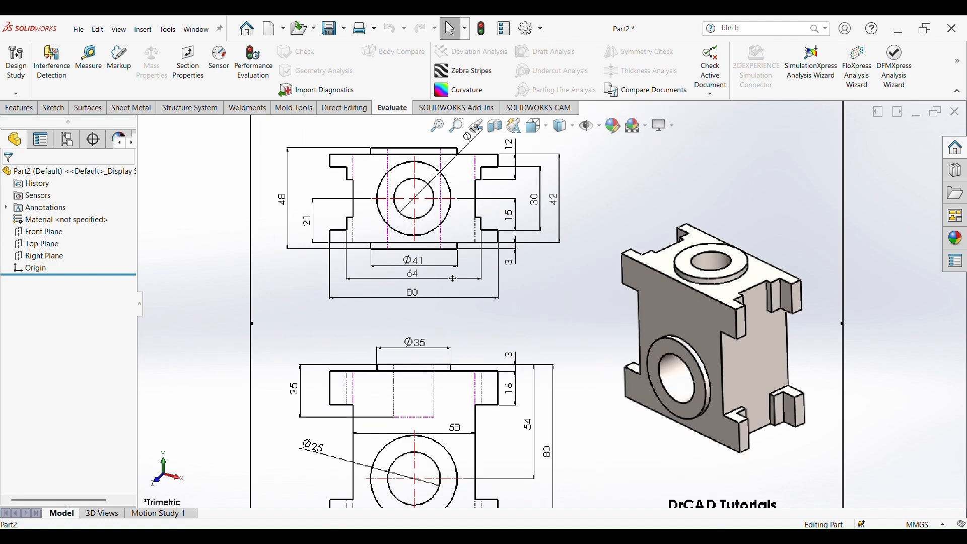
{"action": "scroll", "coordinate": [481, 348], "scroll_direction": "up", "scroll_amount": 1}
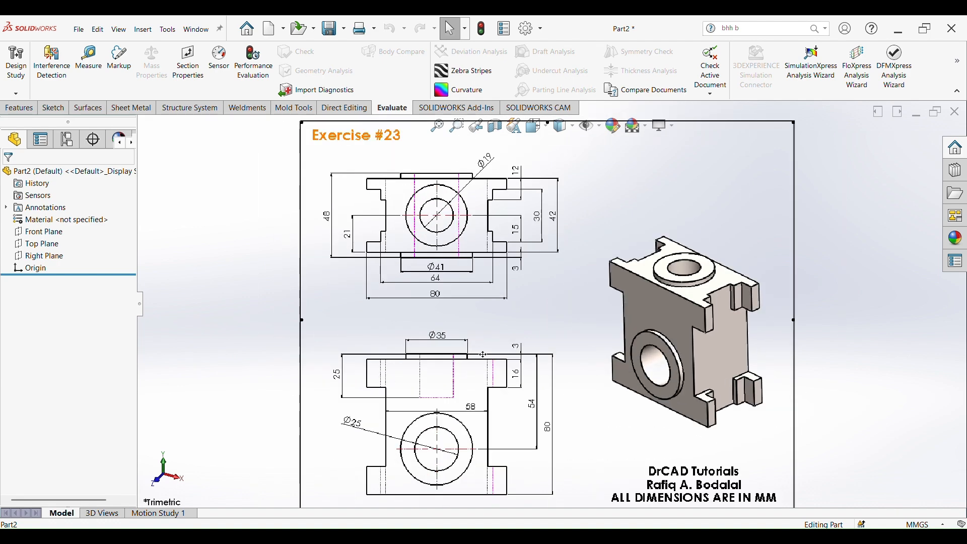
{"action": "scroll", "coordinate": [438, 242], "scroll_direction": "down", "scroll_amount": 3}
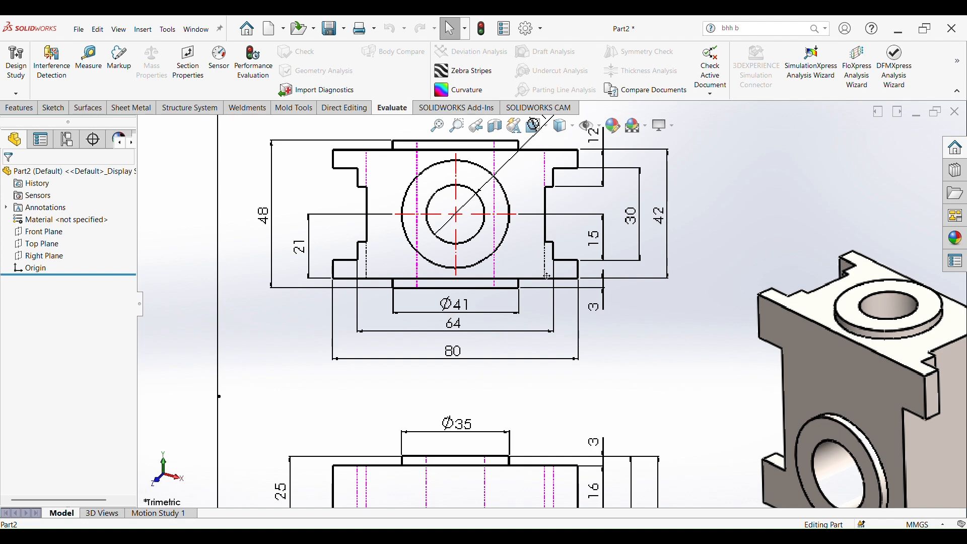
{"action": "scroll", "coordinate": [500, 303], "scroll_direction": "up", "scroll_amount": 5}
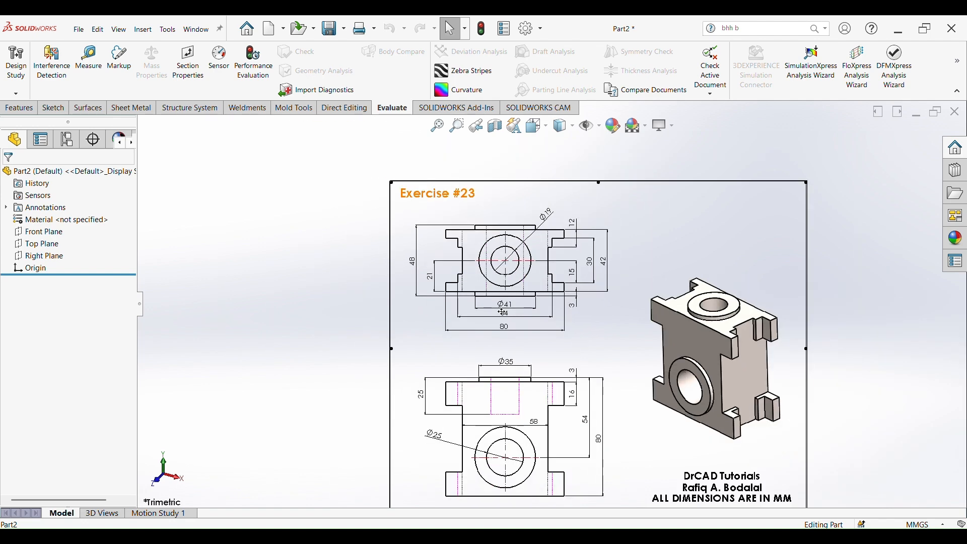
{"action": "scroll", "coordinate": [564, 345], "scroll_direction": "down", "scroll_amount": 5}
{"action": "scroll", "coordinate": [563, 345], "scroll_direction": "up", "scroll_amount": 2}
{"action": "scroll", "coordinate": [564, 333], "scroll_direction": "down", "scroll_amount": 2}
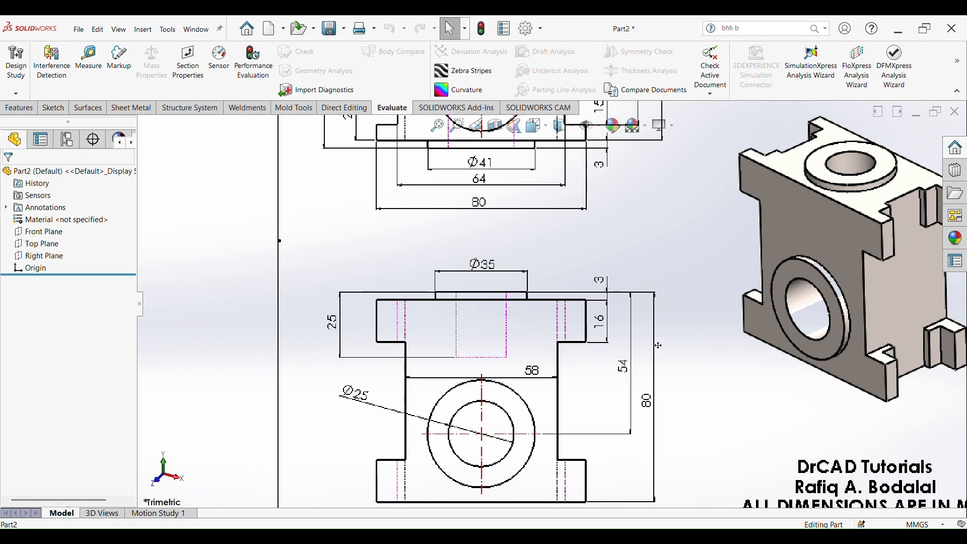
{"action": "scroll", "coordinate": [577, 336], "scroll_direction": "up", "scroll_amount": 3}
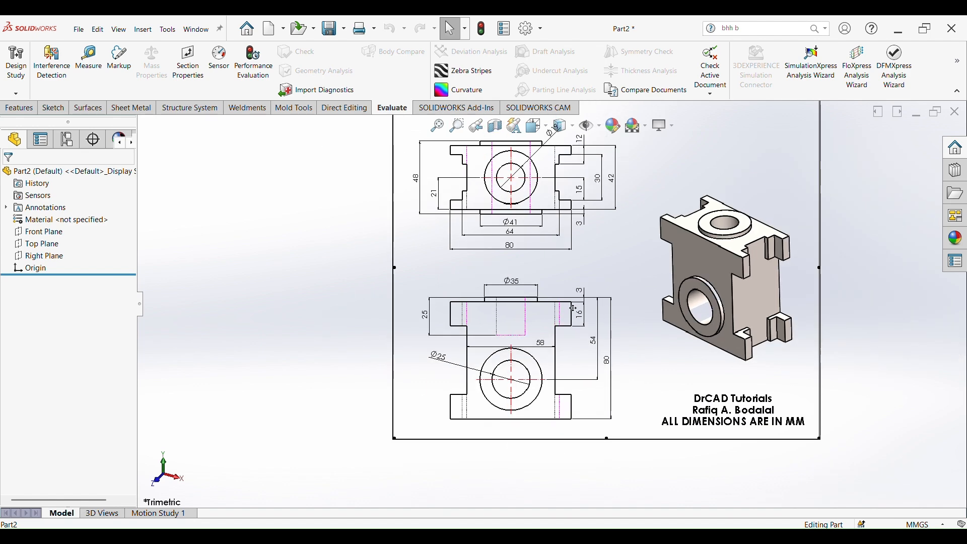
{"action": "scroll", "coordinate": [567, 183], "scroll_direction": "down", "scroll_amount": 4}
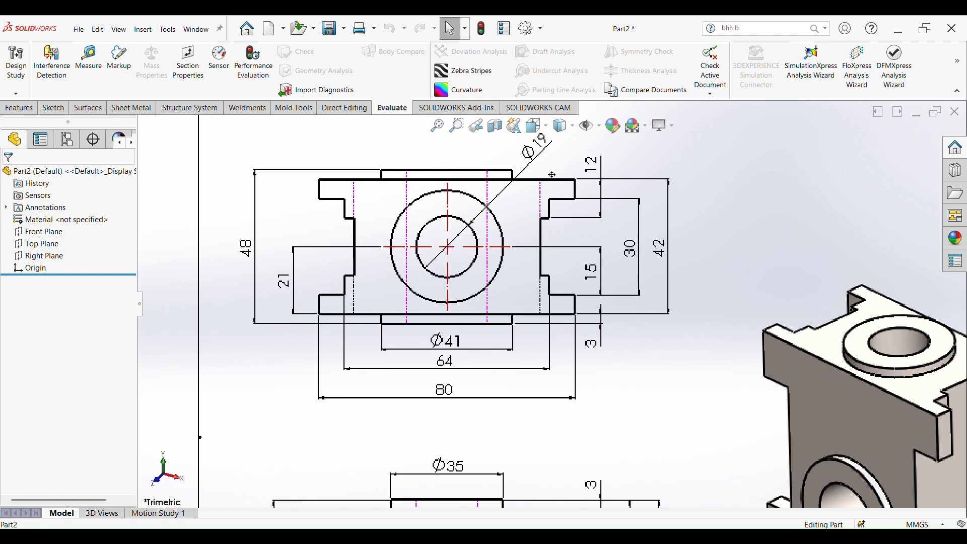
{"action": "scroll", "coordinate": [564, 235], "scroll_direction": "up", "scroll_amount": 4}
{"action": "scroll", "coordinate": [549, 335], "scroll_direction": "down", "scroll_amount": 5}
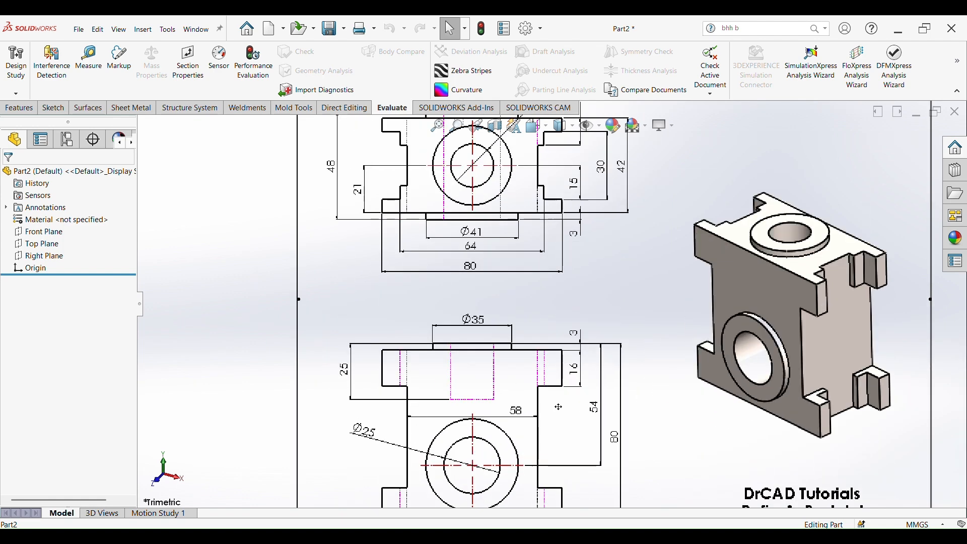
{"action": "scroll", "coordinate": [550, 334], "scroll_direction": "up", "scroll_amount": 5}
{"action": "scroll", "coordinate": [553, 313], "scroll_direction": "down", "scroll_amount": 4}
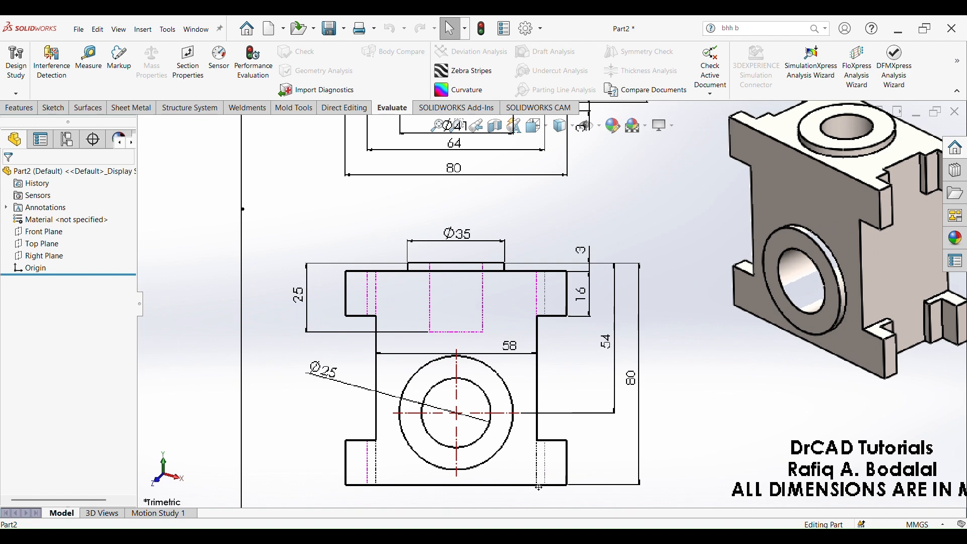
{"action": "scroll", "coordinate": [561, 242], "scroll_direction": "up", "scroll_amount": 4}
{"action": "scroll", "coordinate": [563, 248], "scroll_direction": "down", "scroll_amount": 6}
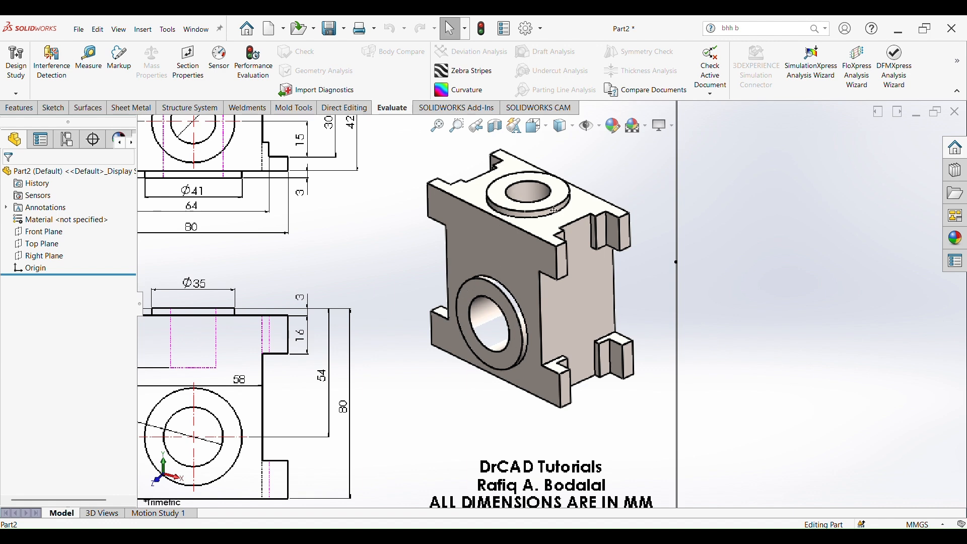
{"action": "scroll", "coordinate": [616, 279], "scroll_direction": "up", "scroll_amount": 6}
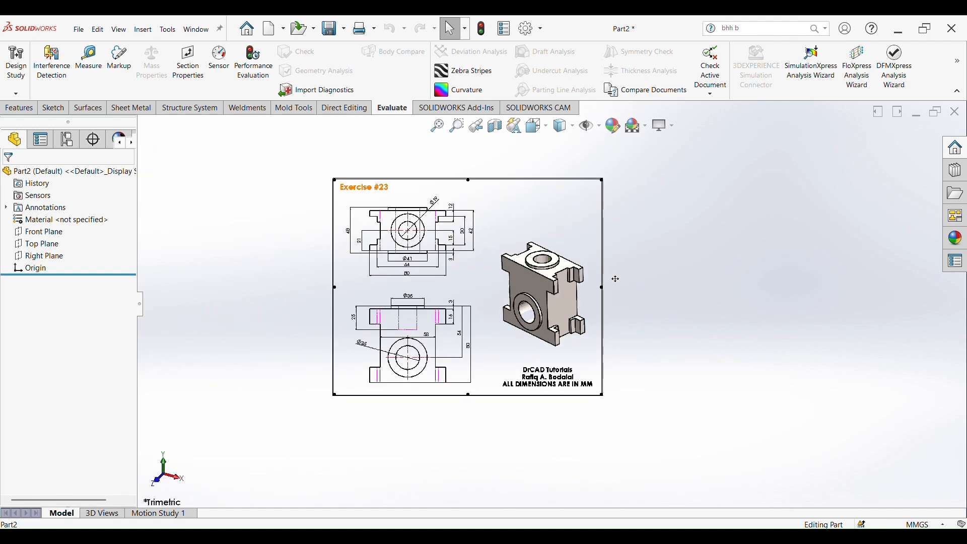
{"action": "scroll", "coordinate": [666, 299], "scroll_direction": "up", "scroll_amount": 2}
{"action": "scroll", "coordinate": [680, 292], "scroll_direction": "down", "scroll_amount": 3}
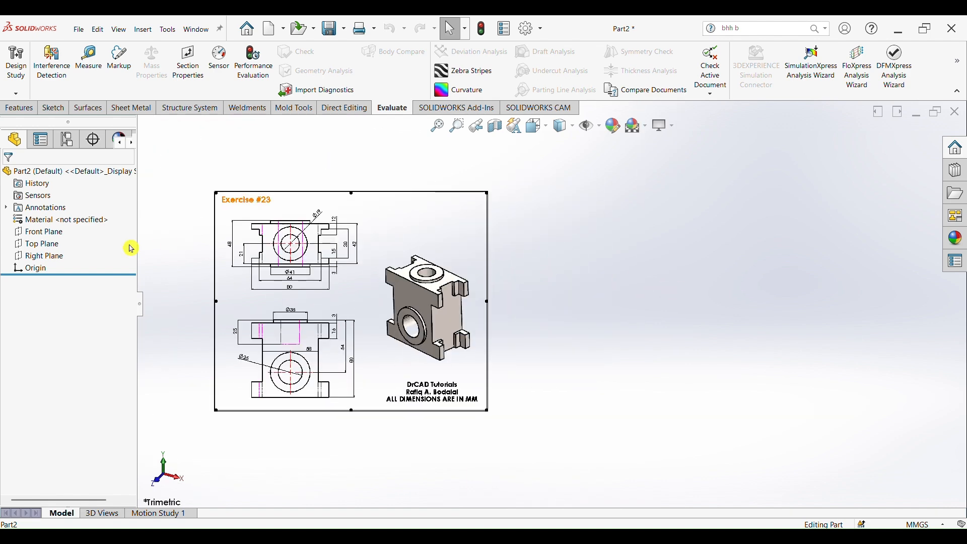
Start a sketch on the Top Plane and move the reference drawing aside, clear of the origin
{"action": "left_click", "coordinate": [49, 243]}
{"action": "left_click", "coordinate": [58, 225]}
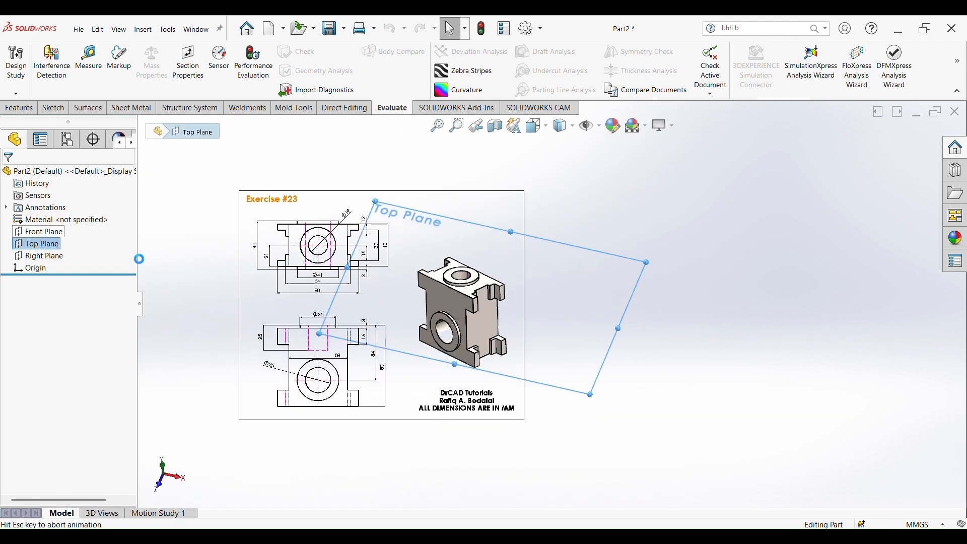
{"action": "scroll", "coordinate": [488, 302], "scroll_direction": "up", "scroll_amount": 3}
{"action": "left_click_drag", "start_coordinate": [430, 294], "coordinate": [259, 281]}
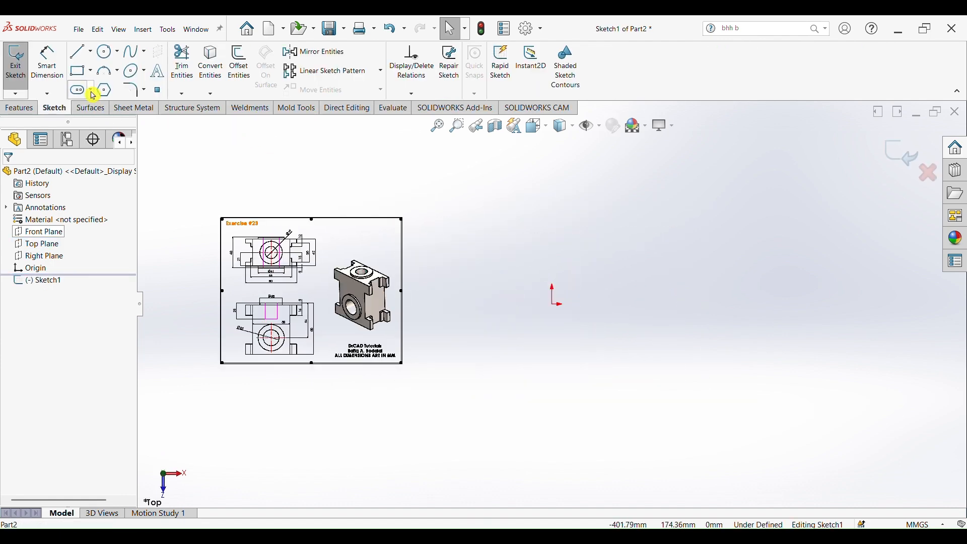
Sketch a center rectangle about 207 mm wide, centred on the origin
{"action": "left_click", "coordinate": [92, 71]}
{"action": "left_click", "coordinate": [98, 98]}
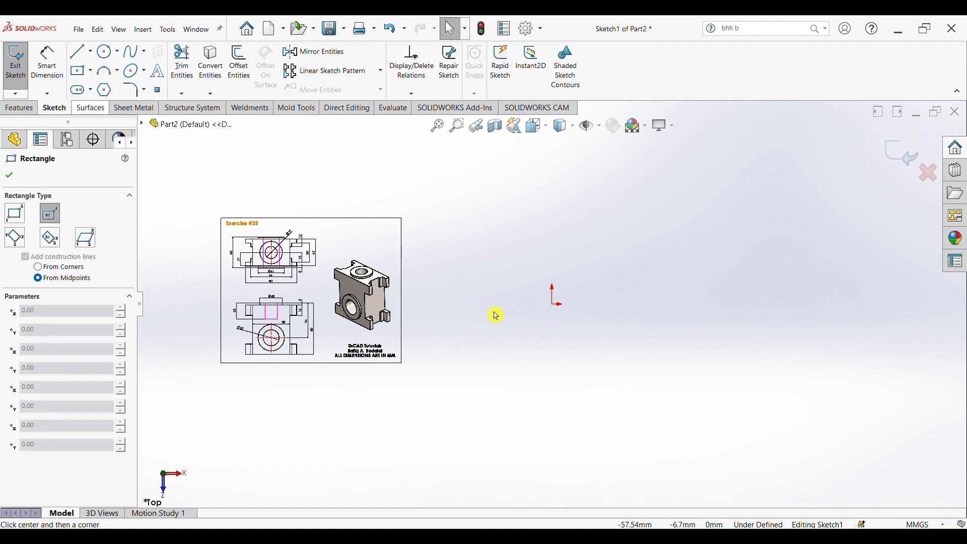
{"action": "left_click", "coordinate": [555, 304]}
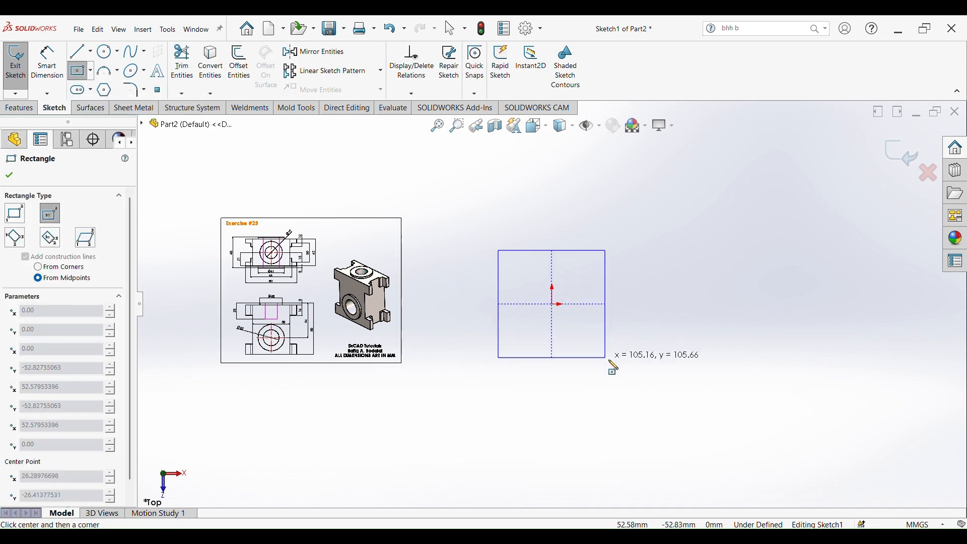
{"action": "left_click", "coordinate": [660, 370]}
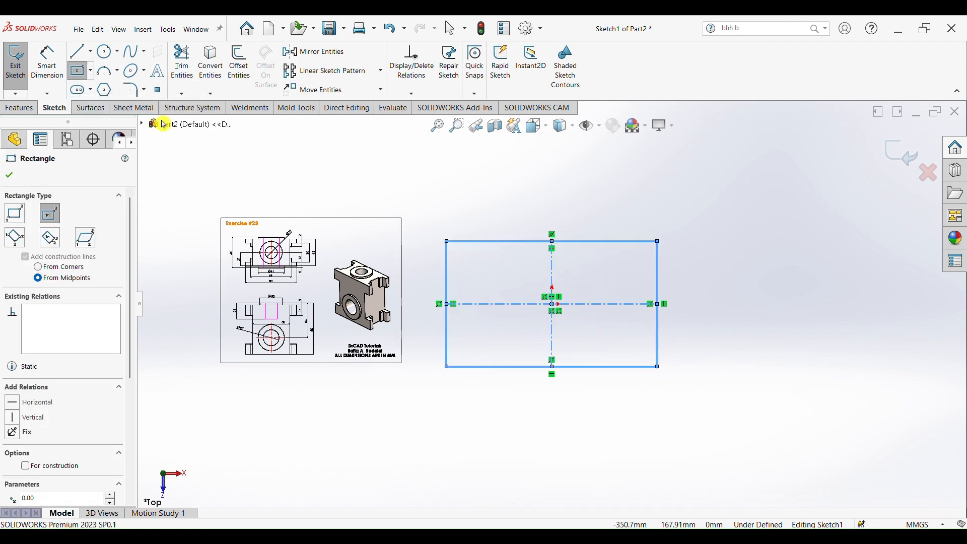
Dimension the rectangle's horizontal width to 58 mm, following the reference drawing
{"action": "right_click_drag", "start_coordinate": [777, 346], "coordinate": [773, 278]}
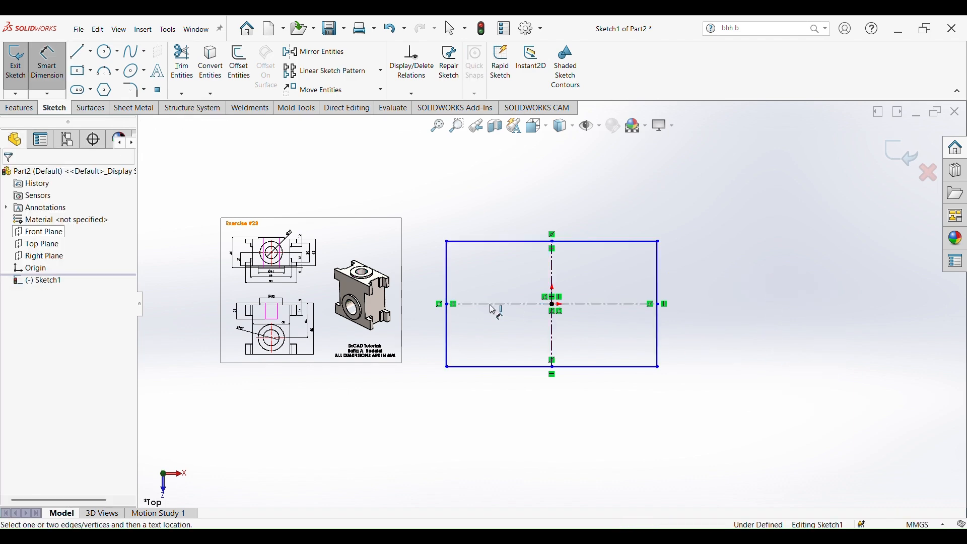
{"action": "scroll", "coordinate": [229, 270], "scroll_direction": "down", "scroll_amount": 6}
{"action": "scroll", "coordinate": [351, 192], "scroll_direction": "down", "scroll_amount": 4}
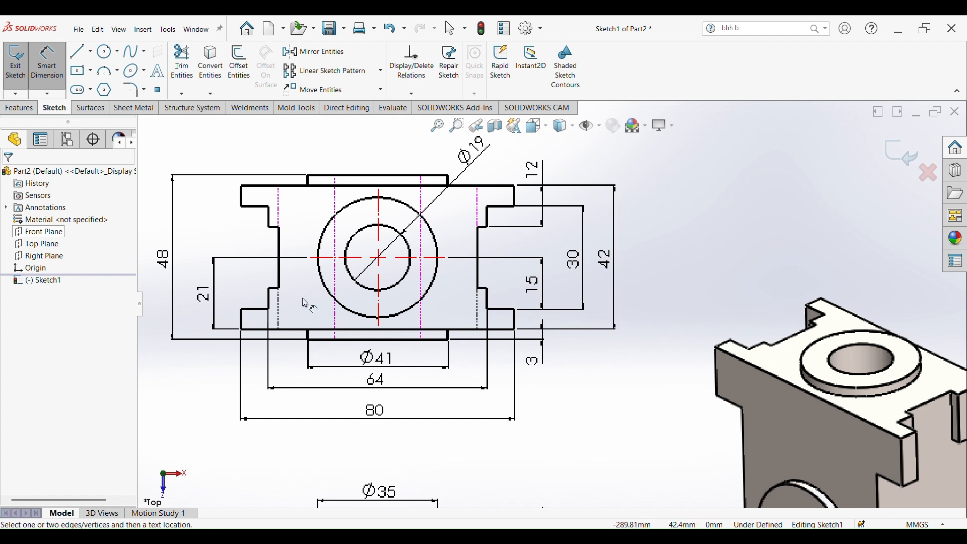
{"action": "scroll", "coordinate": [455, 428], "scroll_direction": "up", "scroll_amount": 4}
{"action": "scroll", "coordinate": [514, 433], "scroll_direction": "down", "scroll_amount": 5}
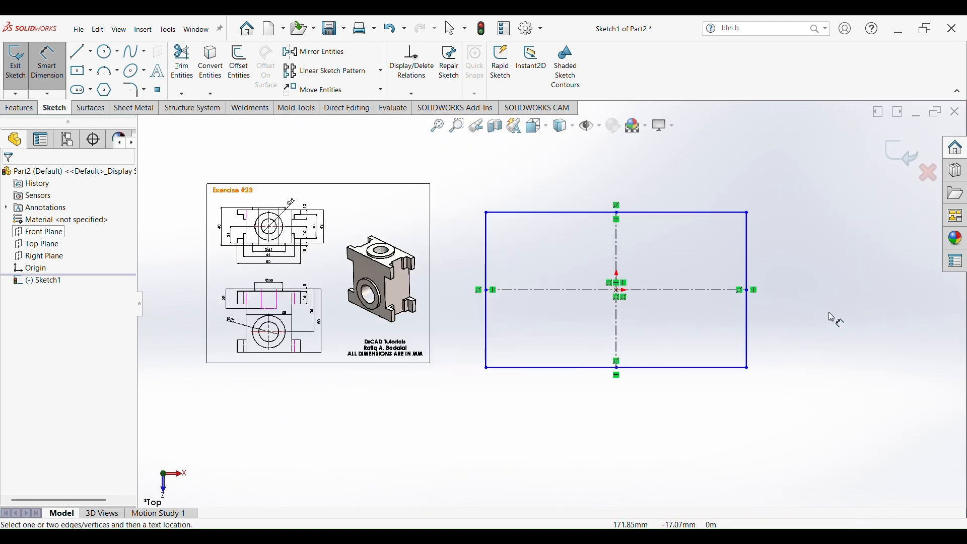
{"action": "left_click", "coordinate": [680, 383]}
{"action": "left_click", "coordinate": [633, 427]}
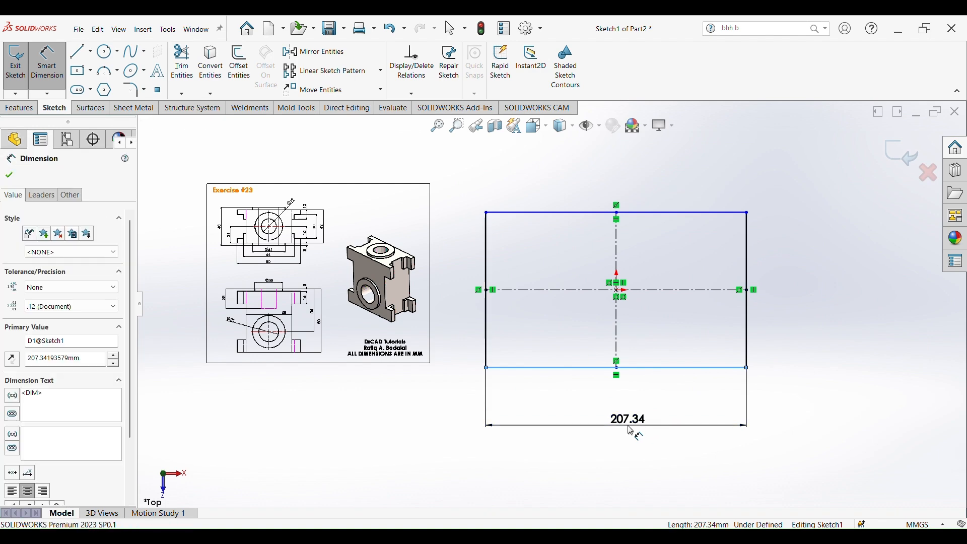
{"action": "type", "text": "58"}
{"action": "key", "text": "Return"}
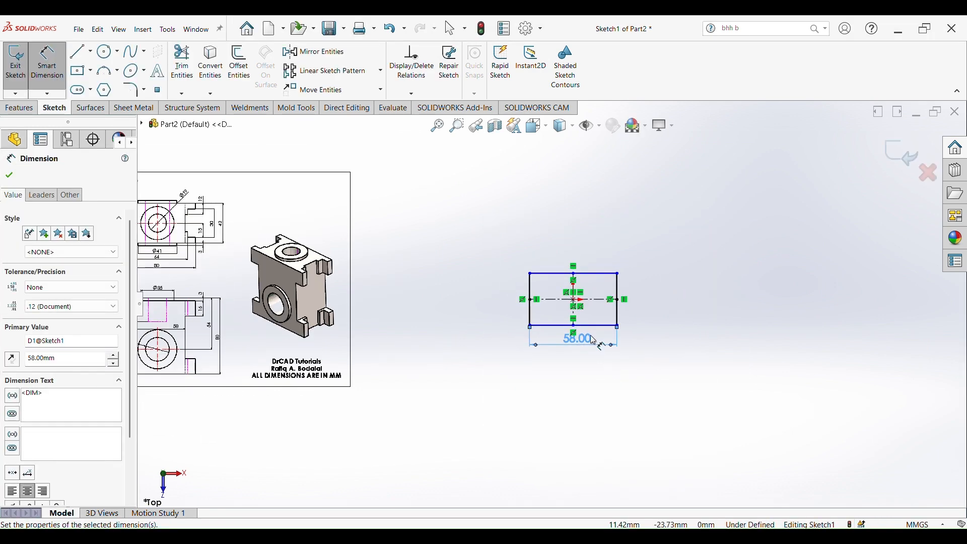
Dimension the rectangle's vertical side to 42 mm and finish dimensioning
{"action": "scroll", "coordinate": [606, 297], "scroll_direction": "down", "scroll_amount": 4}
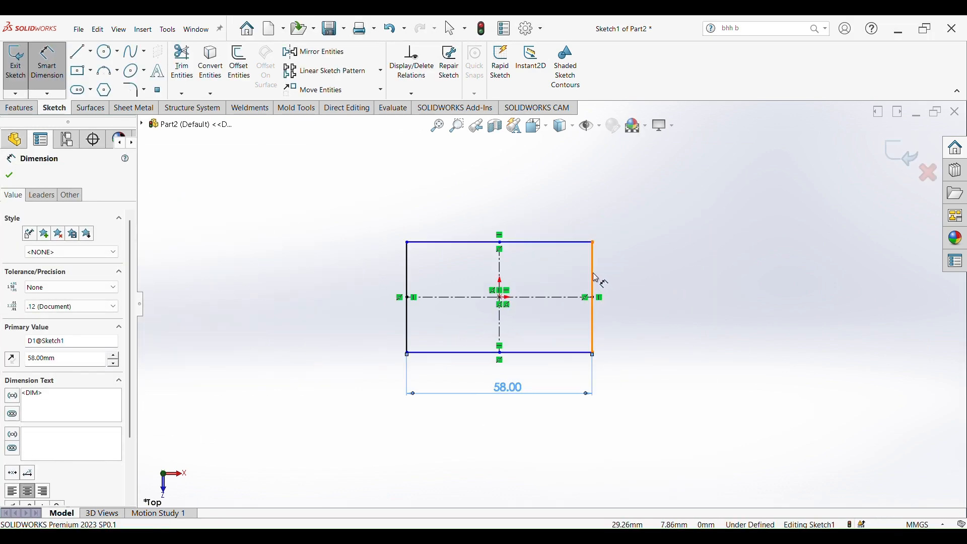
{"action": "left_click", "coordinate": [596, 278]}
{"action": "left_click", "coordinate": [647, 306]}
{"action": "type", "text": "42"}
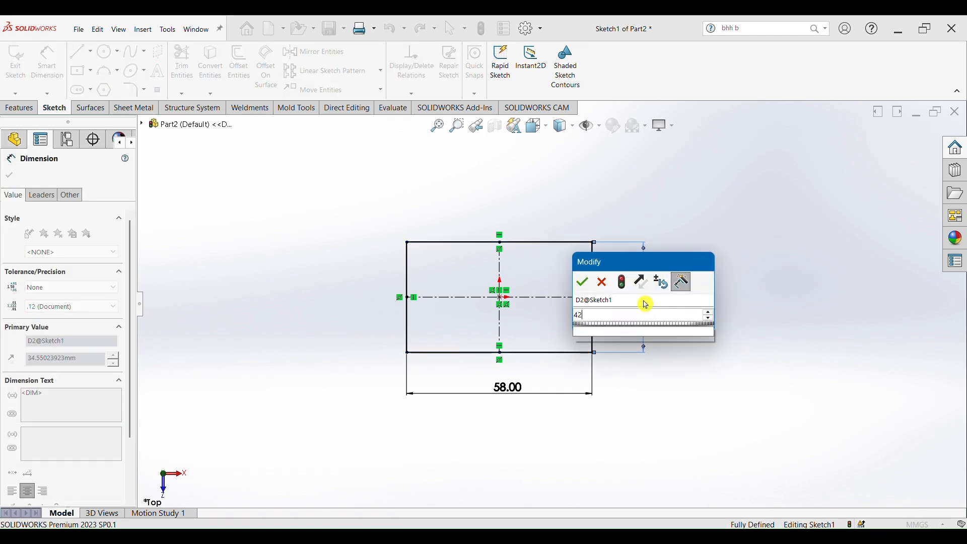
{"action": "key", "text": "Return"}
{"action": "scroll", "coordinate": [588, 302], "scroll_direction": "up", "scroll_amount": 5}
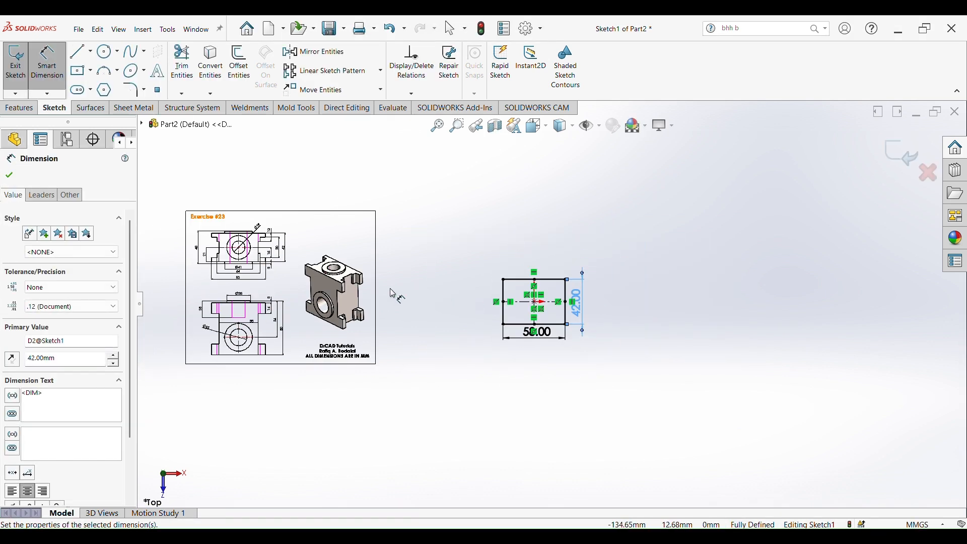
{"action": "key", "text": "Escape"}
Extrude the rectangle with a Mid Plane end condition and a depth of 80-3 mm, following the reference drawing
{"action": "scroll", "coordinate": [428, 294], "scroll_direction": "down", "scroll_amount": 2}
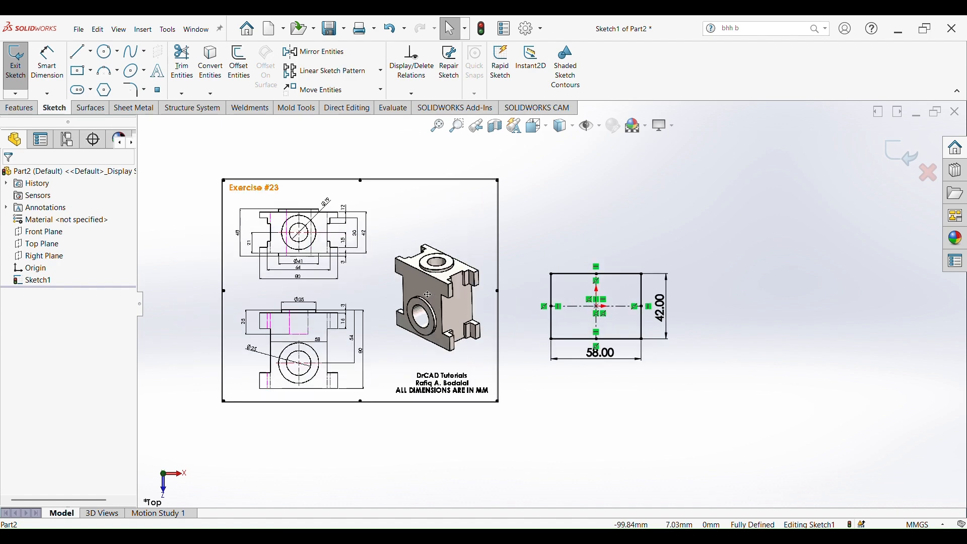
{"action": "scroll", "coordinate": [363, 287], "scroll_direction": "down", "scroll_amount": 3}
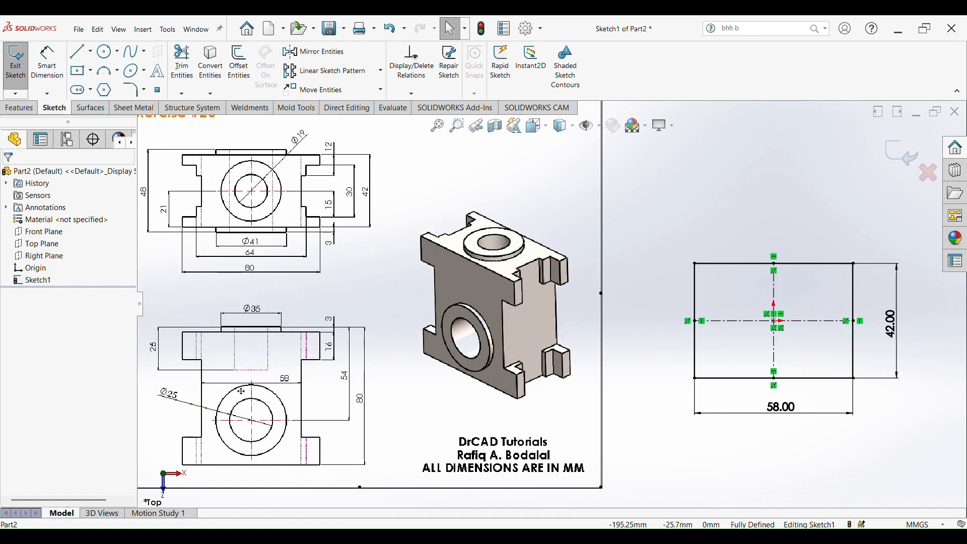
{"action": "scroll", "coordinate": [242, 390], "scroll_direction": "down", "scroll_amount": 3}
{"action": "scroll", "coordinate": [352, 384], "scroll_direction": "up", "scroll_amount": 4}
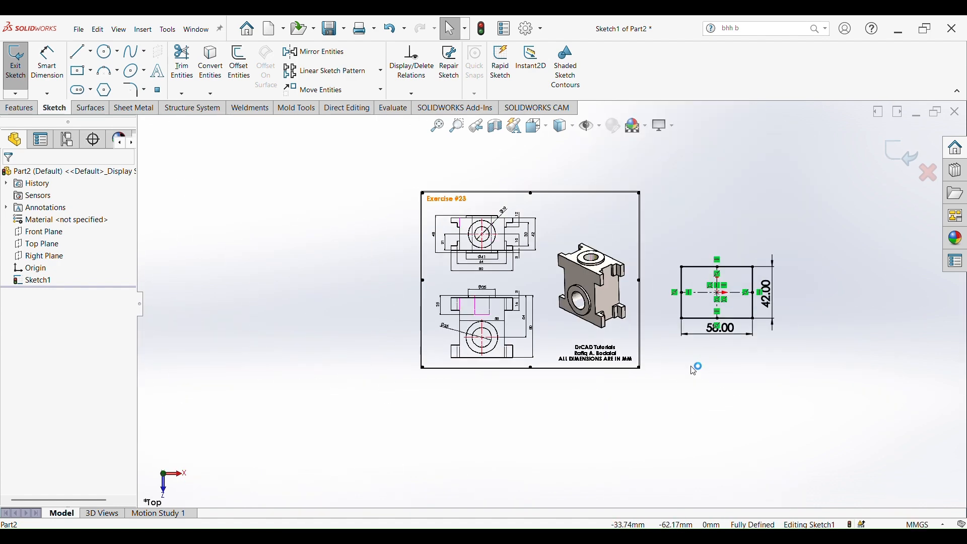
{"action": "left_click", "coordinate": [27, 107]}
{"action": "left_click", "coordinate": [20, 63]}
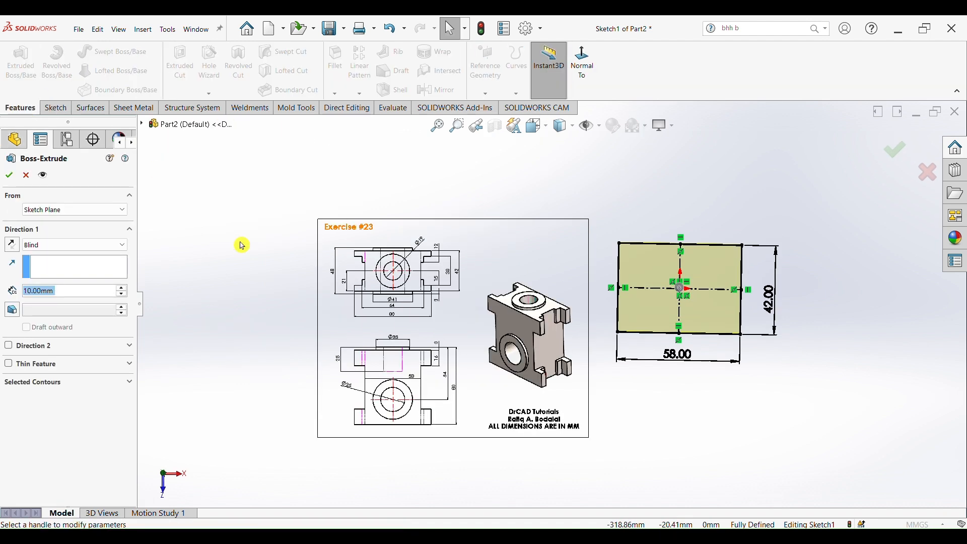
{"action": "left_click", "coordinate": [80, 246]}
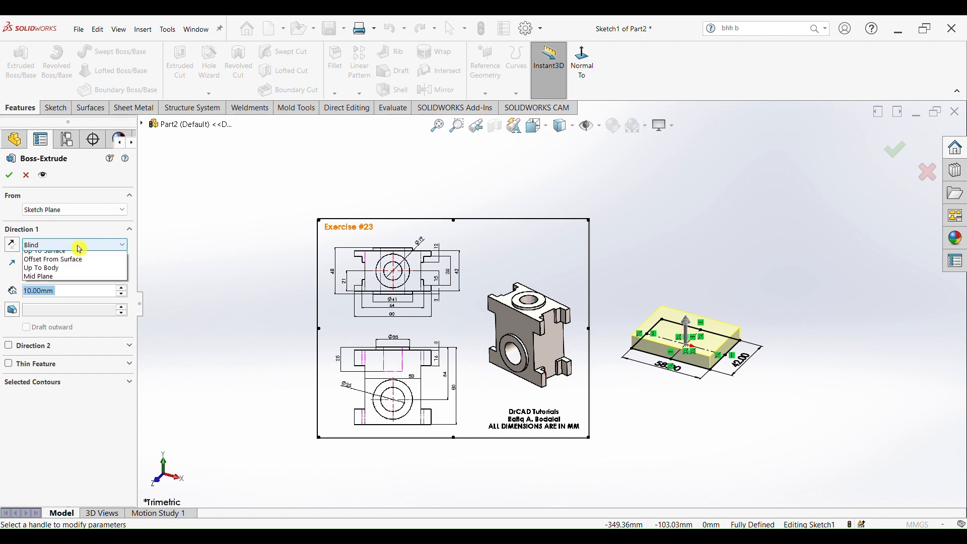
{"action": "left_click", "coordinate": [62, 290]}
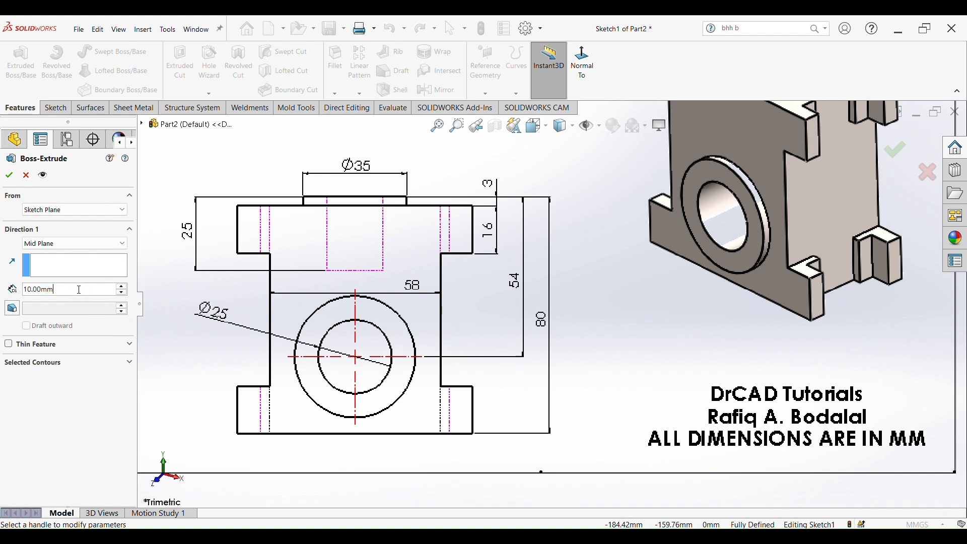
{"action": "type", "text": "80-3"}
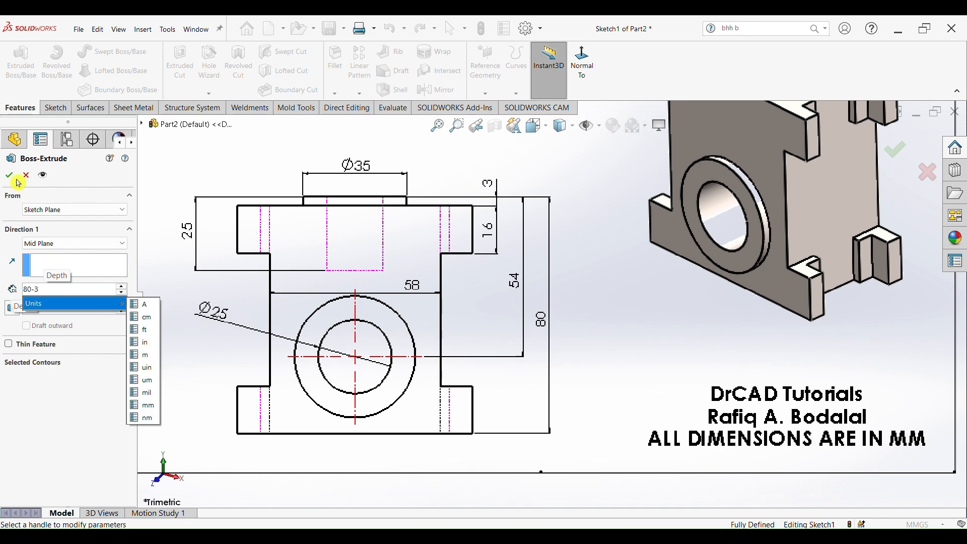
{"action": "key", "text": "Return"}
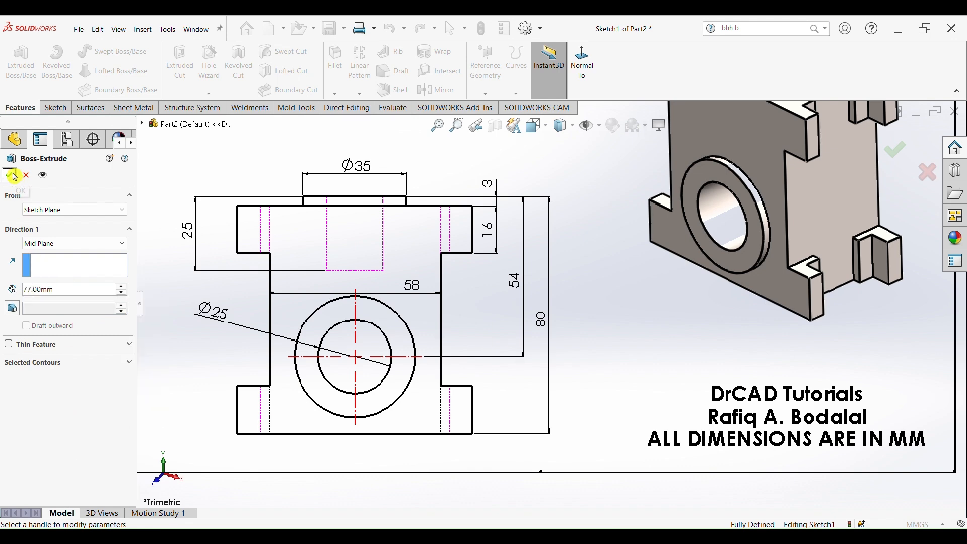
{"action": "left_click", "coordinate": [11, 176]}
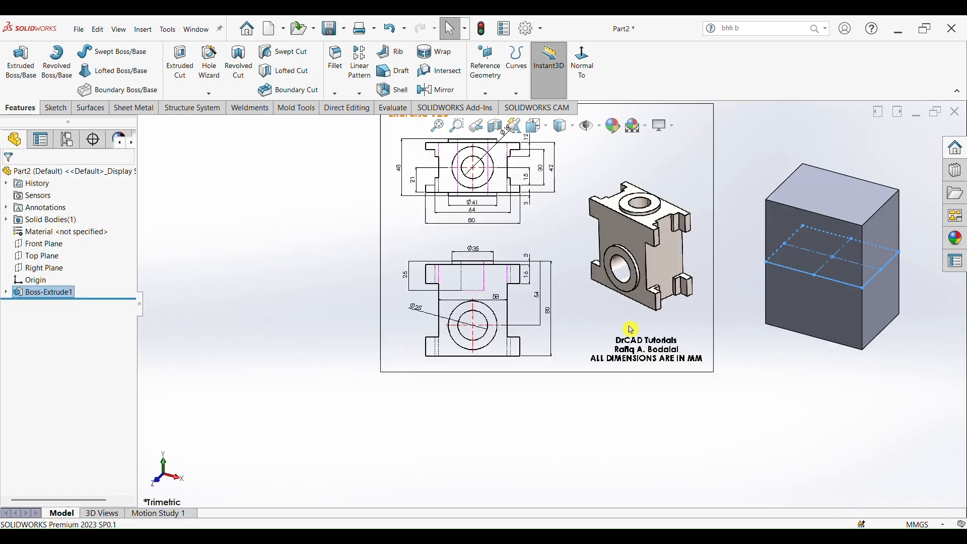
Start a sketch on the block's front face
{"action": "scroll", "coordinate": [755, 277], "scroll_direction": "down", "scroll_amount": 3}
{"action": "left_click", "coordinate": [859, 312]}
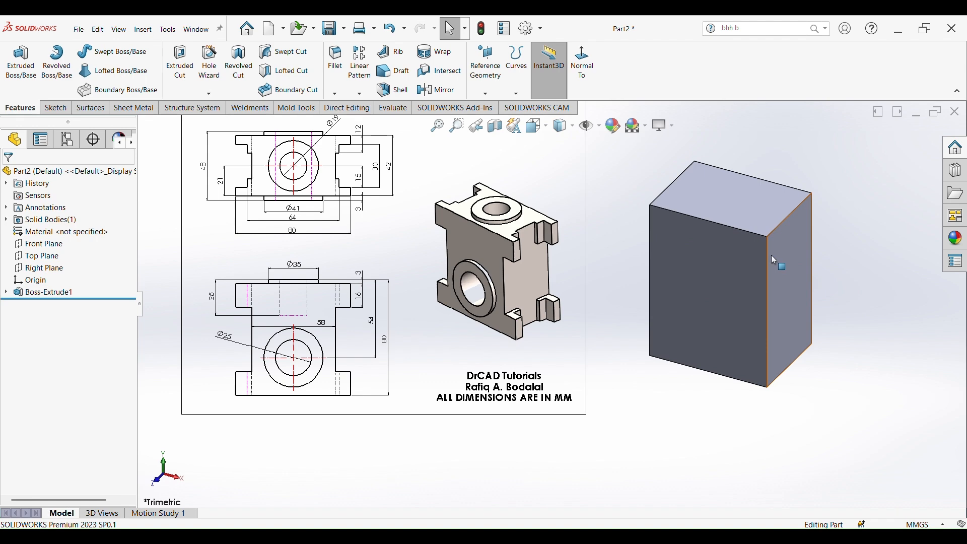
{"action": "scroll", "coordinate": [770, 256], "scroll_direction": "down", "scroll_amount": 2}
{"action": "scroll", "coordinate": [739, 263], "scroll_direction": "up", "scroll_amount": 3}
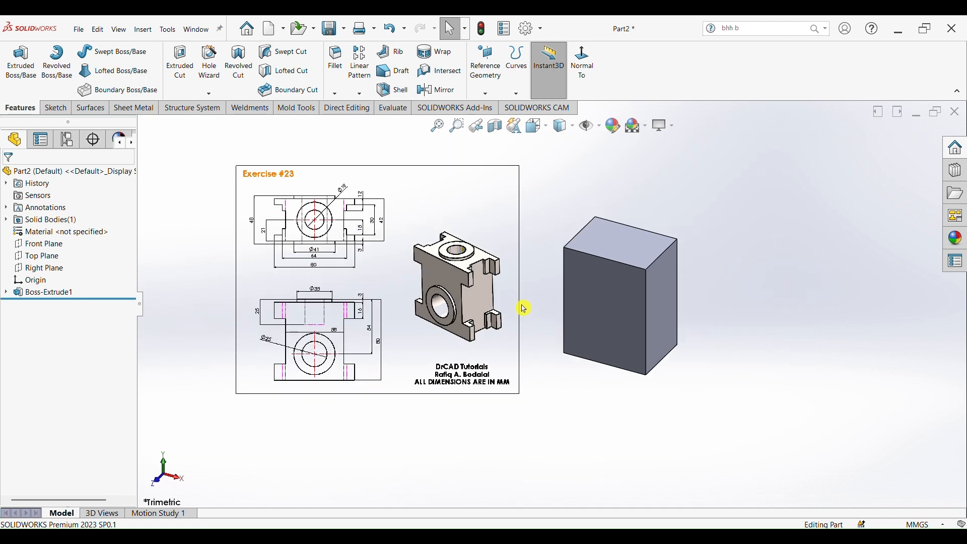
{"action": "mouse_move", "coordinate": [560, 317]}
{"action": "middle_mouse_down"}
{"action": "mouse_move", "coordinate": [555, 270]}
{"action": "mouse_move", "coordinate": [564, 290]}
{"action": "middle_mouse_up"}
{"action": "scroll", "coordinate": [227, 288], "scroll_direction": "down", "scroll_amount": 4}
{"action": "scroll", "coordinate": [488, 284], "scroll_direction": "up", "scroll_amount": 4}
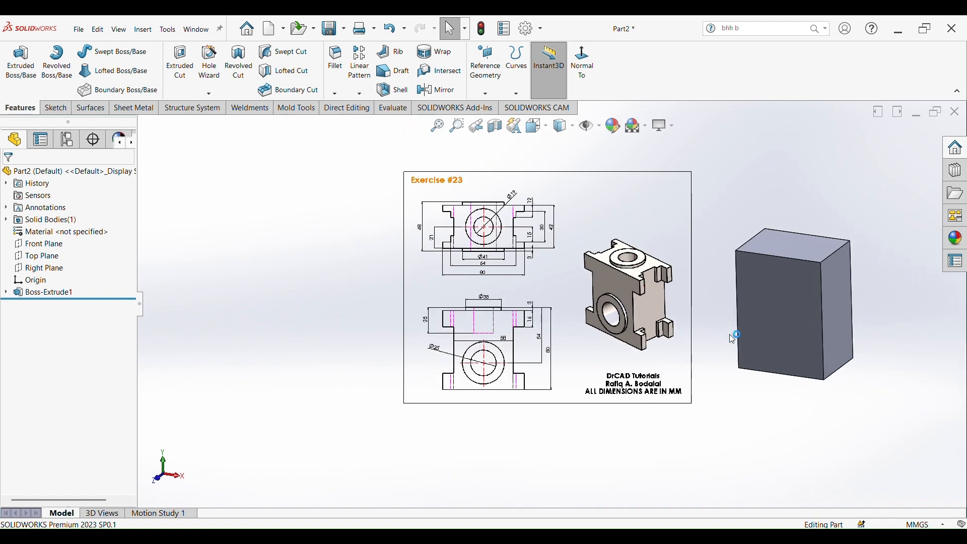
{"action": "left_click", "coordinate": [773, 319]}
{"action": "left_click", "coordinate": [818, 284]}
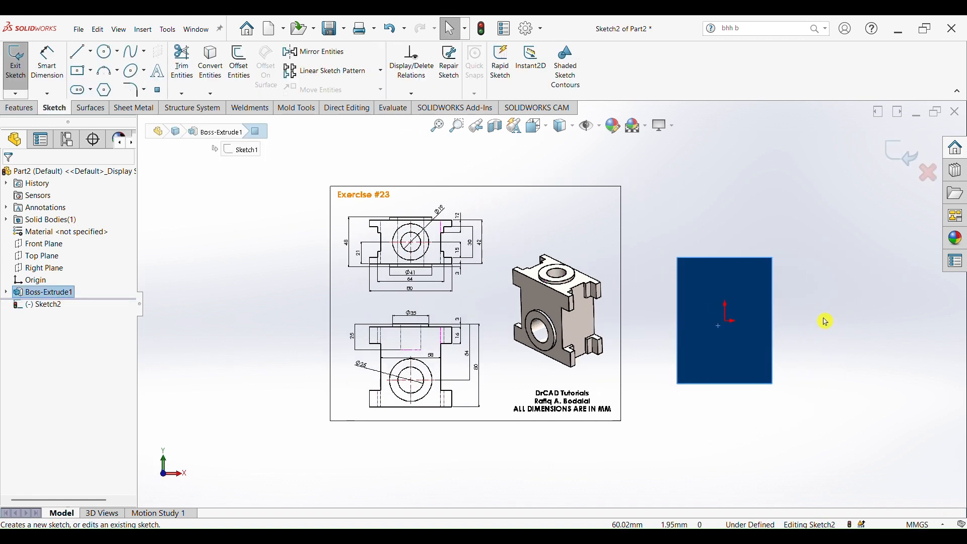
Sketch a circle about 32 mm in diameter on the front face, centred about 14 mm directly below the origin
{"action": "left_click", "coordinate": [106, 52]}
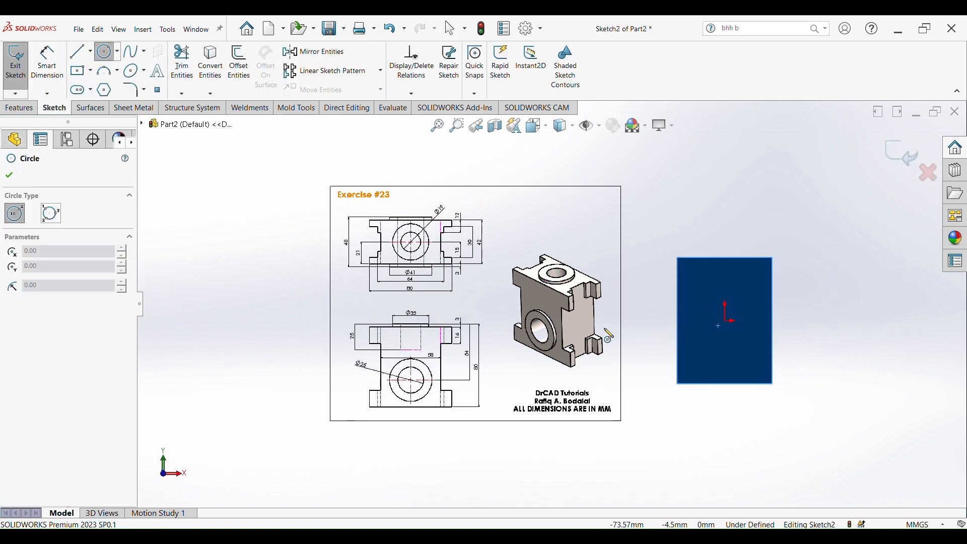
{"action": "scroll", "coordinate": [733, 348], "scroll_direction": "down", "scroll_amount": 3}
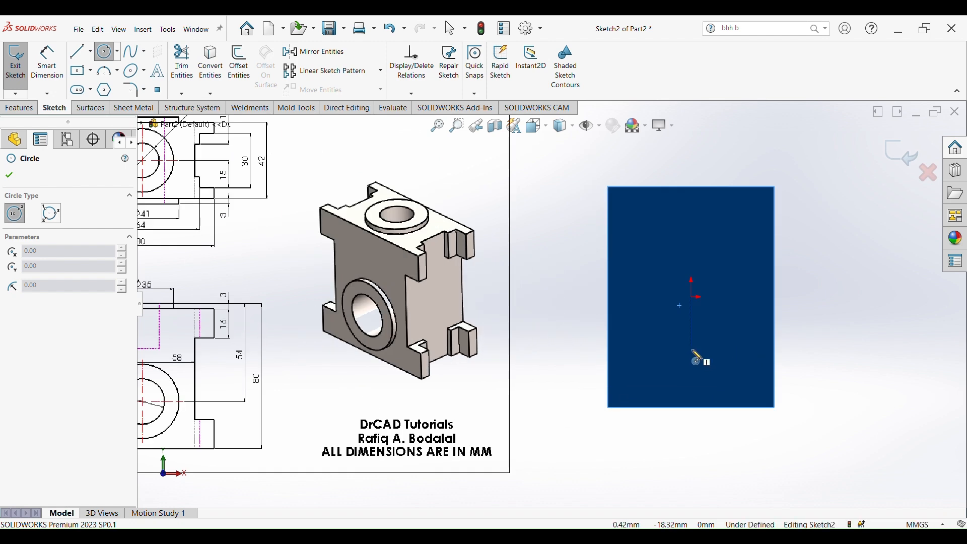
{"action": "left_click", "coordinate": [723, 372]}
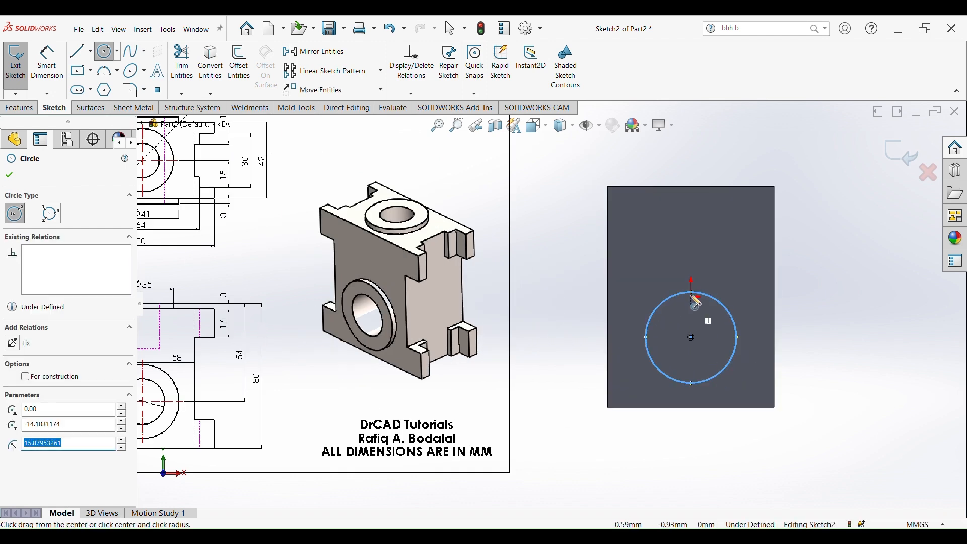
Examine the reference drawing's two orthographic views for the front hole's diameter and centre height
{"action": "scroll", "coordinate": [686, 324], "scroll_direction": "up", "scroll_amount": 5}
{"action": "scroll", "coordinate": [408, 348], "scroll_direction": "down", "scroll_amount": 6}
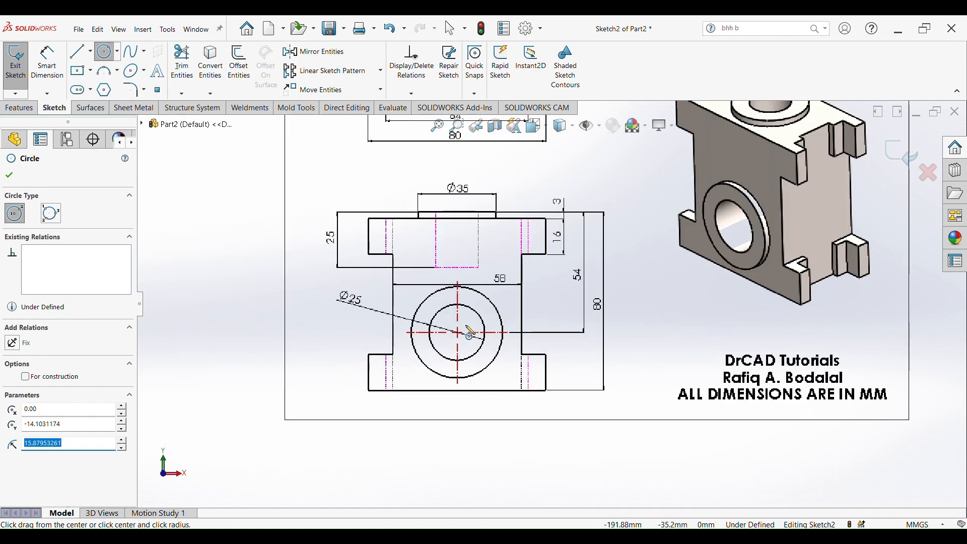
{"action": "scroll", "coordinate": [466, 330], "scroll_direction": "down", "scroll_amount": 3}
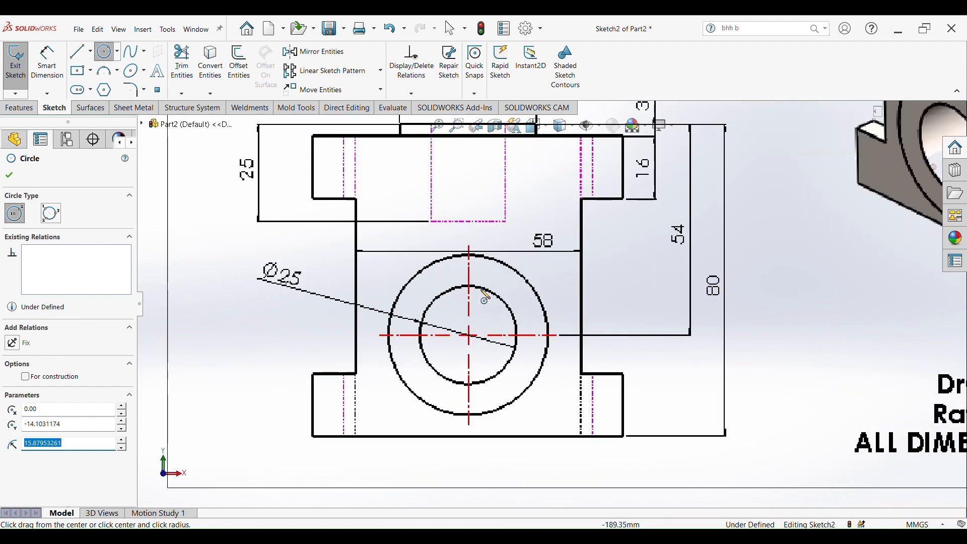
{"action": "scroll", "coordinate": [485, 297], "scroll_direction": "up", "scroll_amount": 4}
{"action": "scroll", "coordinate": [502, 182], "scroll_direction": "down", "scroll_amount": 1}
{"action": "scroll", "coordinate": [536, 179], "scroll_direction": "up", "scroll_amount": 2}
{"action": "scroll", "coordinate": [537, 177], "scroll_direction": "down", "scroll_amount": 6}
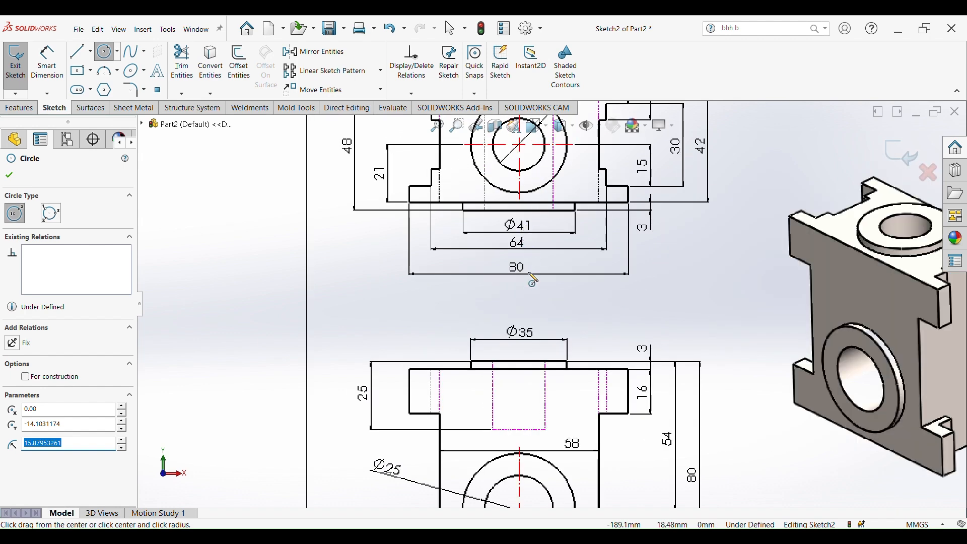
{"action": "scroll", "coordinate": [527, 429], "scroll_direction": "up", "scroll_amount": 3}
{"action": "scroll", "coordinate": [524, 393], "scroll_direction": "down", "scroll_amount": 5}
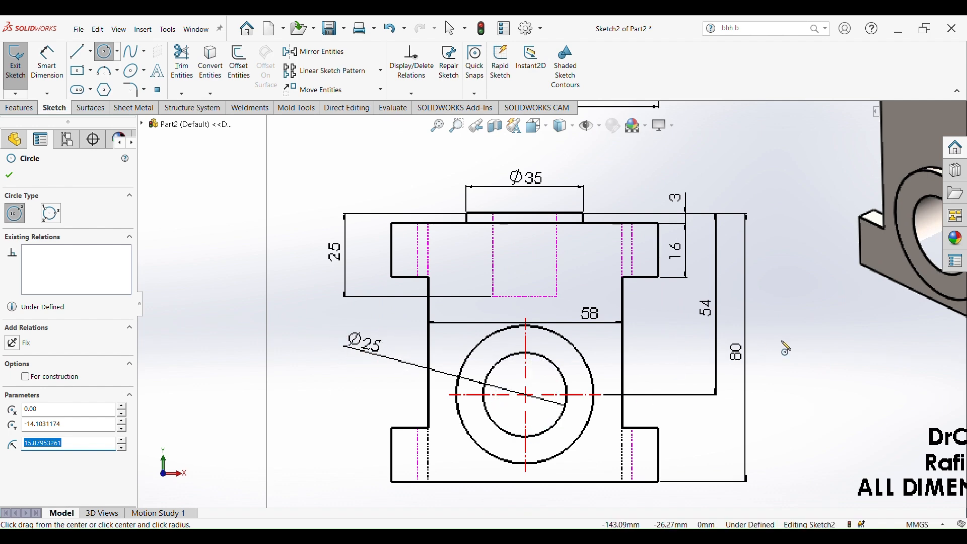
{"action": "scroll", "coordinate": [626, 386], "scroll_direction": "up", "scroll_amount": 5}
{"action": "scroll", "coordinate": [843, 289], "scroll_direction": "down", "scroll_amount": 4}
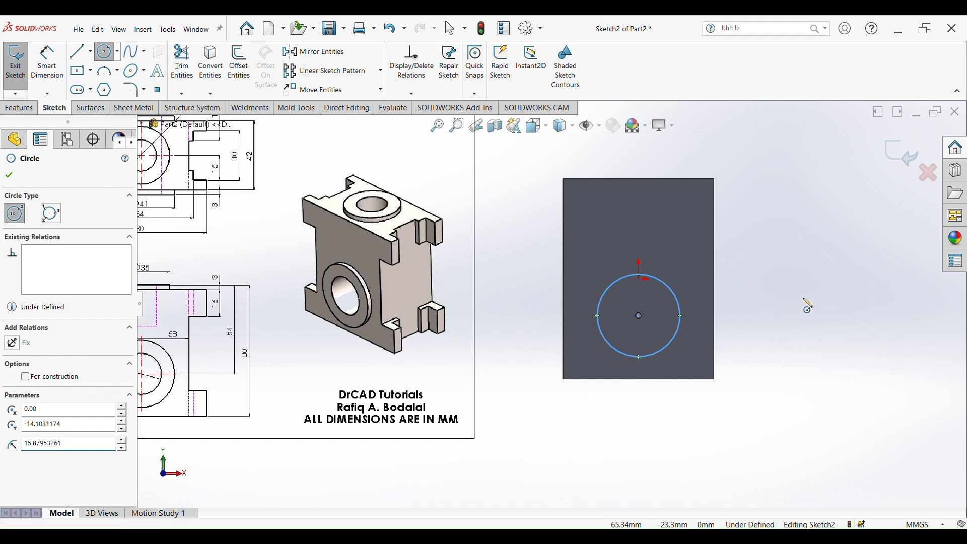
Dimension the front-face circle's diameter to 25 mm
{"action": "right_click_drag", "start_coordinate": [803, 298], "coordinate": [804, 270]}
{"action": "left_click", "coordinate": [678, 301]}
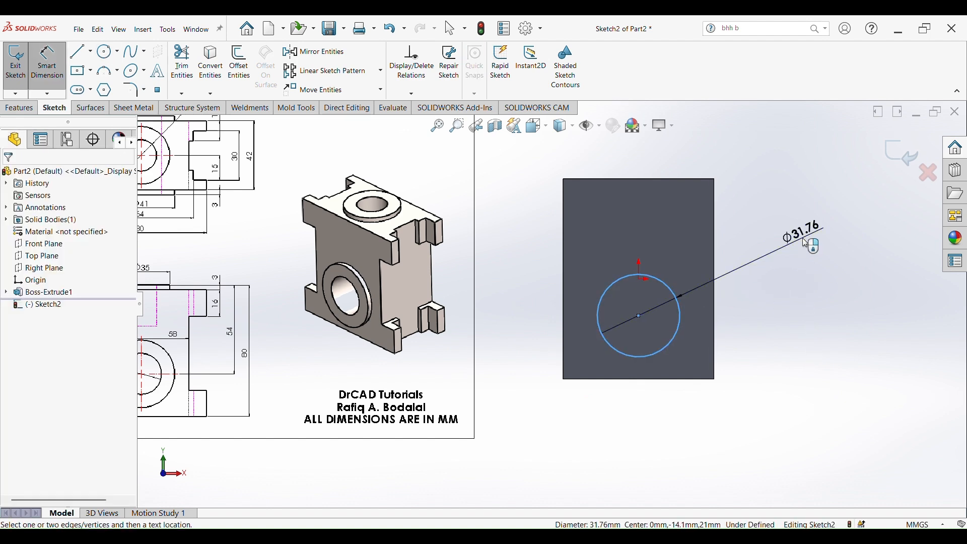
{"action": "left_click", "coordinate": [805, 242]}
{"action": "type", "text": "25"}
{"action": "key", "text": "Return"}
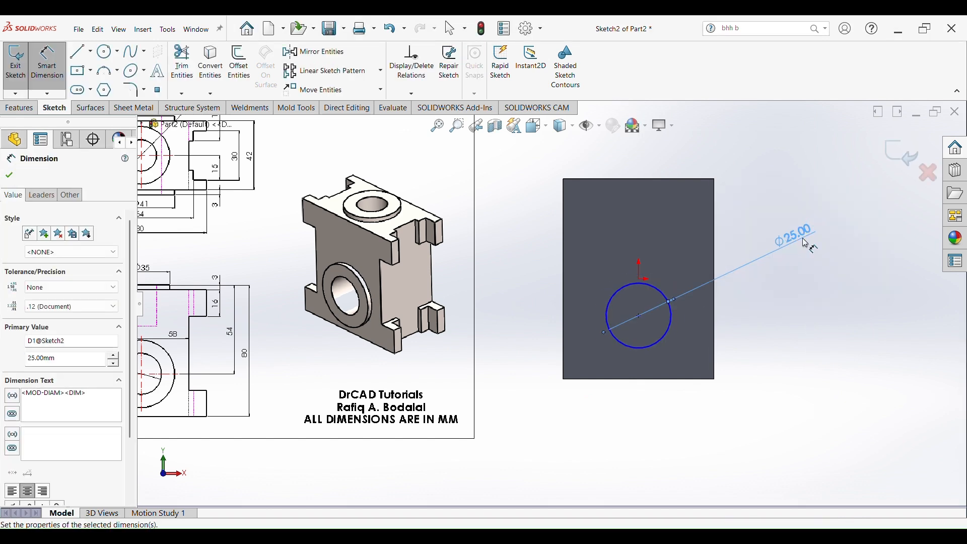
Dimension the vertical distance from the block's top edge to the circle's centre as 54-3 mm, following the reference drawing
{"action": "scroll", "coordinate": [552, 302], "scroll_direction": "up", "scroll_amount": 3}
{"action": "scroll", "coordinate": [359, 341], "scroll_direction": "down", "scroll_amount": 5}
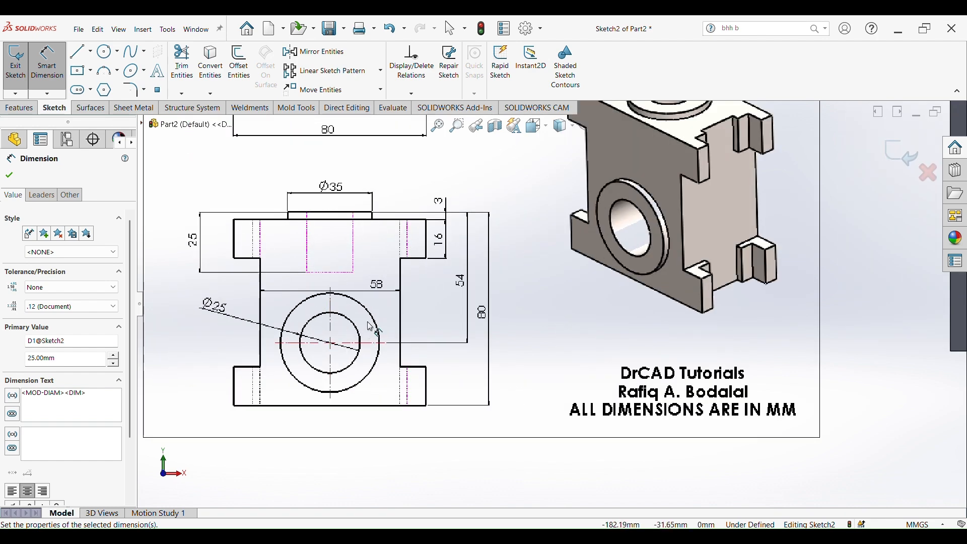
{"action": "scroll", "coordinate": [371, 328], "scroll_direction": "down", "scroll_amount": 2}
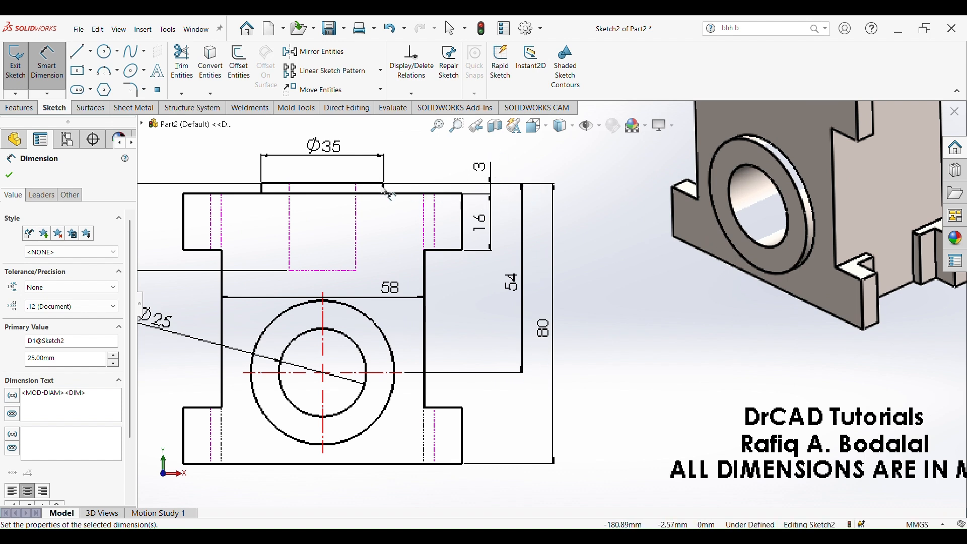
{"action": "scroll", "coordinate": [414, 197], "scroll_direction": "up", "scroll_amount": 5}
{"action": "scroll", "coordinate": [712, 267], "scroll_direction": "down", "scroll_amount": 4}
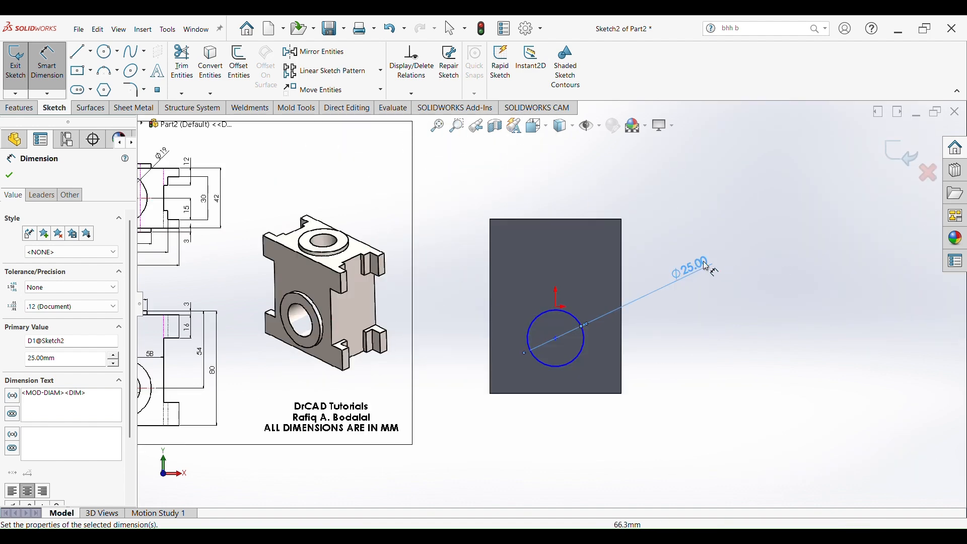
{"action": "left_click", "coordinate": [591, 221]}
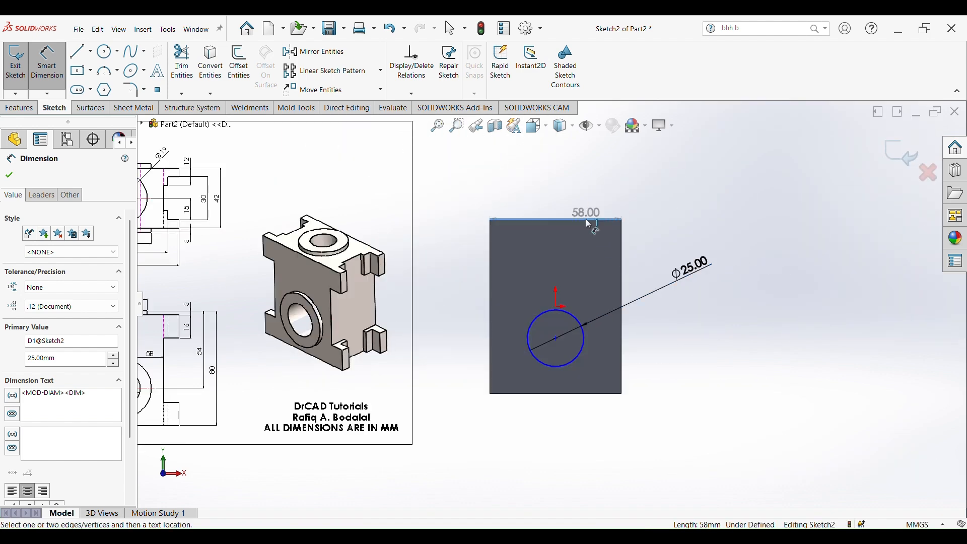
{"action": "left_click", "coordinate": [556, 340]}
{"action": "left_click", "coordinate": [731, 281]}
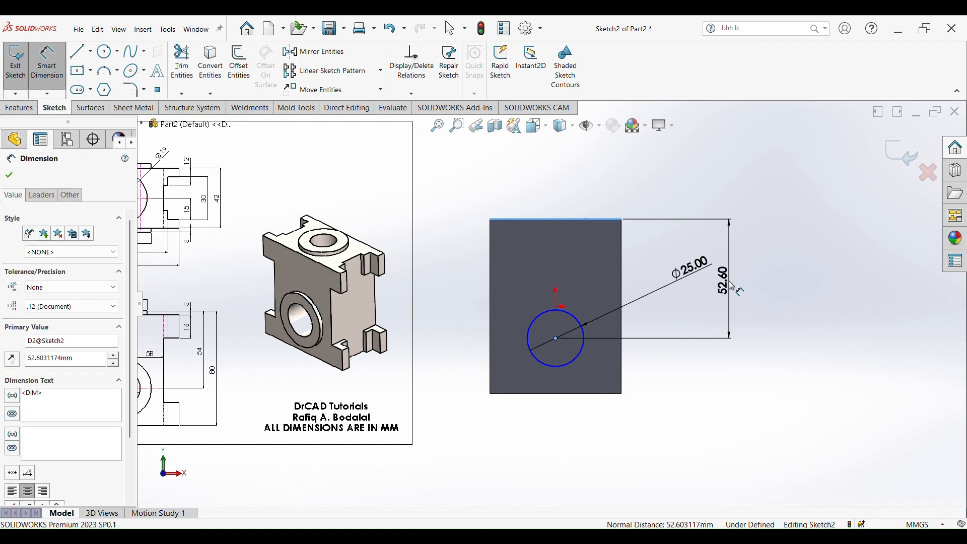
{"action": "type", "text": "54"}
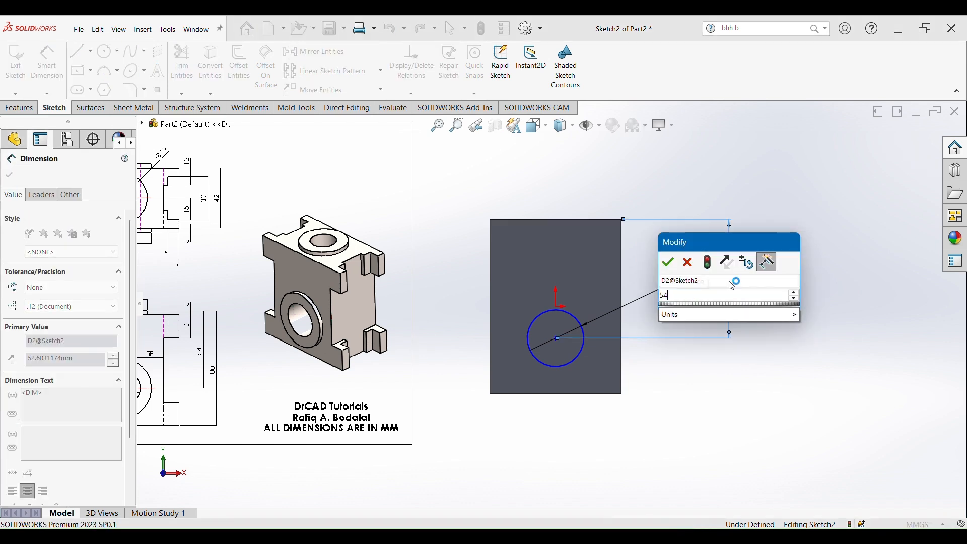
{"action": "type", "text": "-3"}
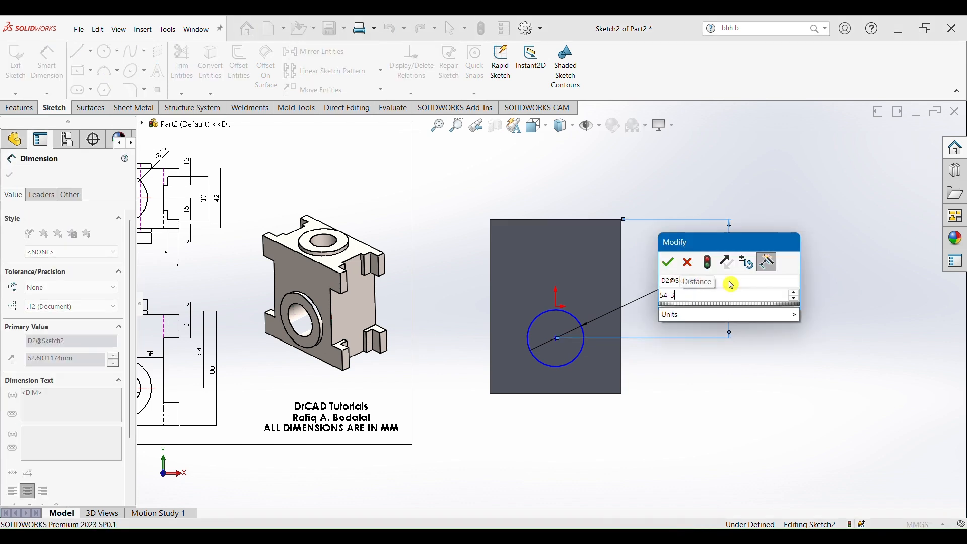
{"action": "left_click", "coordinate": [669, 263]}
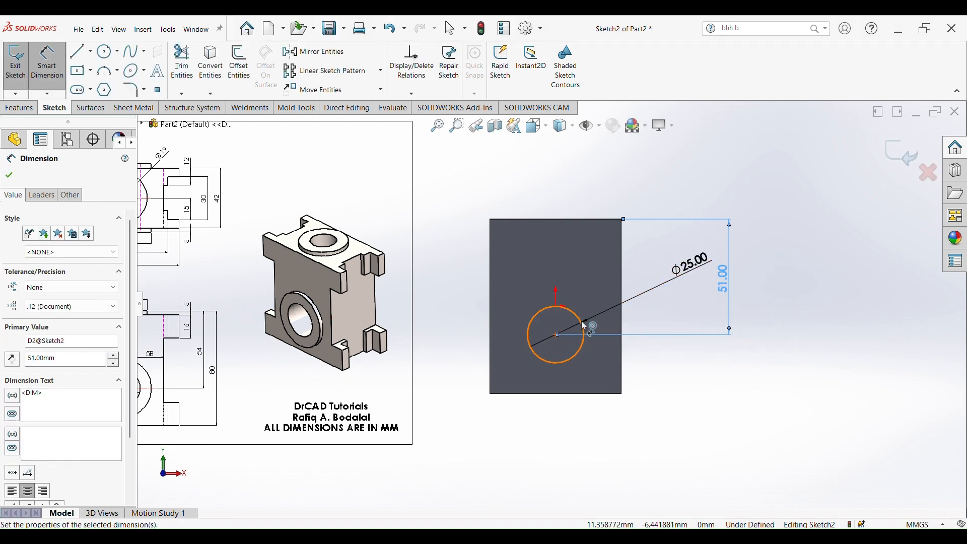
{"action": "scroll", "coordinate": [573, 338], "scroll_direction": "down", "scroll_amount": 2}
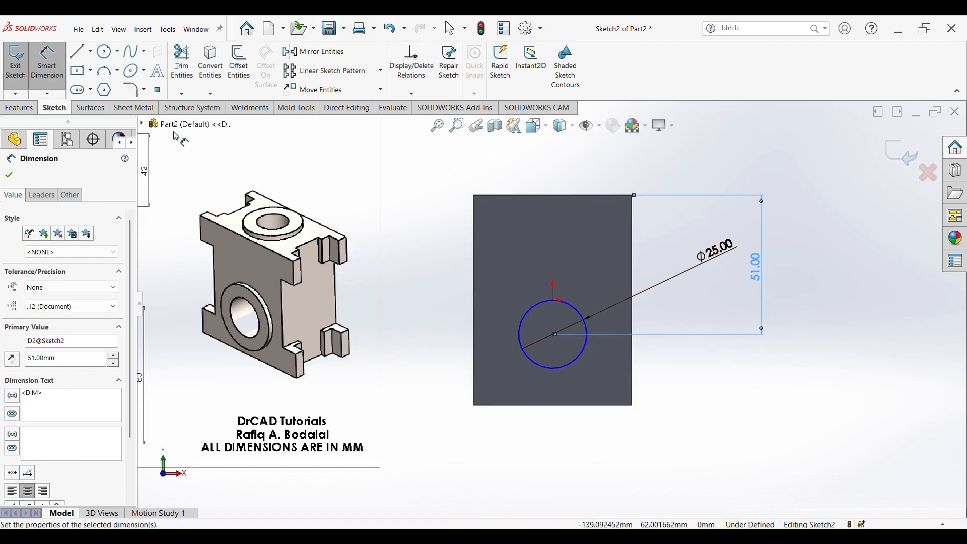
Cut the 25 mm front-face circle through the block with a blind Extruded Cut 77 mm deep
{"action": "left_click", "coordinate": [20, 108]}
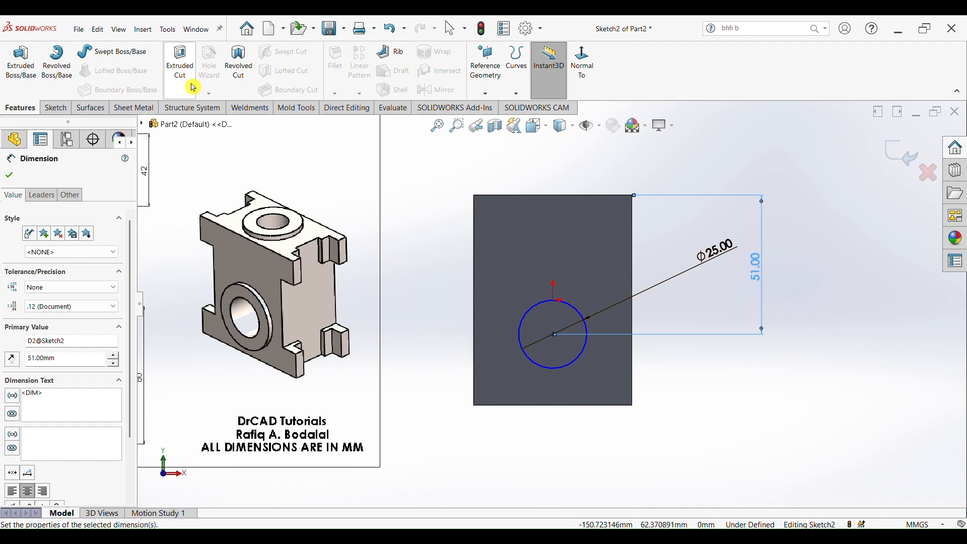
{"action": "left_click", "coordinate": [180, 66]}
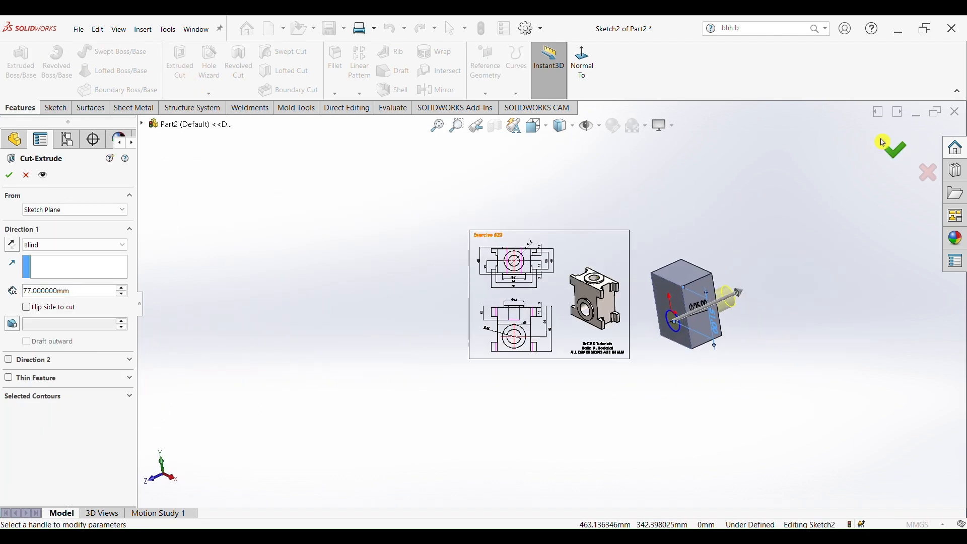
{"action": "left_click", "coordinate": [894, 151]}
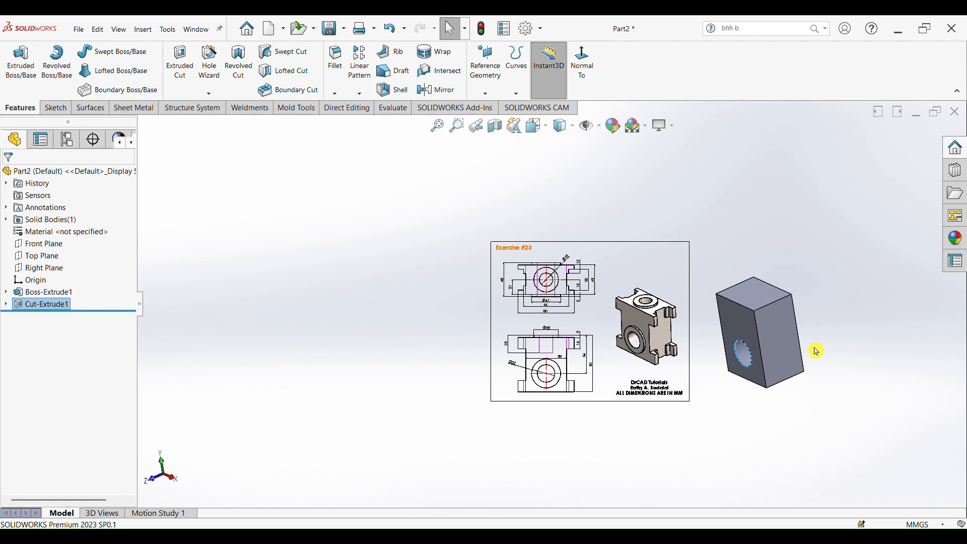
Sketch a circle about 21 mm in diameter on the block's top face, centred on the origin
{"action": "mouse_move", "coordinate": [799, 425]}
{"action": "middle_mouse_down"}
{"action": "mouse_move", "coordinate": [836, 420]}
{"action": "mouse_move", "coordinate": [812, 414]}
{"action": "middle_mouse_up"}
{"action": "scroll", "coordinate": [671, 305], "scroll_direction": "down", "scroll_amount": 6}
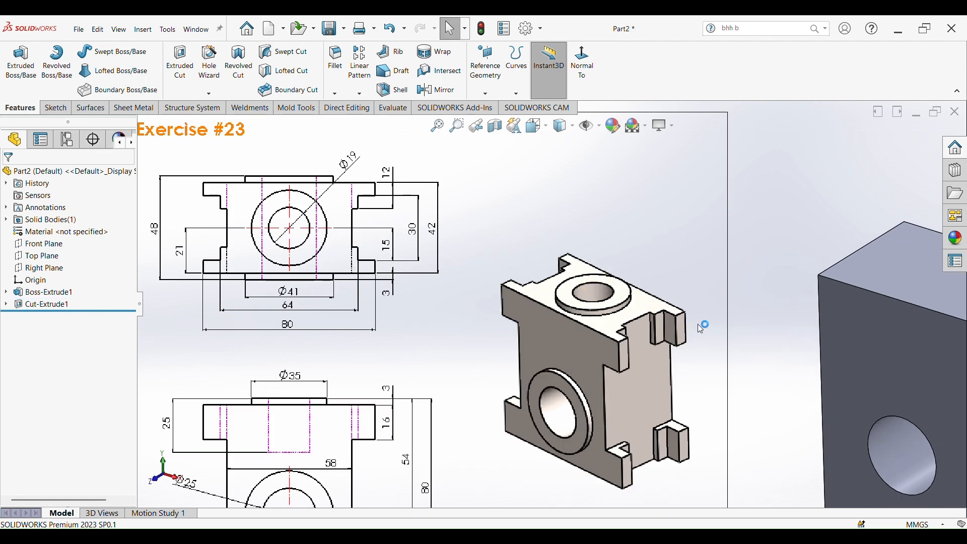
{"action": "scroll", "coordinate": [698, 325], "scroll_direction": "up", "scroll_amount": 4}
{"action": "left_click", "coordinate": [736, 287]}
{"action": "left_click", "coordinate": [786, 257]}
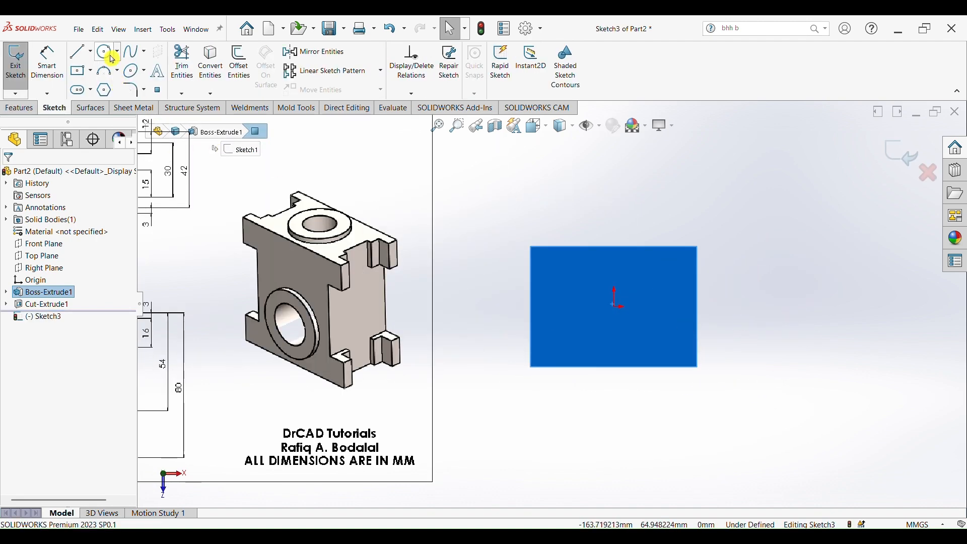
{"action": "left_click", "coordinate": [112, 59]}
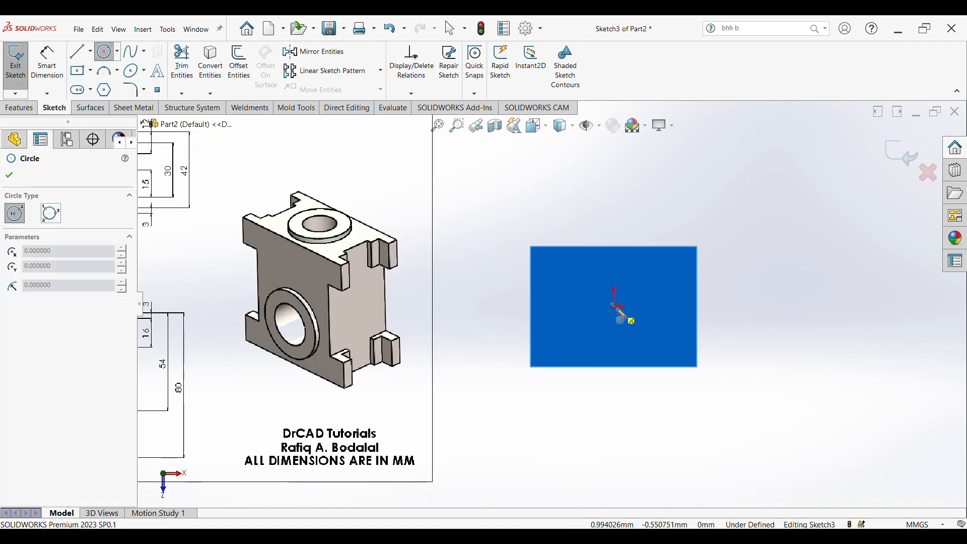
{"action": "left_click", "coordinate": [614, 307]}
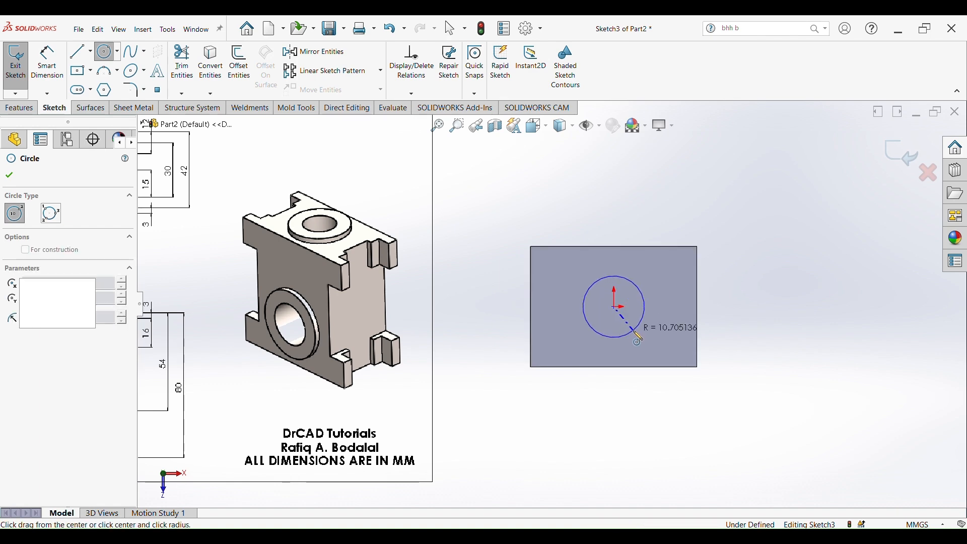
{"action": "left_click", "coordinate": [638, 336]}
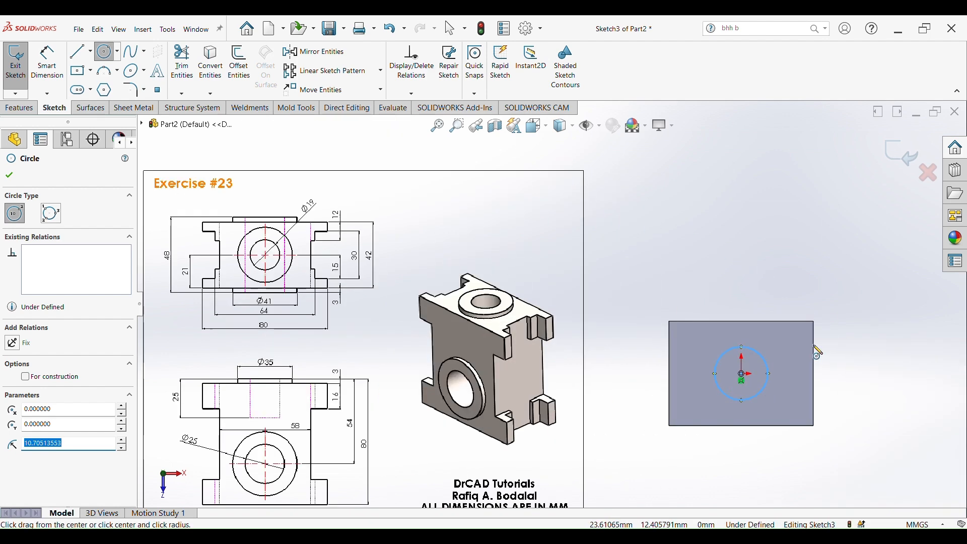
Dimension the top-face circle's diameter to 19 mm
{"action": "right_click_drag", "start_coordinate": [866, 360], "coordinate": [863, 286]}
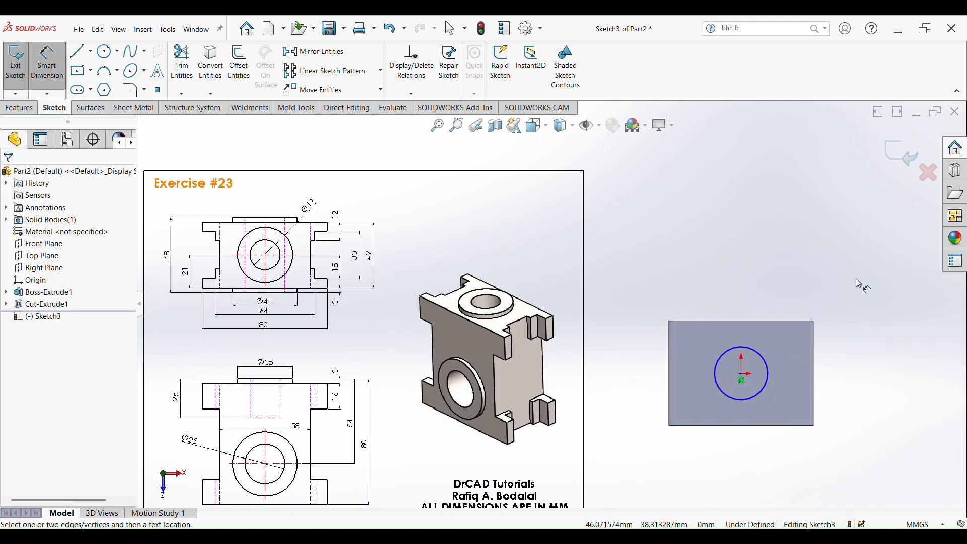
{"action": "left_click", "coordinate": [766, 355]}
{"action": "left_click", "coordinate": [846, 295]}
{"action": "type", "text": "19"}
{"action": "key", "text": "Return"}
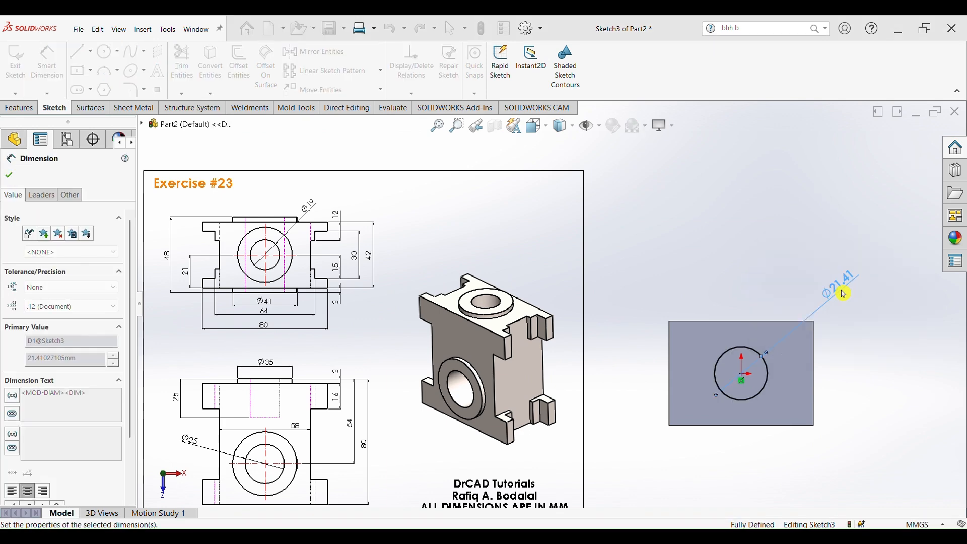
Cut the 19 mm top-face circle into the block with a blind Extruded Cut 22 mm deep
{"action": "scroll", "coordinate": [258, 419], "scroll_direction": "down", "scroll_amount": 3}
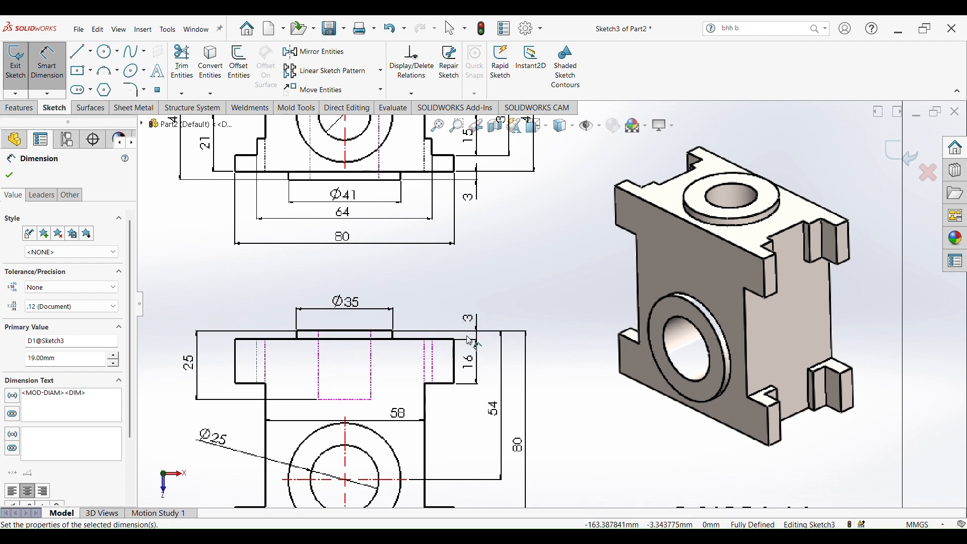
{"action": "scroll", "coordinate": [683, 354], "scroll_direction": "up", "scroll_amount": 6}
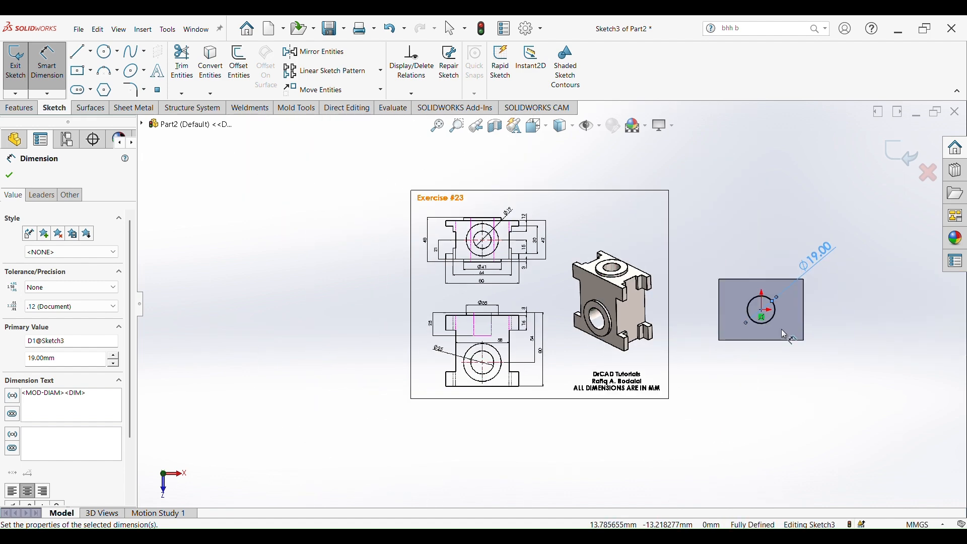
{"action": "scroll", "coordinate": [786, 334], "scroll_direction": "down", "scroll_amount": 3}
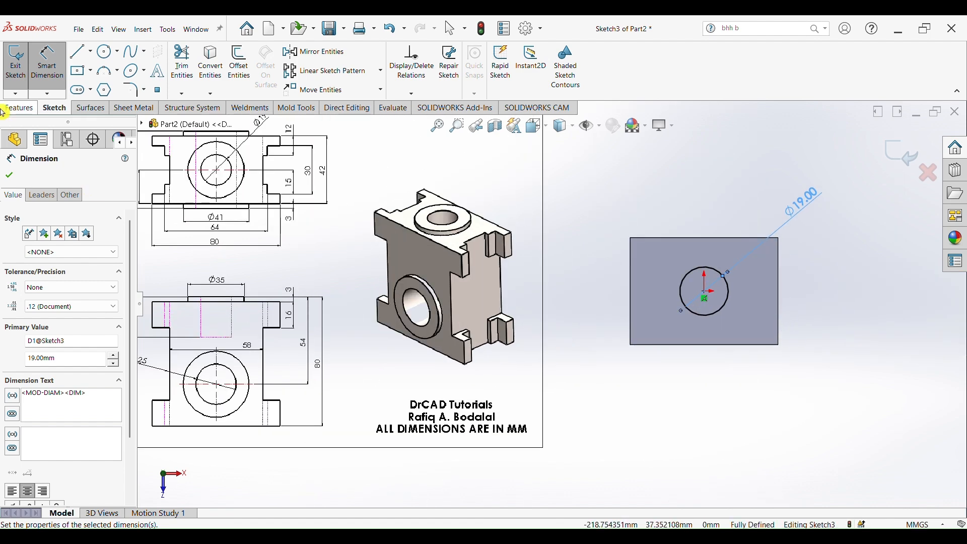
{"action": "left_click", "coordinate": [24, 108]}
{"action": "left_click", "coordinate": [180, 63]}
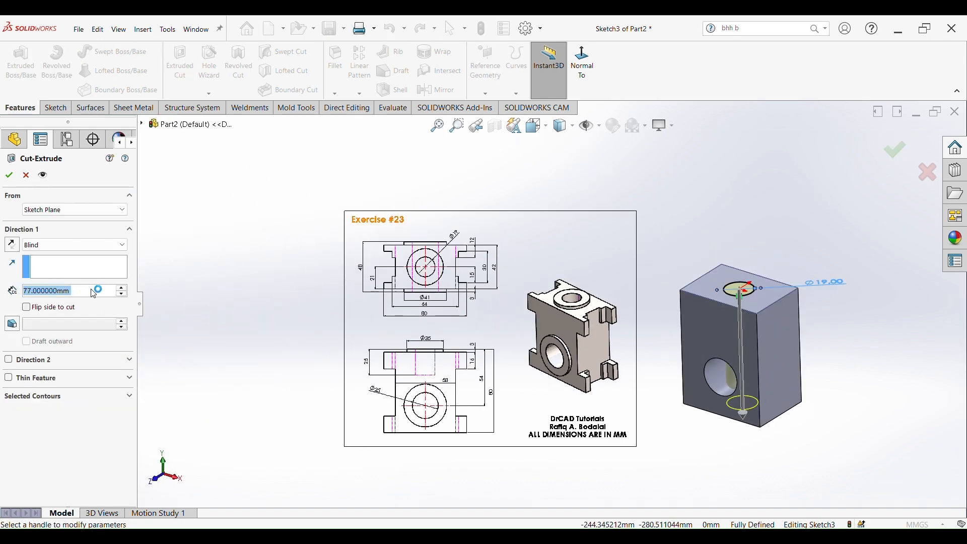
{"action": "type", "text": "22"}
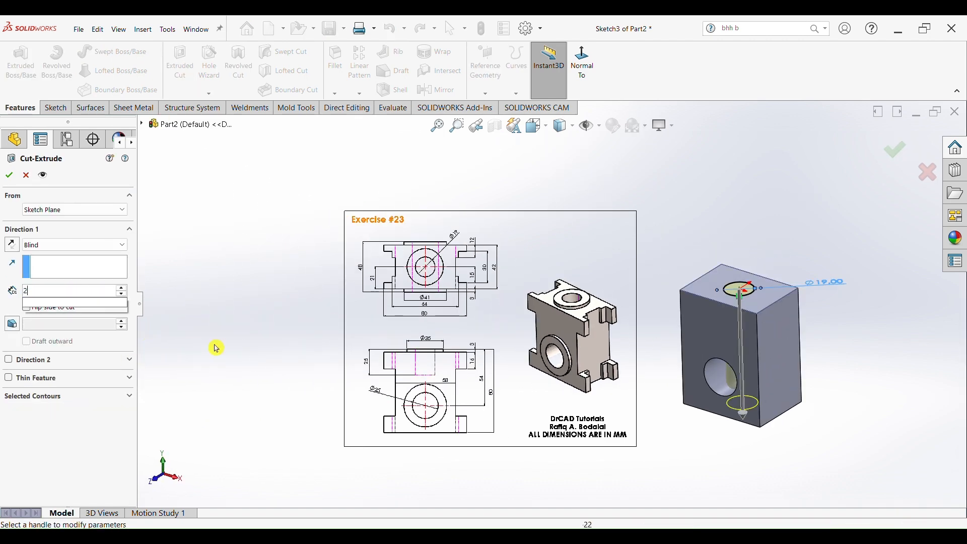
{"action": "key", "text": "Return"}
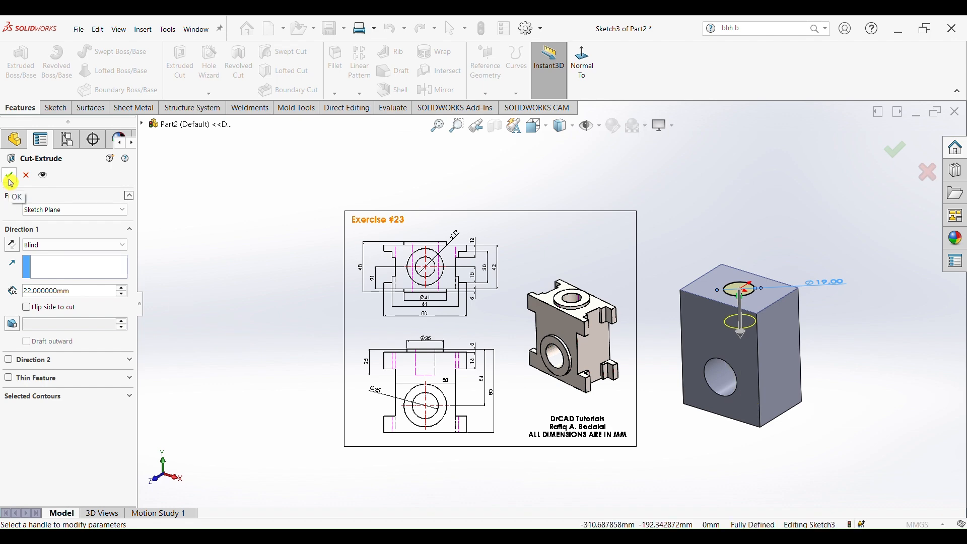
{"action": "left_click", "coordinate": [10, 177]}
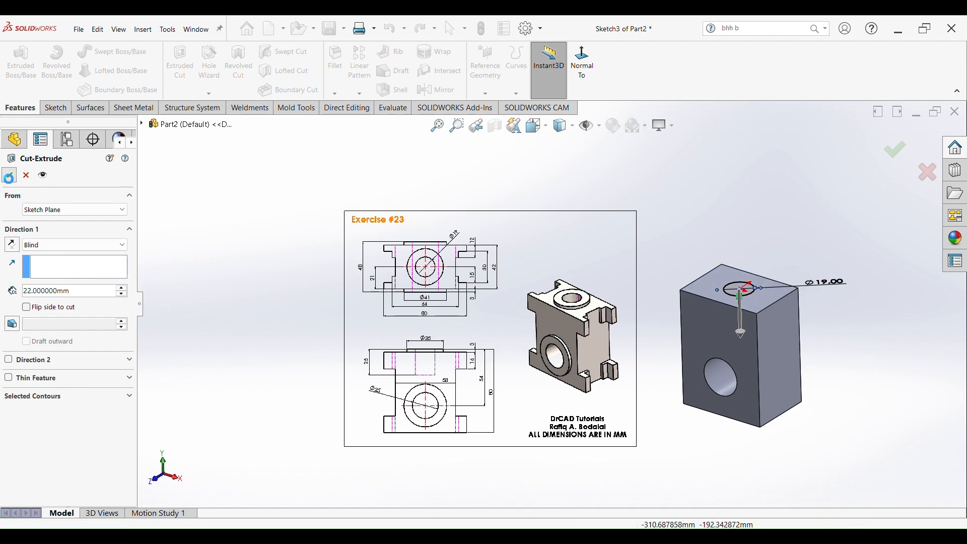
{"action": "left_click", "coordinate": [847, 352]}
Open a new sketch on the block's top face for the corner lugs shown in the reference drawing
{"action": "scroll", "coordinate": [618, 366], "scroll_direction": "down", "scroll_amount": 3}
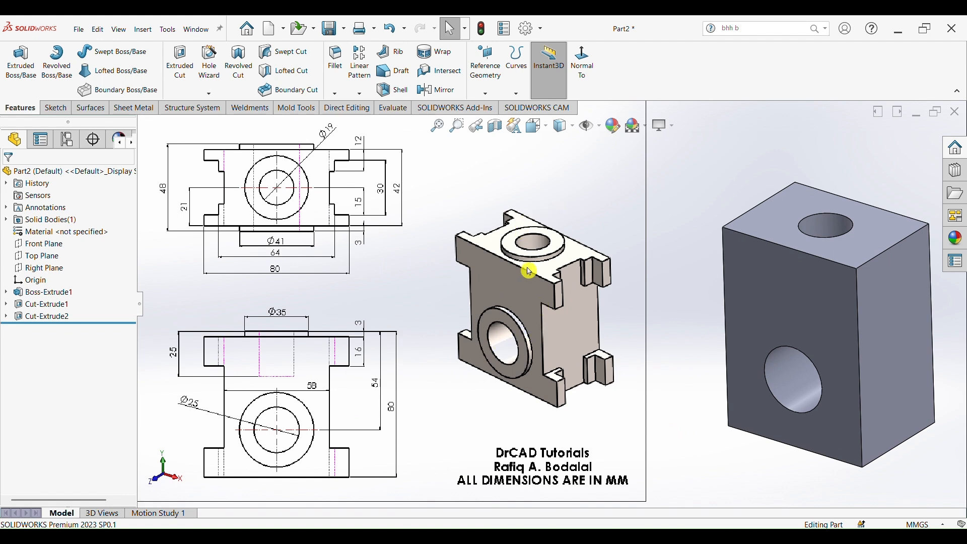
{"action": "scroll", "coordinate": [602, 260], "scroll_direction": "down", "scroll_amount": 3}
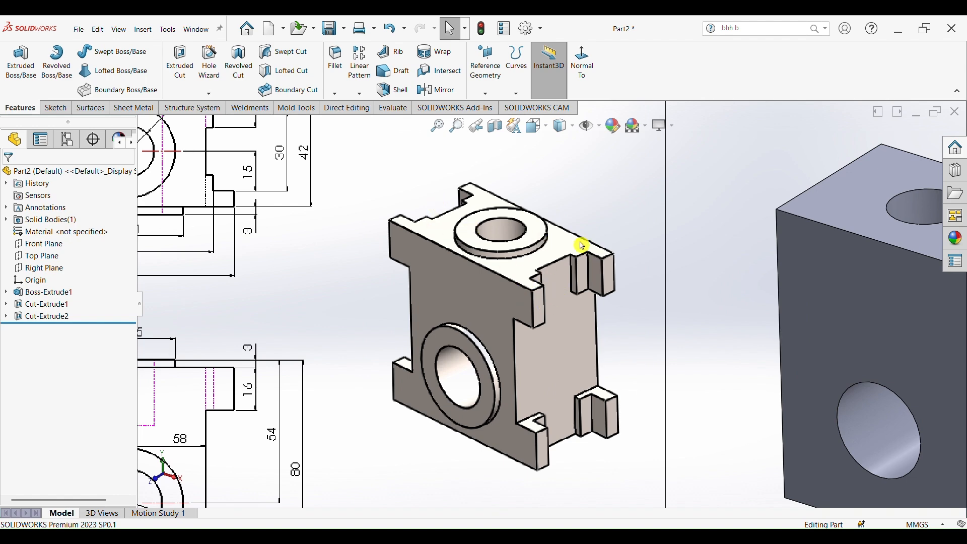
{"action": "scroll", "coordinate": [656, 387], "scroll_direction": "up", "scroll_amount": 3}
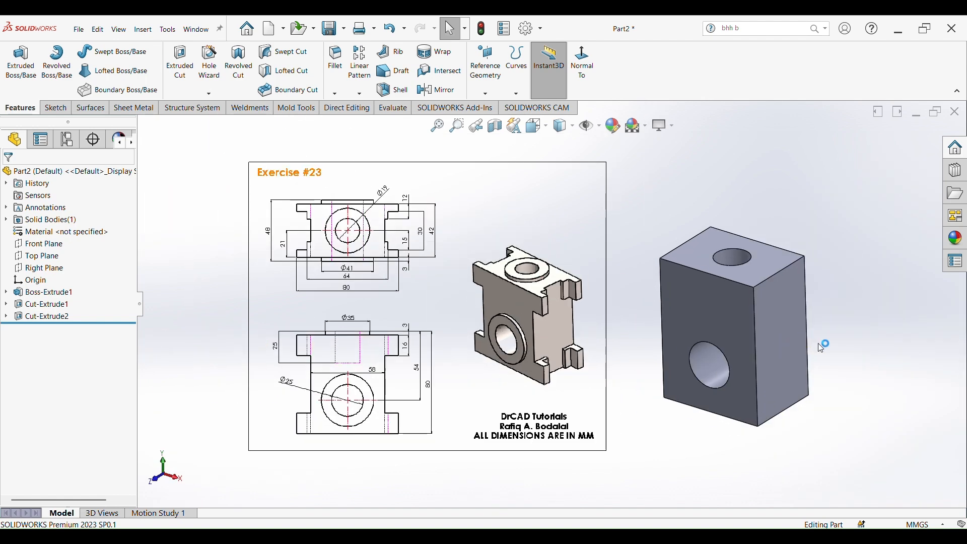
{"action": "key", "text": "f"}
{"action": "left_click", "coordinate": [588, 273]}
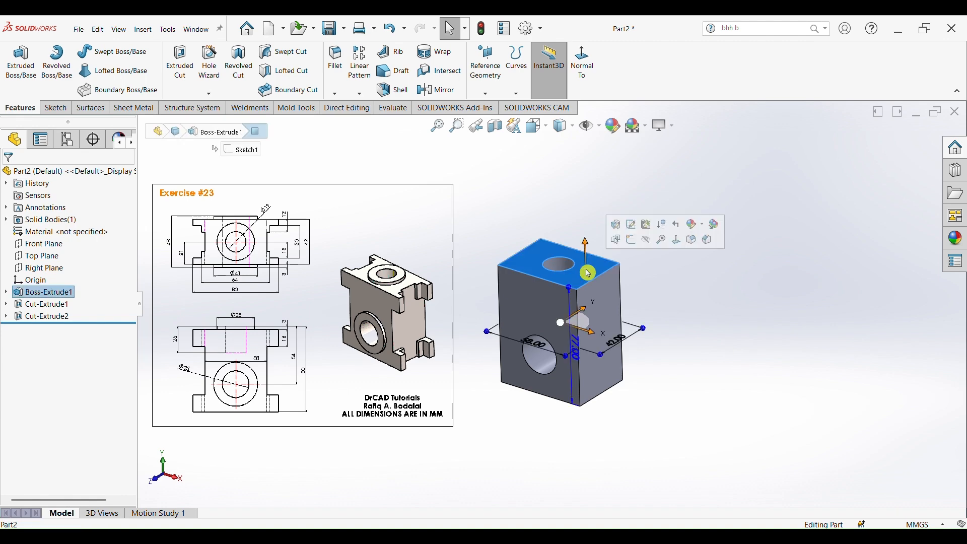
{"action": "left_click", "coordinate": [646, 224]}
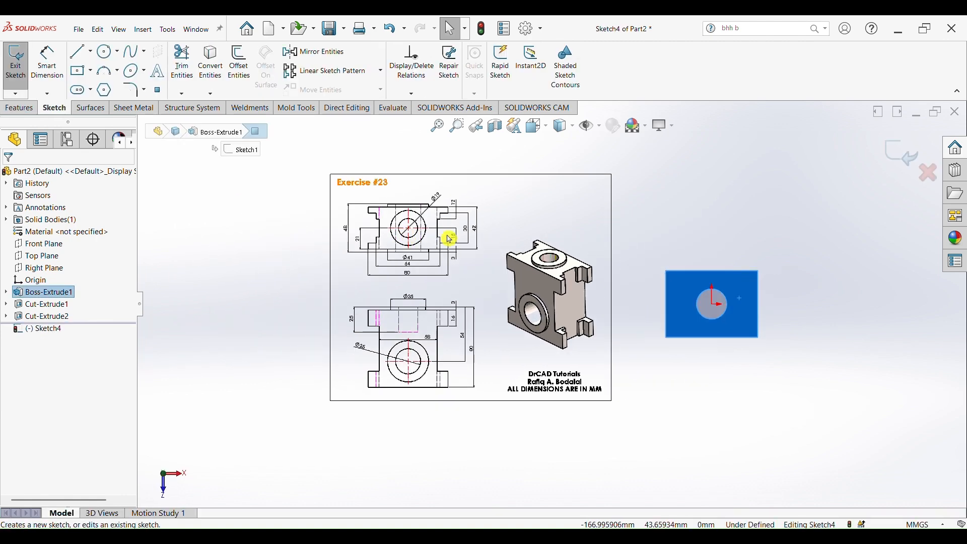
Check the corner lug shape in the drawing's top view and move the reference picture closer to the block
{"action": "scroll", "coordinate": [450, 239], "scroll_direction": "down", "scroll_amount": 5}
{"action": "scroll", "coordinate": [380, 222], "scroll_direction": "up", "scroll_amount": 2}
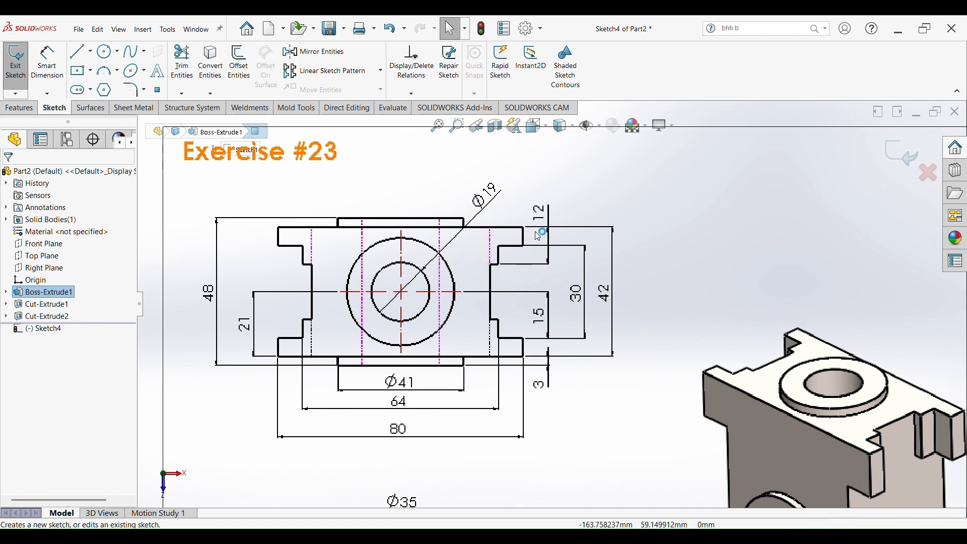
{"action": "scroll", "coordinate": [817, 307], "scroll_direction": "up", "scroll_amount": 5}
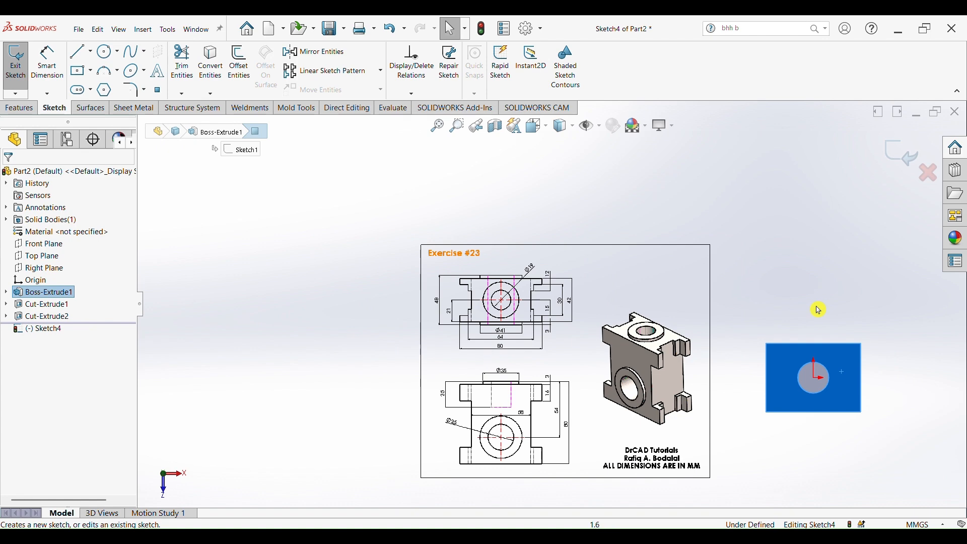
{"action": "scroll", "coordinate": [834, 373], "scroll_direction": "down", "scroll_amount": 4}
{"action": "scroll", "coordinate": [808, 375], "scroll_direction": "up", "scroll_amount": 1}
{"action": "scroll", "coordinate": [764, 336], "scroll_direction": "up", "scroll_amount": 2}
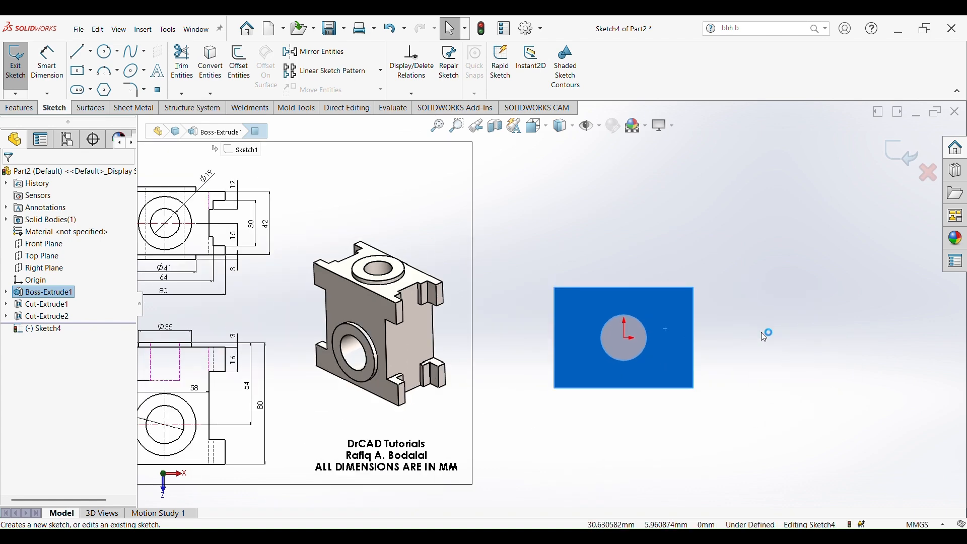
{"action": "left_click_drag", "start_coordinate": [413, 297], "coordinate": [453, 306]}
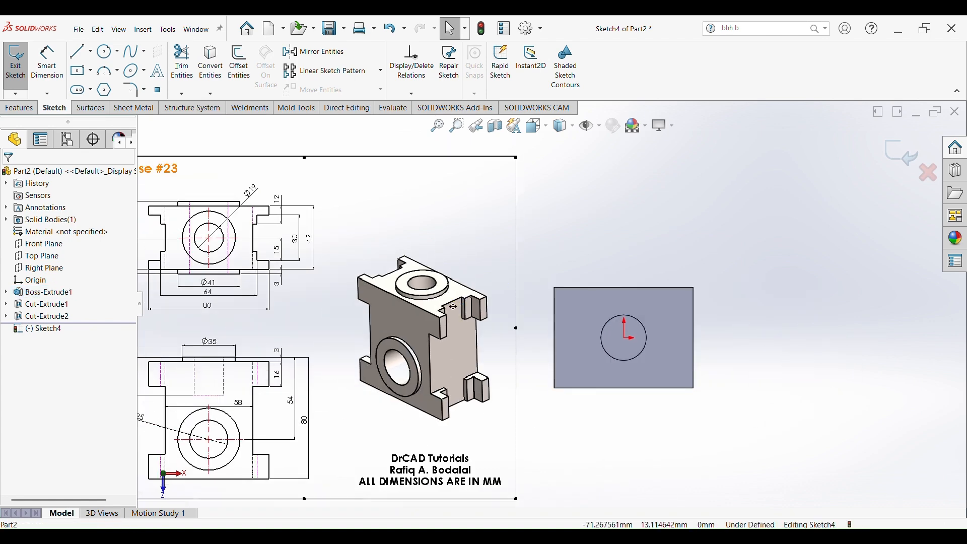
Sketch a closed stepped lug profile outward from the top face's upper-right corner, about 10 mm along the block's edge with an inner step about 6.5 mm wide
{"action": "left_click", "coordinate": [79, 51]}
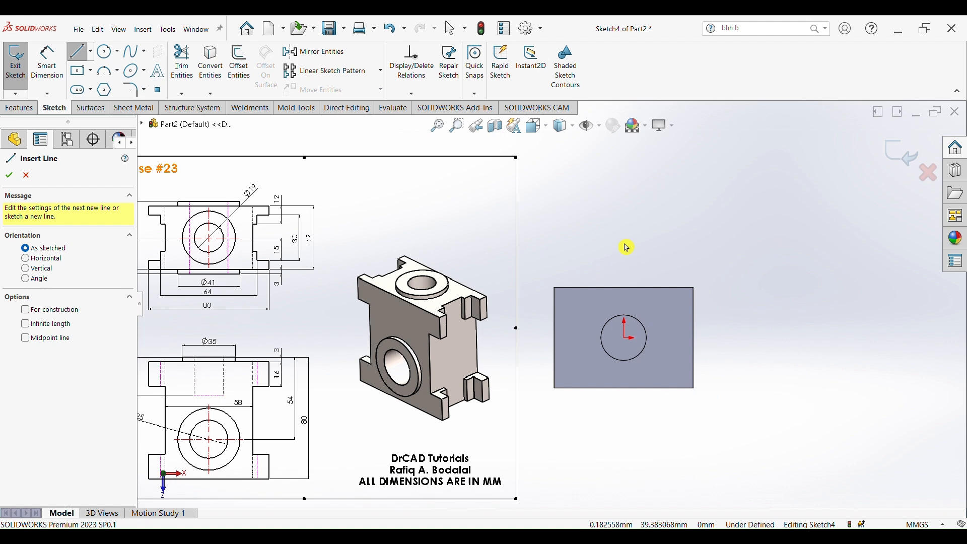
{"action": "left_click", "coordinate": [696, 289]}
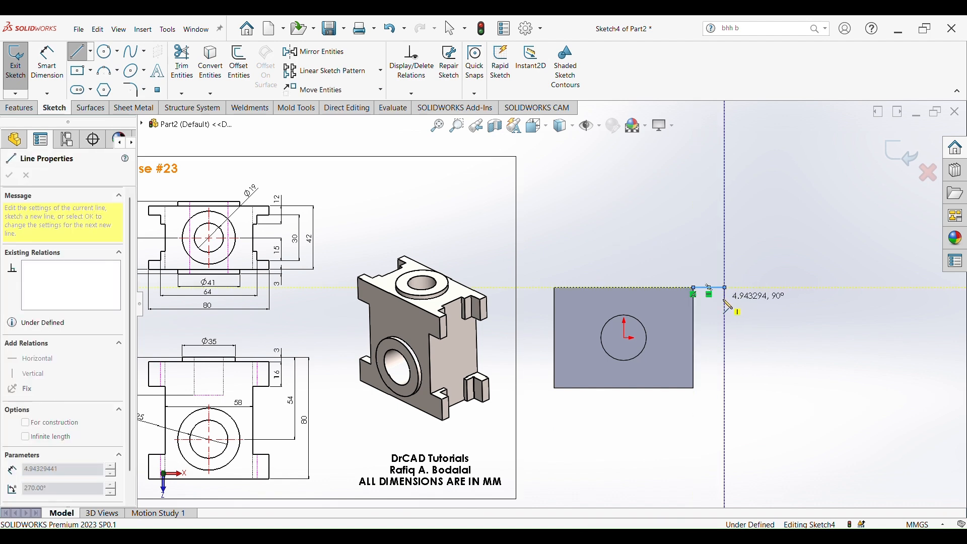
{"action": "left_click", "coordinate": [725, 288]}
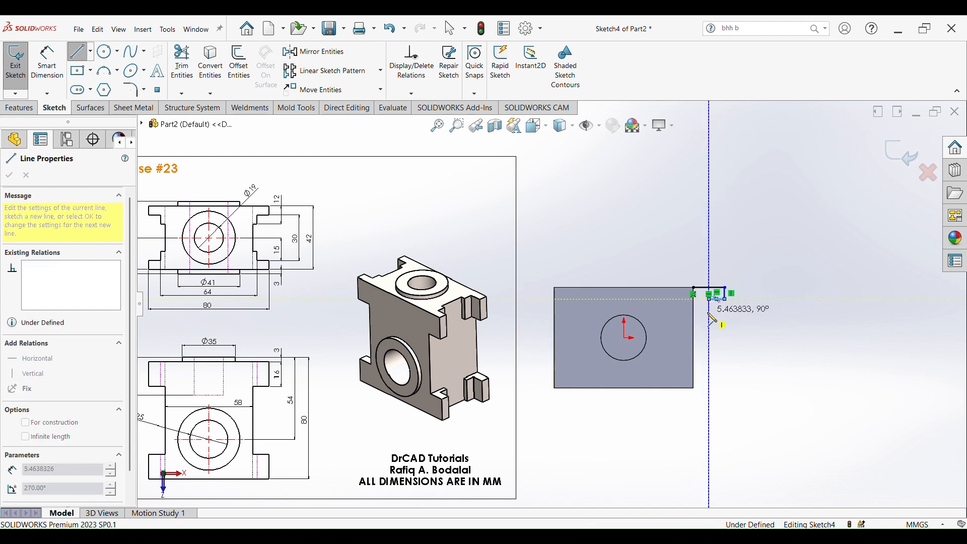
{"action": "left_click", "coordinate": [710, 312]}
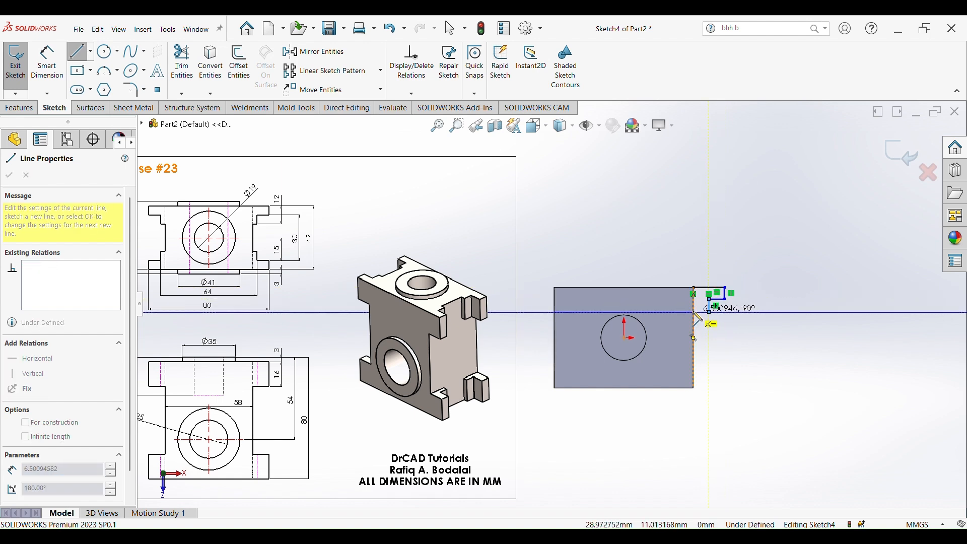
{"action": "left_click", "coordinate": [694, 312]}
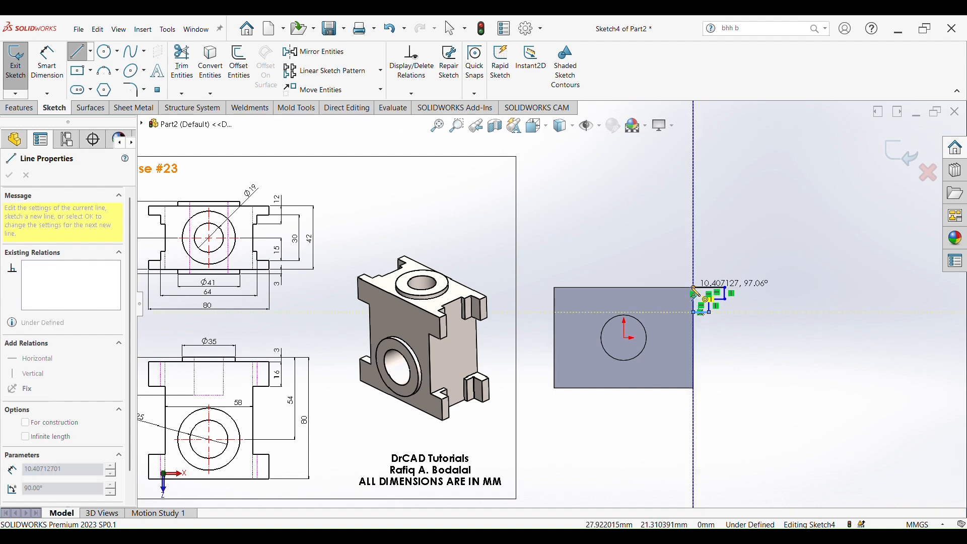
{"action": "left_click", "coordinate": [695, 290]}
{"action": "key", "text": "Escape"}
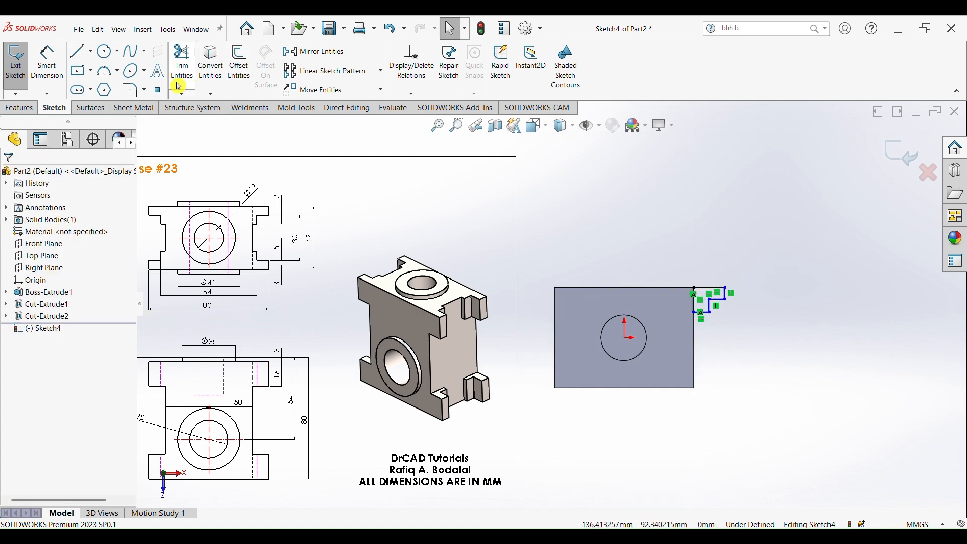
Dimension the overall height of the stepped lug profile, from its upper edge to its lower edge, as 12 mm
{"action": "left_click", "coordinate": [57, 65]}
{"action": "scroll", "coordinate": [312, 234], "scroll_direction": "down", "scroll_amount": 5}
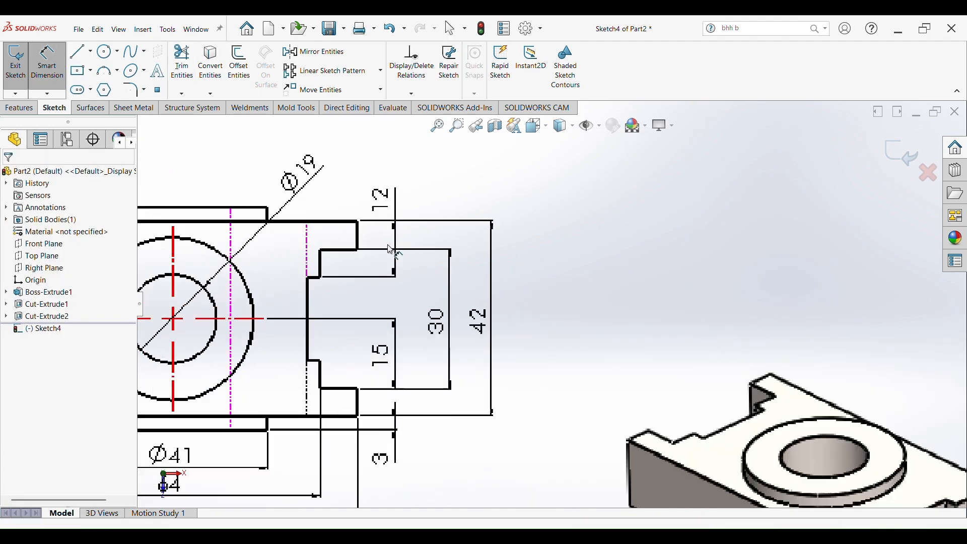
{"action": "scroll", "coordinate": [409, 257], "scroll_direction": "up", "scroll_amount": 2}
{"action": "scroll", "coordinate": [420, 274], "scroll_direction": "down", "scroll_amount": 3}
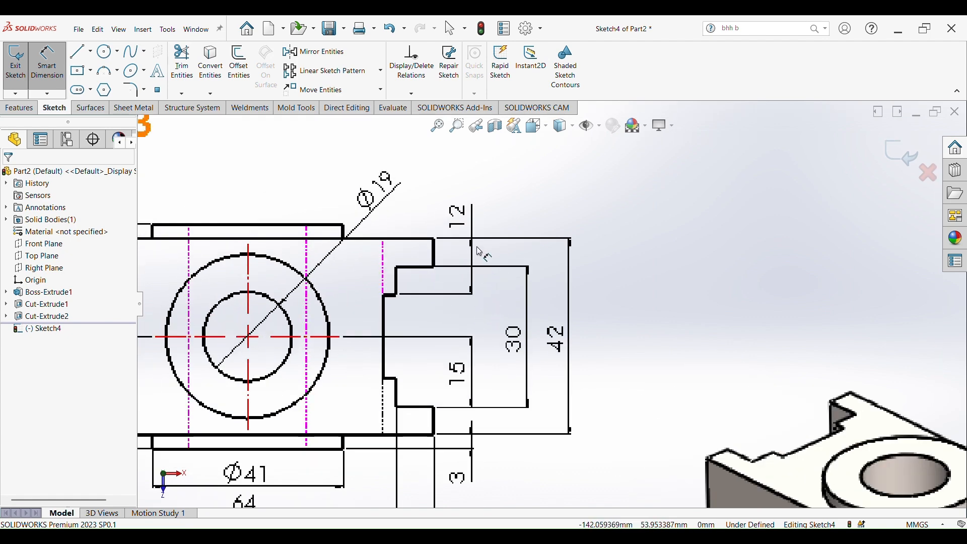
{"action": "scroll", "coordinate": [554, 277], "scroll_direction": "up", "scroll_amount": 5}
{"action": "scroll", "coordinate": [906, 363], "scroll_direction": "up", "scroll_amount": 2}
{"action": "scroll", "coordinate": [806, 366], "scroll_direction": "down", "scroll_amount": 5}
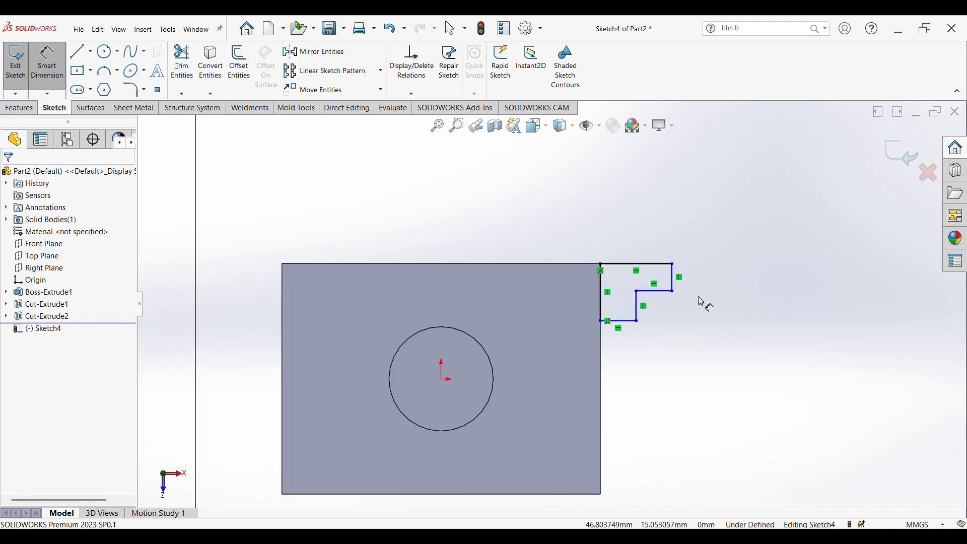
{"action": "scroll", "coordinate": [704, 302], "scroll_direction": "down", "scroll_amount": 2}
{"action": "left_click", "coordinate": [613, 250]}
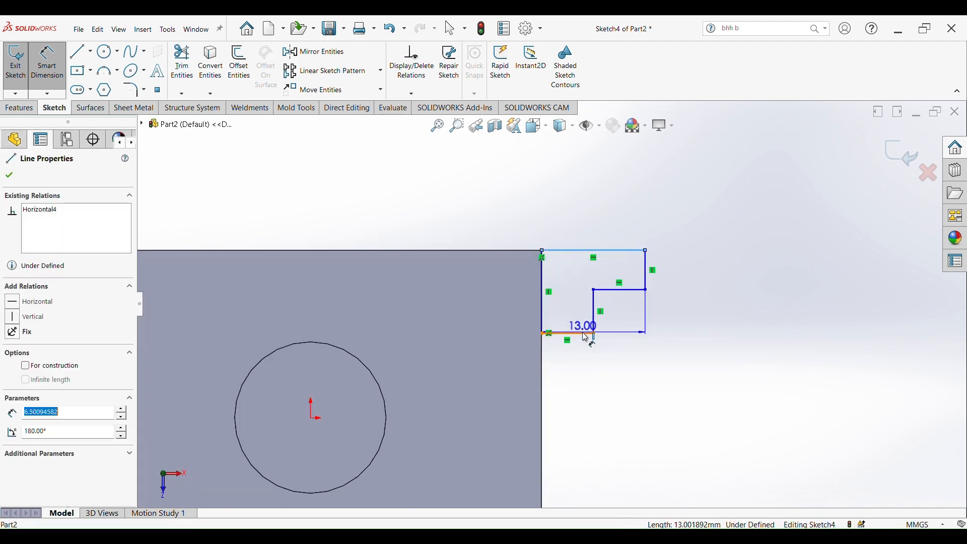
{"action": "left_click", "coordinate": [586, 334]}
{"action": "left_click", "coordinate": [701, 279]}
{"action": "key", "text": "Return"}
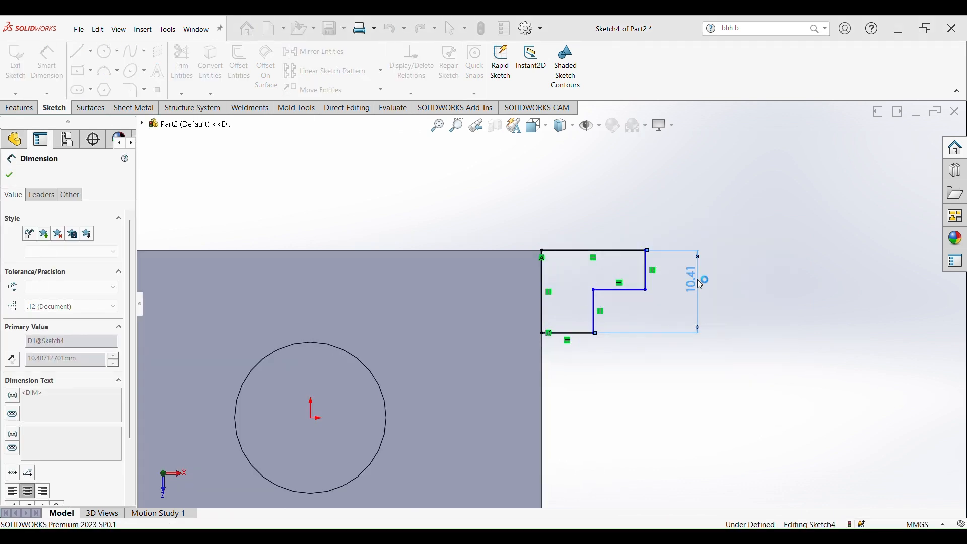
Dimension the vertical distance from the origin to the lug's inner horizontal step edge as 15 mm
{"action": "scroll", "coordinate": [499, 322], "scroll_direction": "up", "scroll_amount": 5}
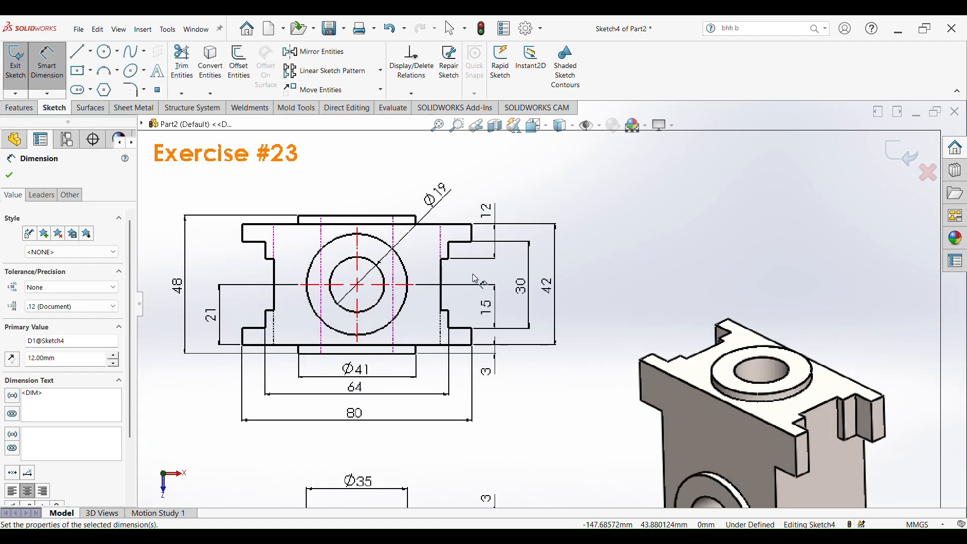
{"action": "scroll", "coordinate": [475, 278], "scroll_direction": "down", "scroll_amount": 2}
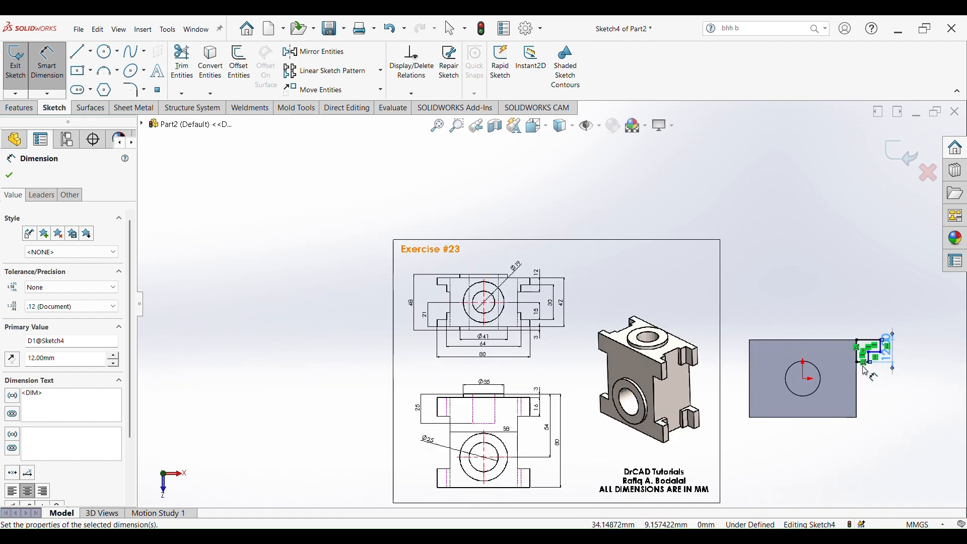
{"action": "scroll", "coordinate": [766, 363], "scroll_direction": "down", "scroll_amount": 3}
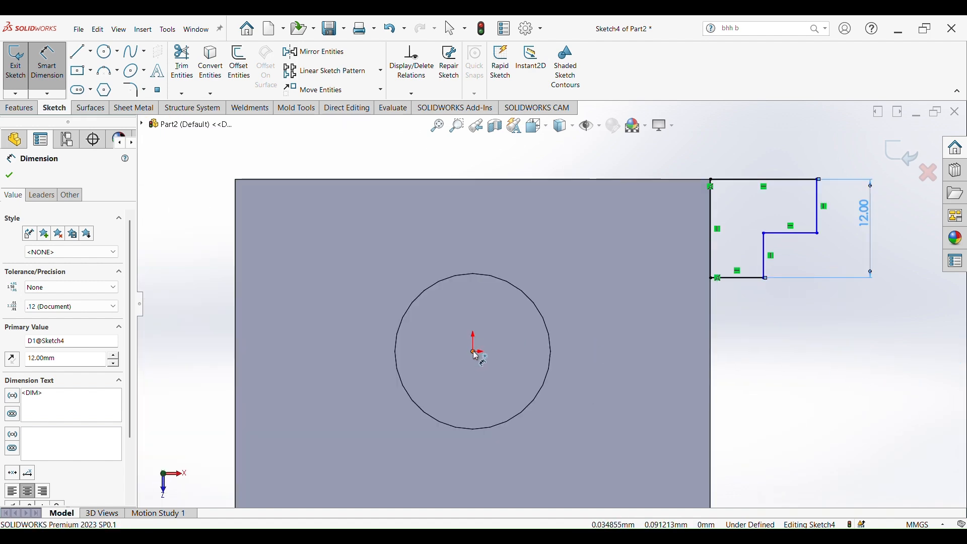
{"action": "key", "text": "Escape"}
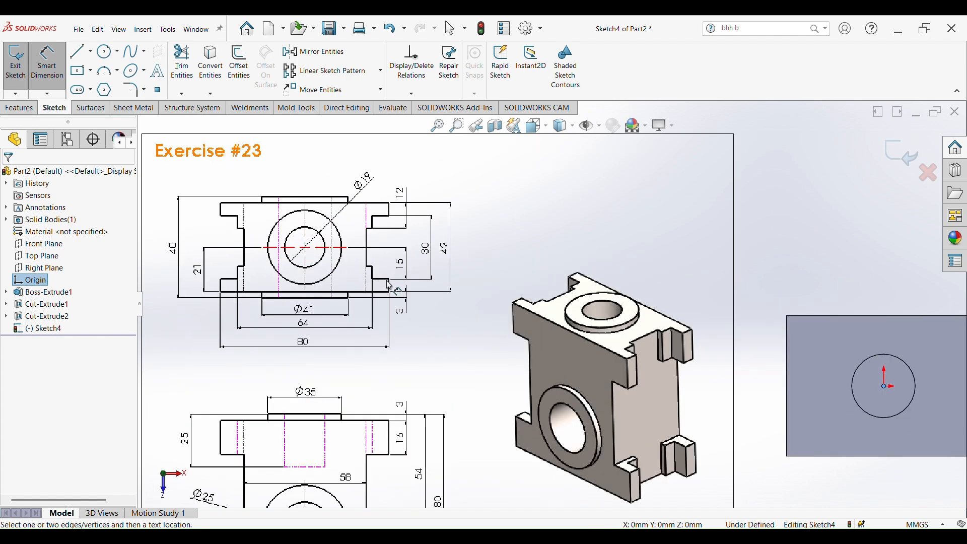
{"action": "scroll", "coordinate": [806, 340], "scroll_direction": "up", "scroll_amount": 5}
{"action": "scroll", "coordinate": [750, 316], "scroll_direction": "down", "scroll_amount": 5}
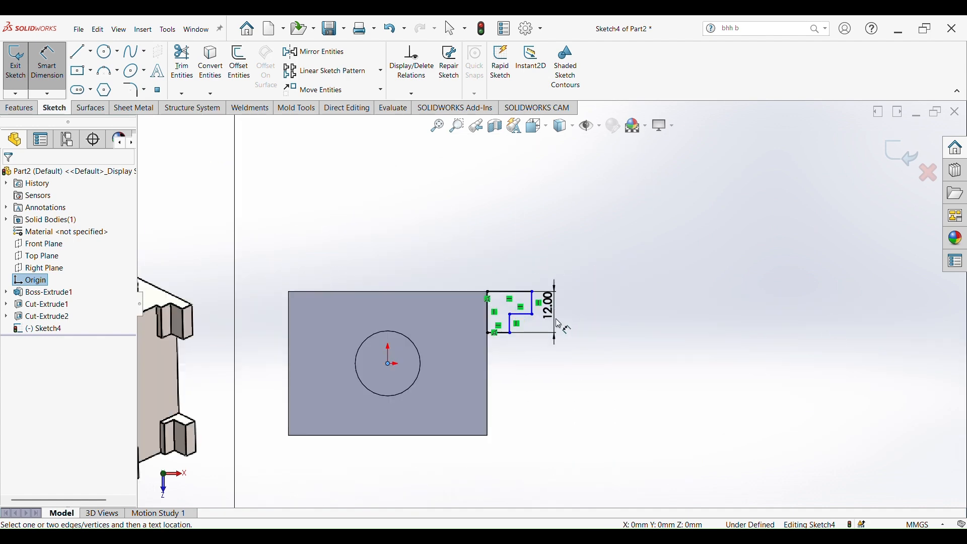
{"action": "left_click", "coordinate": [524, 314]}
{"action": "left_click", "coordinate": [599, 340]}
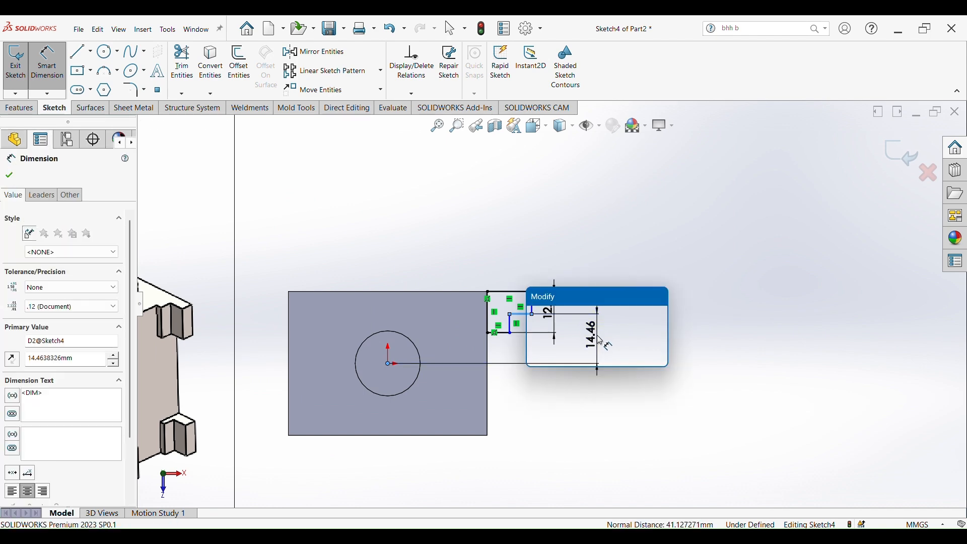
{"action": "key", "text": "Return"}
Examine the drawing's top view for the lug's outer and inner width dimensions
{"action": "scroll", "coordinate": [383, 338], "scroll_direction": "up", "scroll_amount": 5}
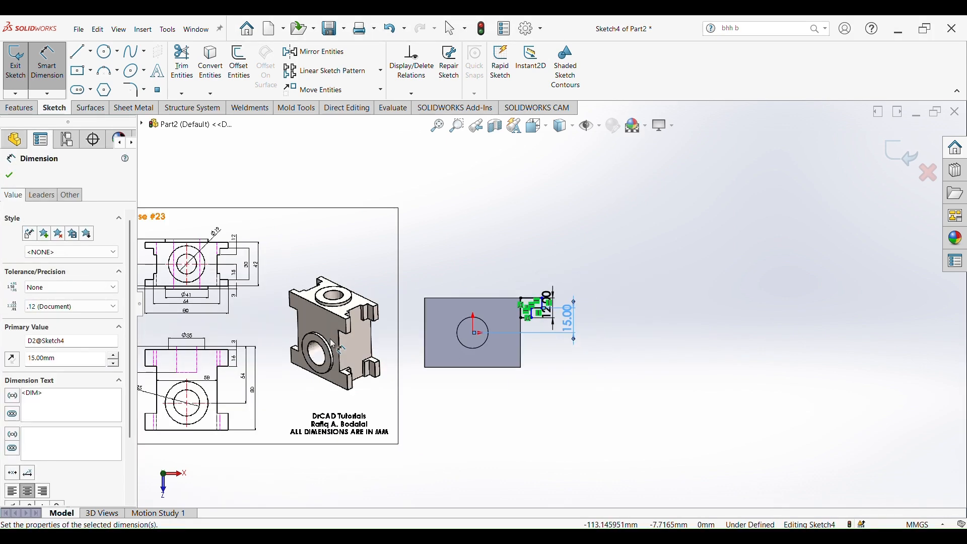
{"action": "scroll", "coordinate": [308, 275], "scroll_direction": "down", "scroll_amount": 5}
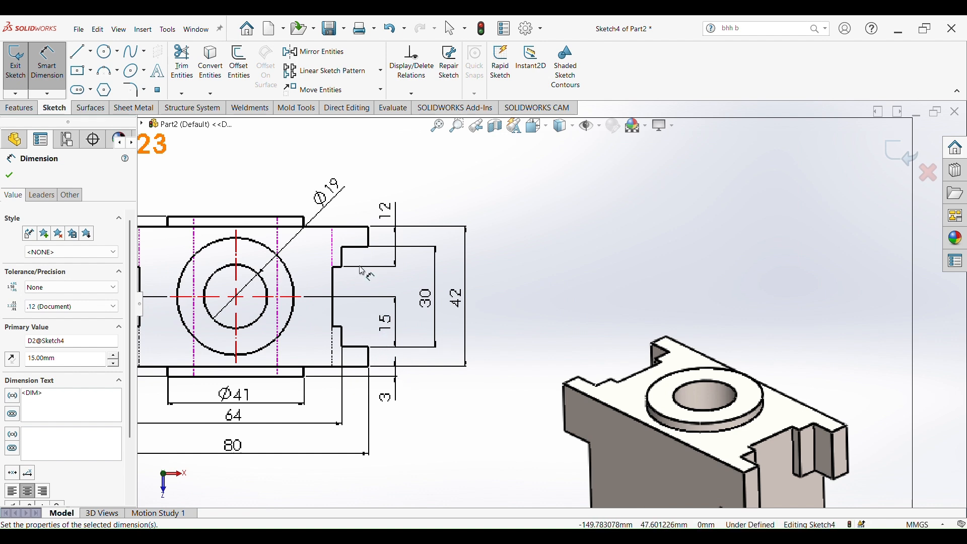
{"action": "scroll", "coordinate": [350, 261], "scroll_direction": "down", "scroll_amount": 1}
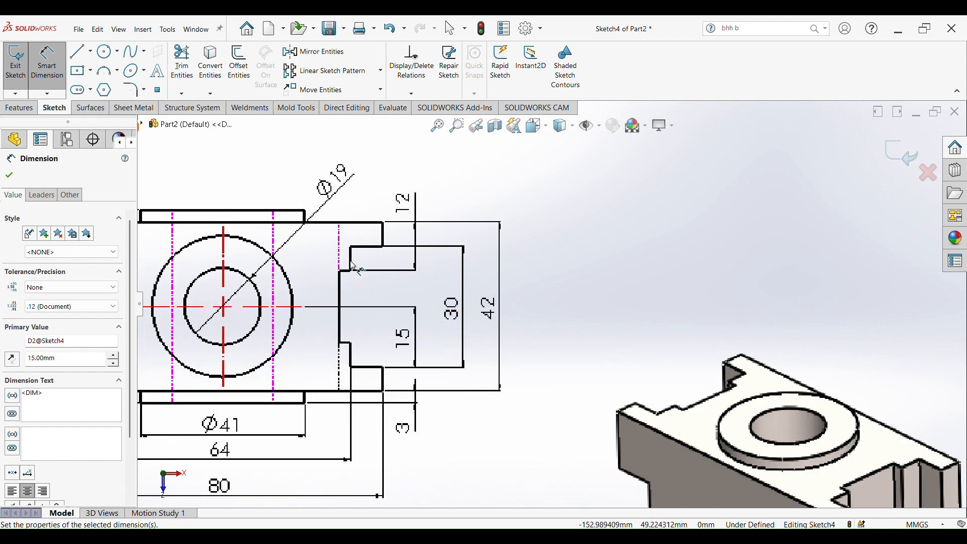
{"action": "scroll", "coordinate": [368, 325], "scroll_direction": "down", "scroll_amount": 1}
{"action": "scroll", "coordinate": [368, 325], "scroll_direction": "up", "scroll_amount": 2}
{"action": "scroll", "coordinate": [373, 332], "scroll_direction": "up", "scroll_amount": 3}
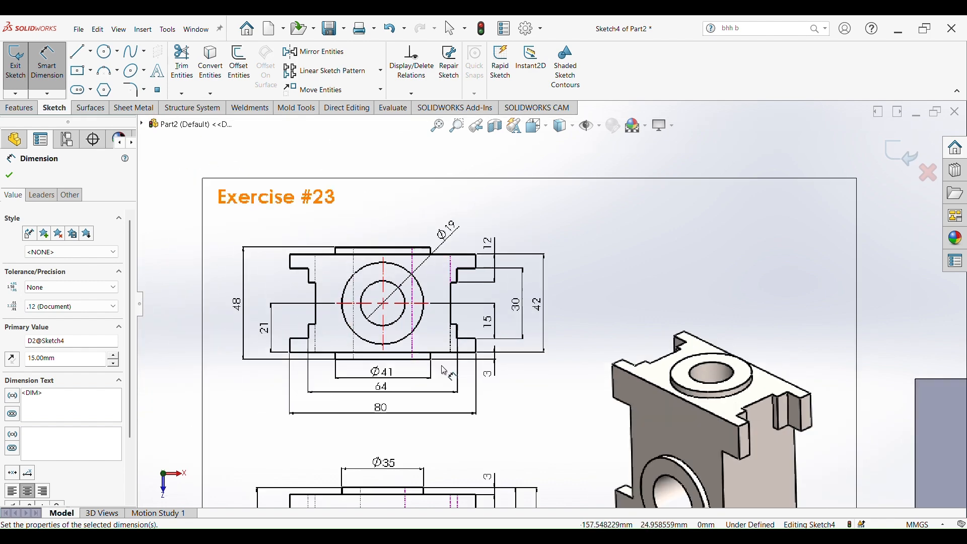
{"action": "scroll", "coordinate": [492, 461], "scroll_direction": "down", "scroll_amount": 1}
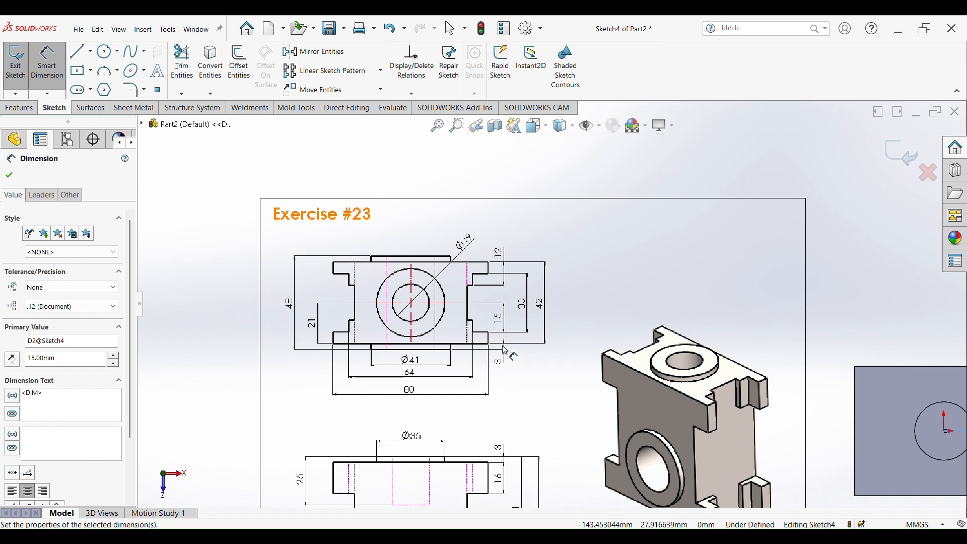
{"action": "scroll", "coordinate": [416, 349], "scroll_direction": "down", "scroll_amount": 3}
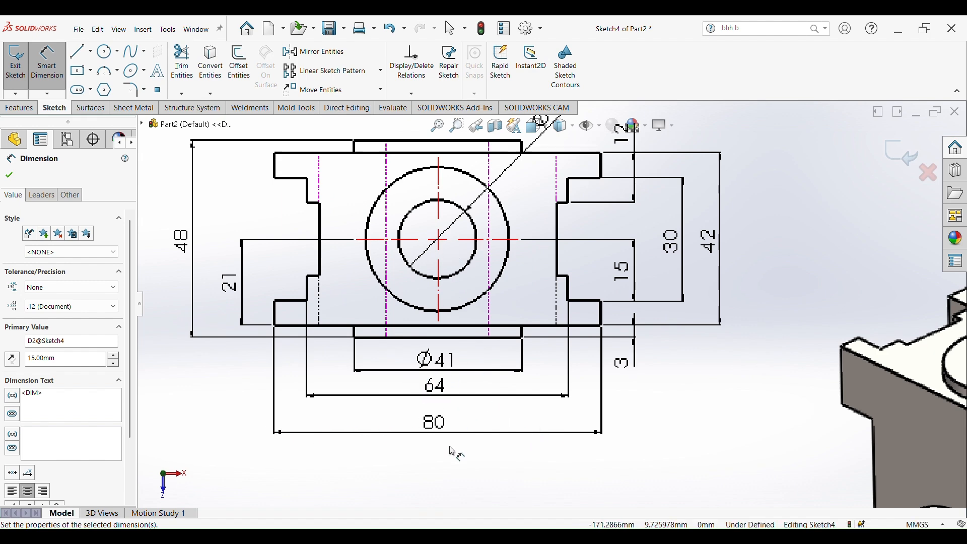
{"action": "scroll", "coordinate": [656, 396], "scroll_direction": "up", "scroll_amount": 5}
{"action": "scroll", "coordinate": [678, 291], "scroll_direction": "down", "scroll_amount": 4}
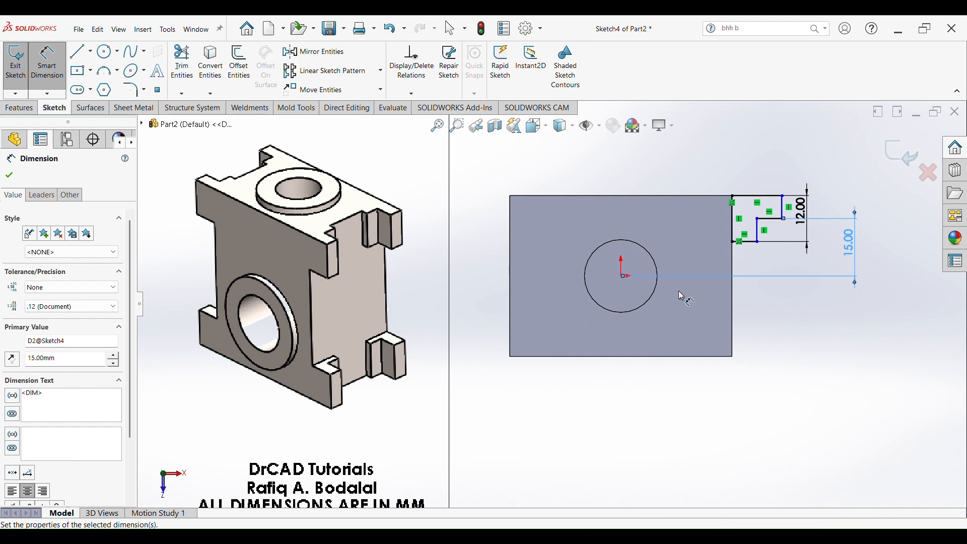
Dimension the horizontal distance from the origin to the lug's outer vertical edge as 40 mm
{"action": "key", "text": "Escape"}
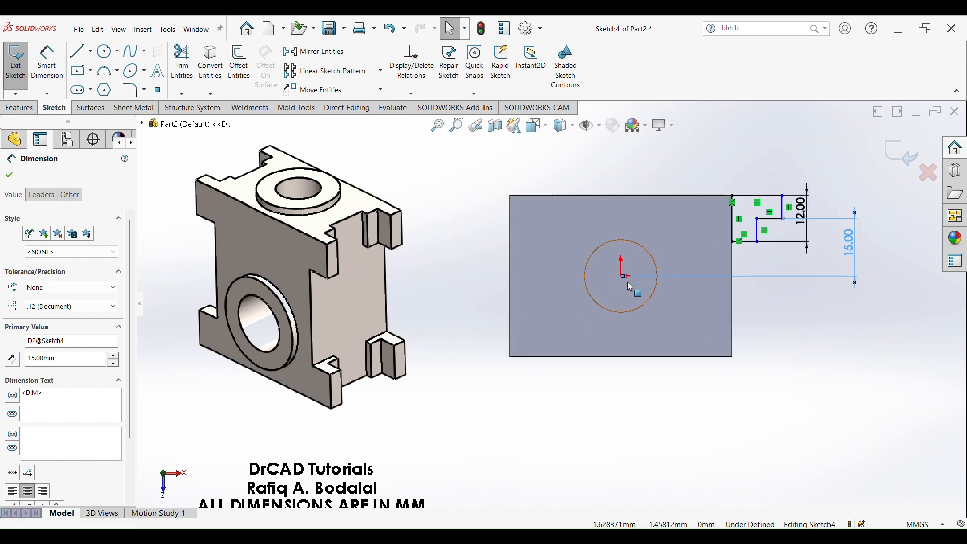
{"action": "right_click_drag", "start_coordinate": [645, 197], "coordinate": [647, 144]}
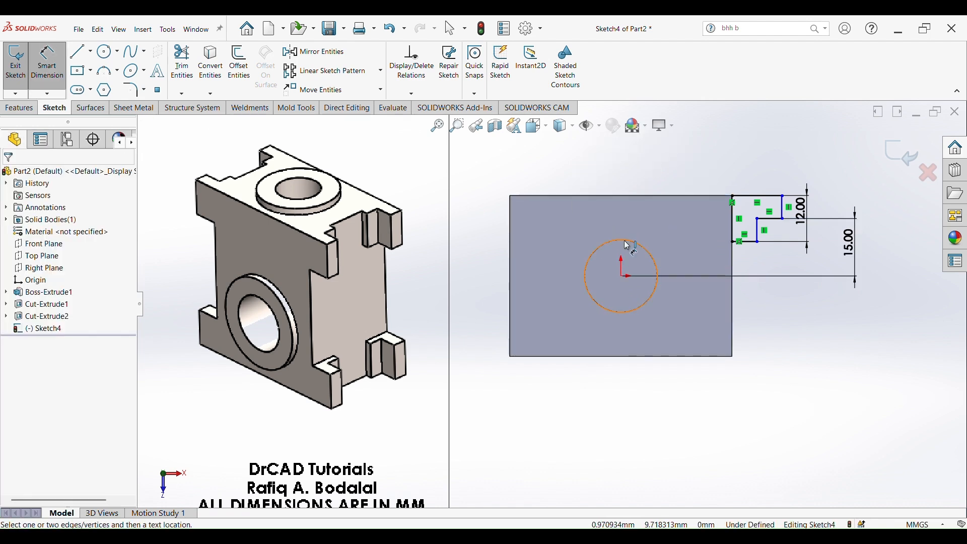
{"action": "left_click", "coordinate": [789, 207]}
{"action": "left_click", "coordinate": [703, 170]}
{"action": "type", "text": "40"}
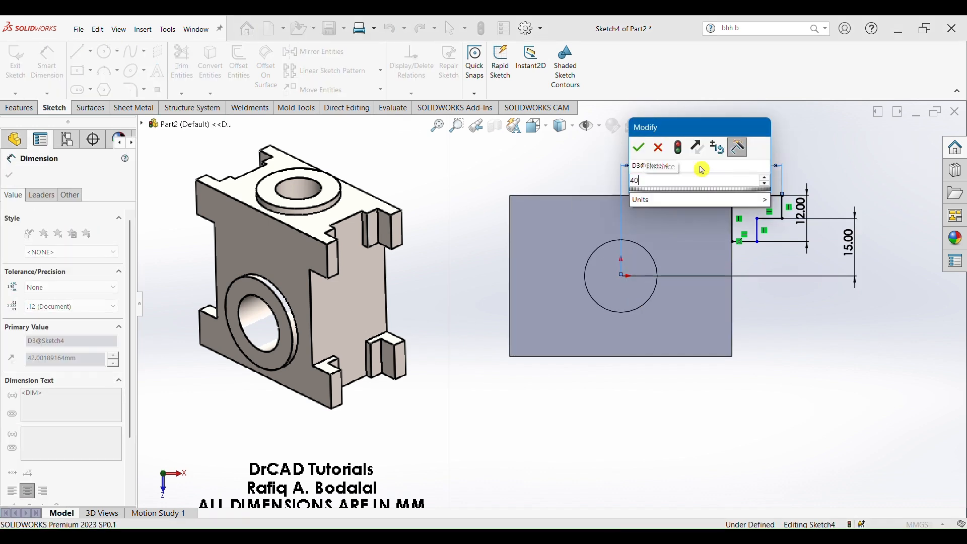
{"action": "key", "text": "Return"}
Dimension the horizontal distance from the origin to the lug's inner vertical step edge as 32 mm
{"action": "scroll", "coordinate": [548, 308], "scroll_direction": "up", "scroll_amount": 3}
{"action": "scroll", "coordinate": [285, 245], "scroll_direction": "down", "scroll_amount": 5}
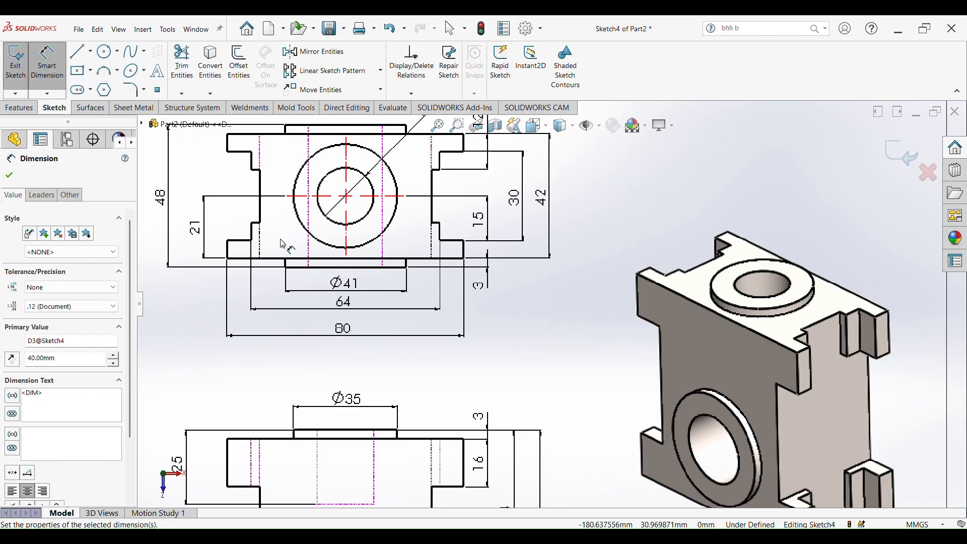
{"action": "scroll", "coordinate": [284, 246], "scroll_direction": "down", "scroll_amount": 1}
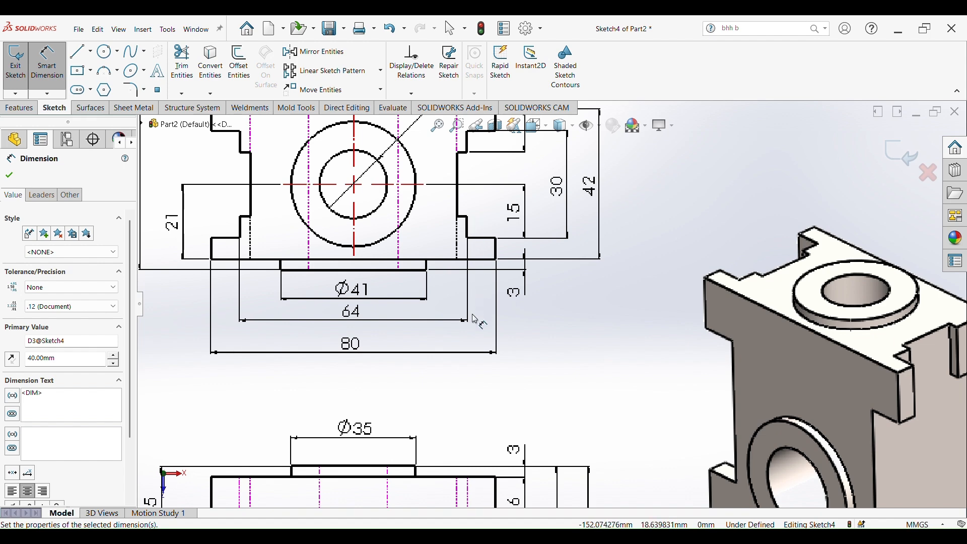
{"action": "scroll", "coordinate": [507, 297], "scroll_direction": "up", "scroll_amount": 5}
{"action": "scroll", "coordinate": [784, 315], "scroll_direction": "down", "scroll_amount": 4}
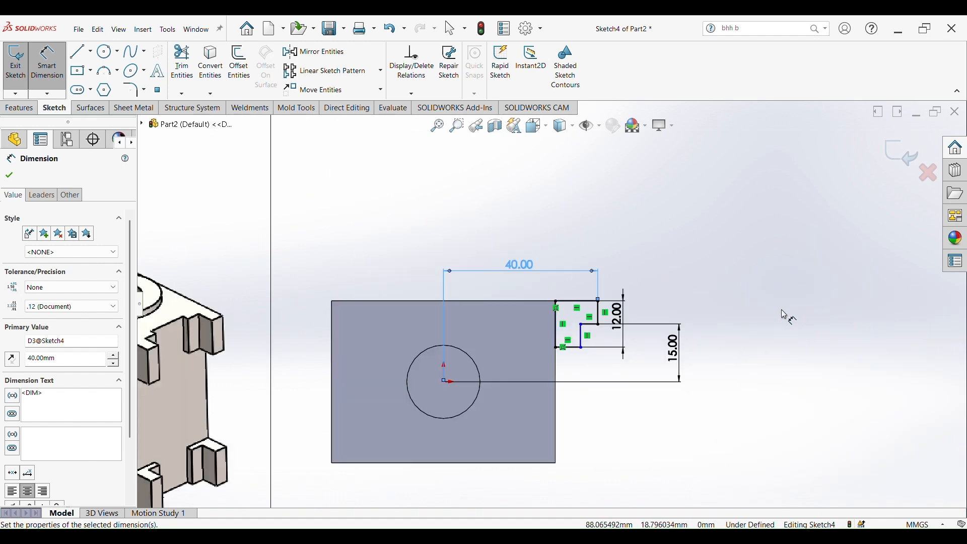
{"action": "scroll", "coordinate": [428, 376], "scroll_direction": "down", "scroll_amount": 2}
{"action": "left_click", "coordinate": [296, 413]}
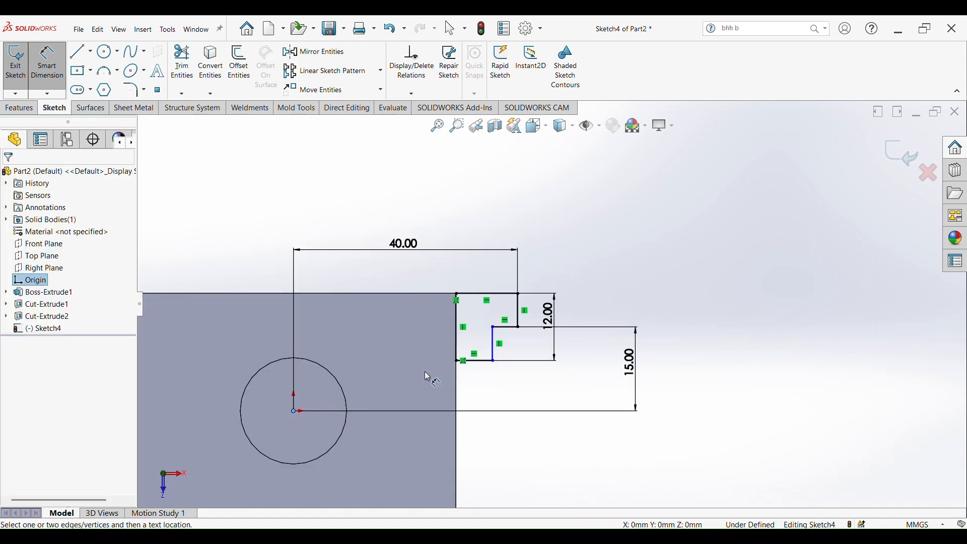
{"action": "left_click", "coordinate": [494, 341]}
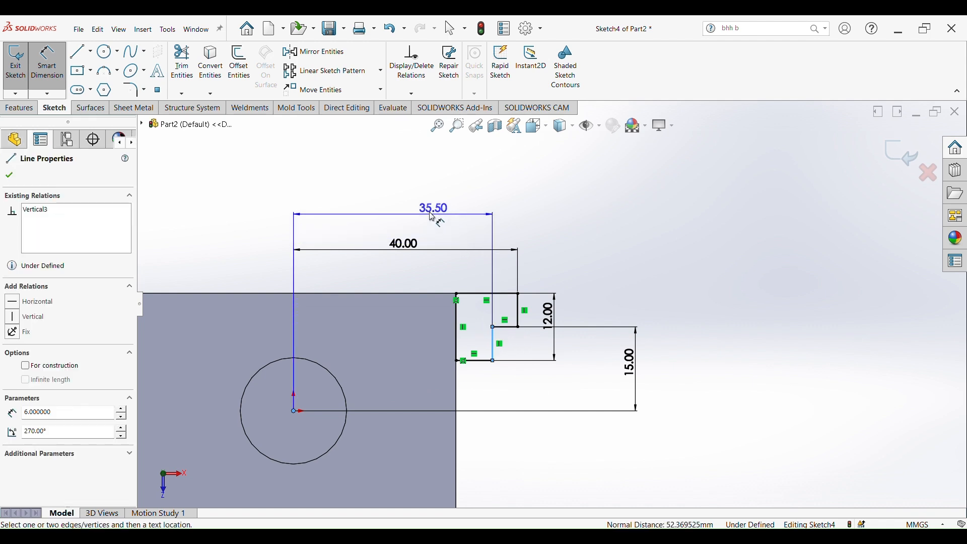
{"action": "left_click", "coordinate": [393, 208]}
{"action": "type", "text": "63"}
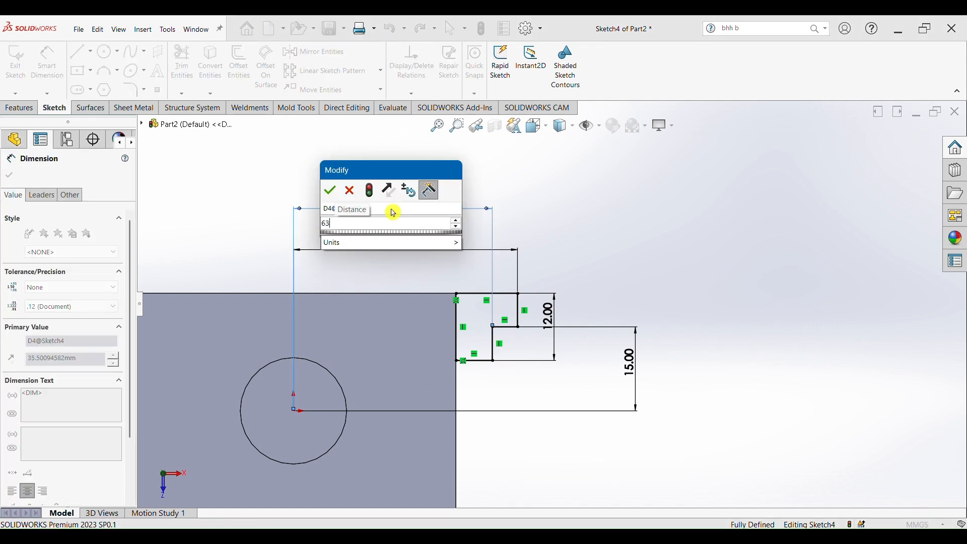
{"action": "type", "text": "/2"}
{"action": "key", "text": "Return"}
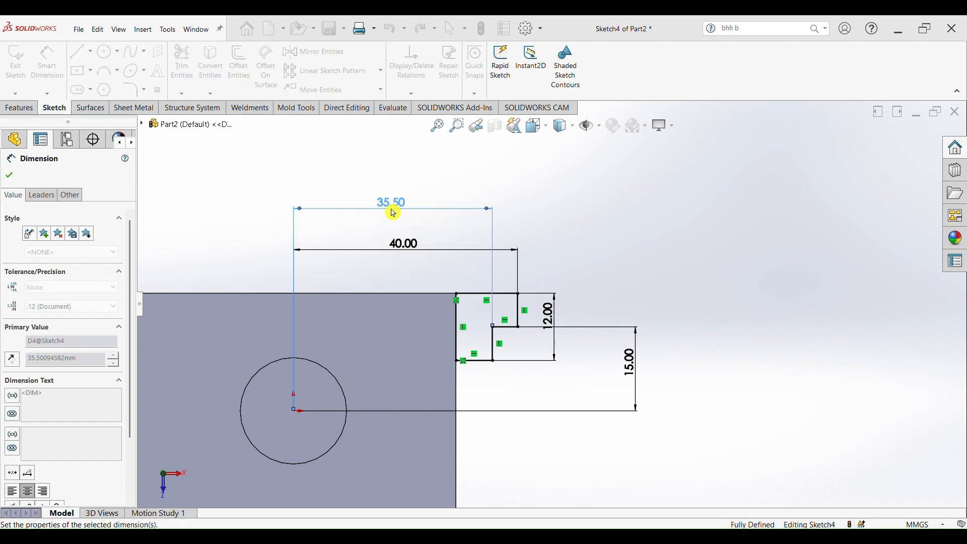
Compare the dimensioned lug sketch with the corner lugs in the drawing's top view
{"action": "scroll", "coordinate": [404, 317], "scroll_direction": "up", "scroll_amount": 6}
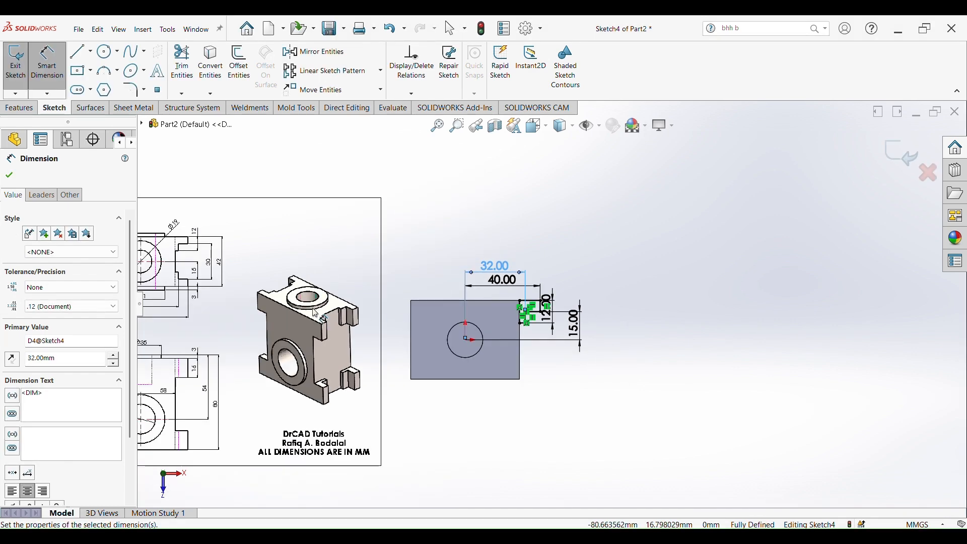
{"action": "scroll", "coordinate": [187, 302], "scroll_direction": "down", "scroll_amount": 3}
{"action": "scroll", "coordinate": [207, 251], "scroll_direction": "down", "scroll_amount": 4}
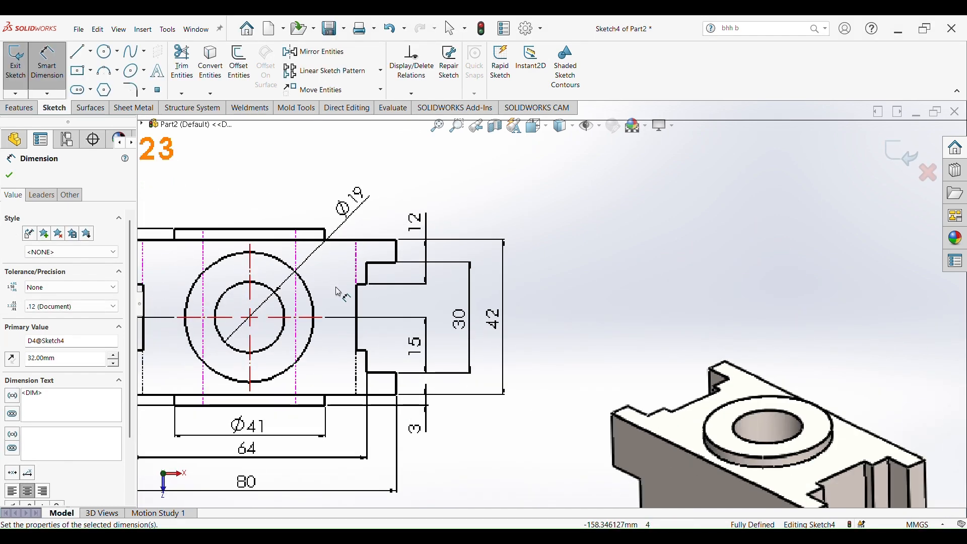
{"action": "scroll", "coordinate": [371, 304], "scroll_direction": "up", "scroll_amount": 3}
{"action": "scroll", "coordinate": [388, 302], "scroll_direction": "down", "scroll_amount": 4}
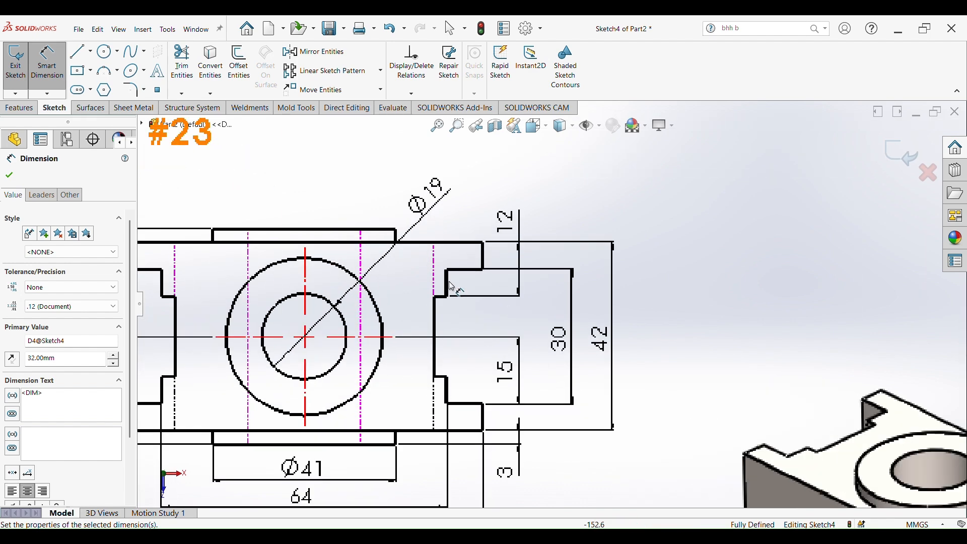
{"action": "scroll", "coordinate": [478, 312], "scroll_direction": "up", "scroll_amount": 4}
{"action": "scroll", "coordinate": [509, 398], "scroll_direction": "down", "scroll_amount": 2}
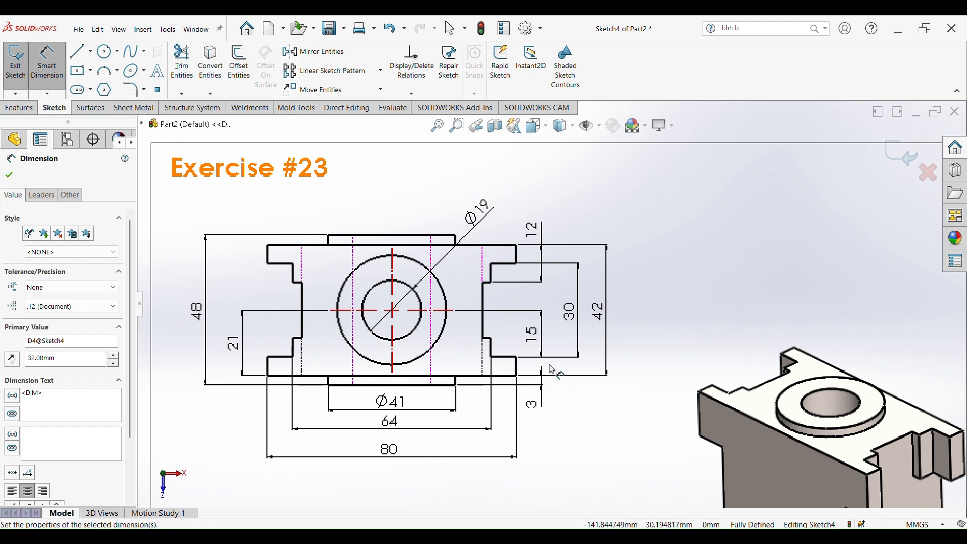
{"action": "scroll", "coordinate": [553, 370], "scroll_direction": "up", "scroll_amount": 5}
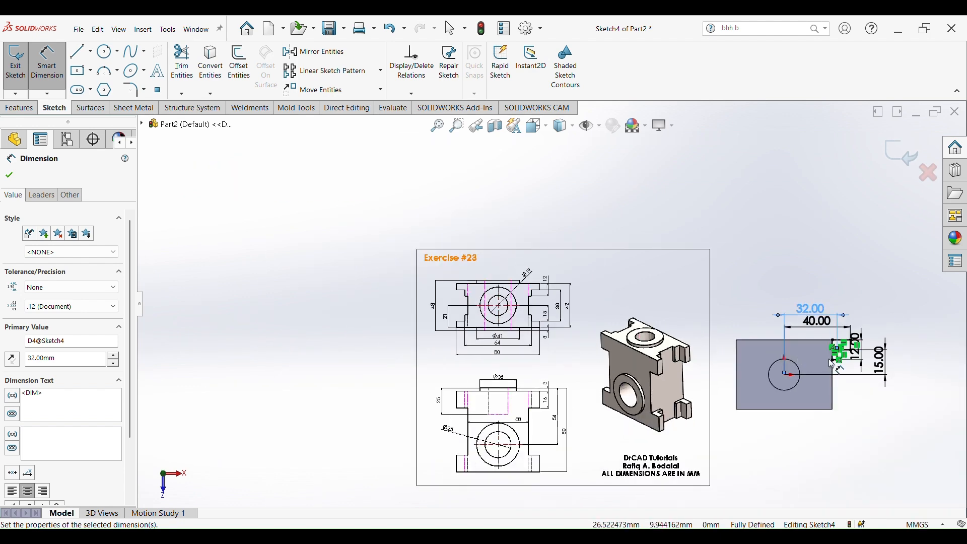
{"action": "scroll", "coordinate": [833, 363], "scroll_direction": "down", "scroll_amount": 5}
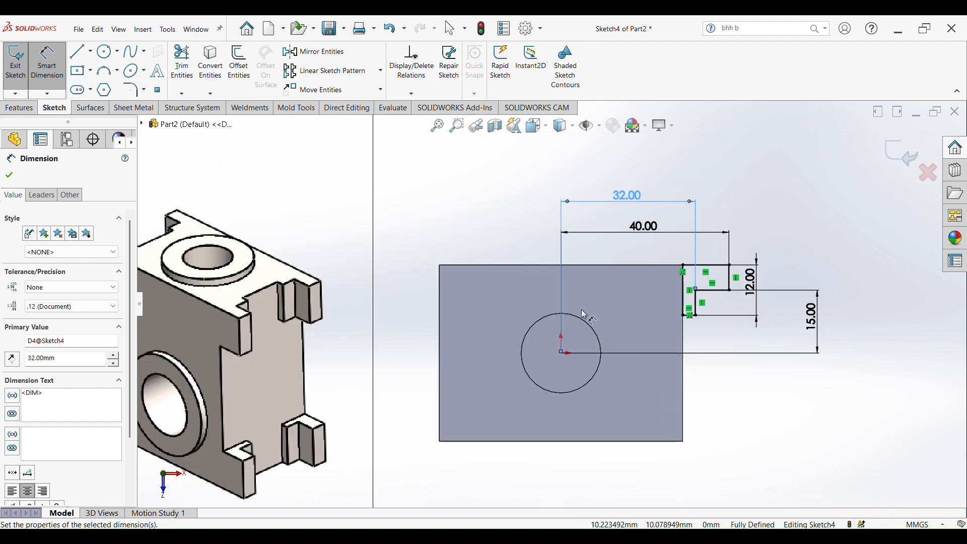
Sketch a vertical centerline about 25 mm long from the origin, extending past the block's upper edge
{"action": "left_click", "coordinate": [90, 51]}
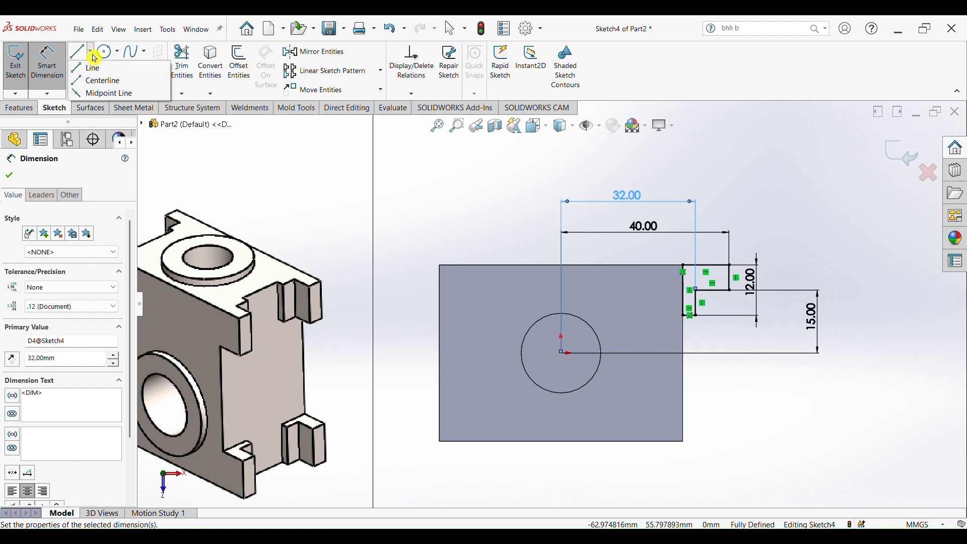
{"action": "left_click", "coordinate": [103, 81]}
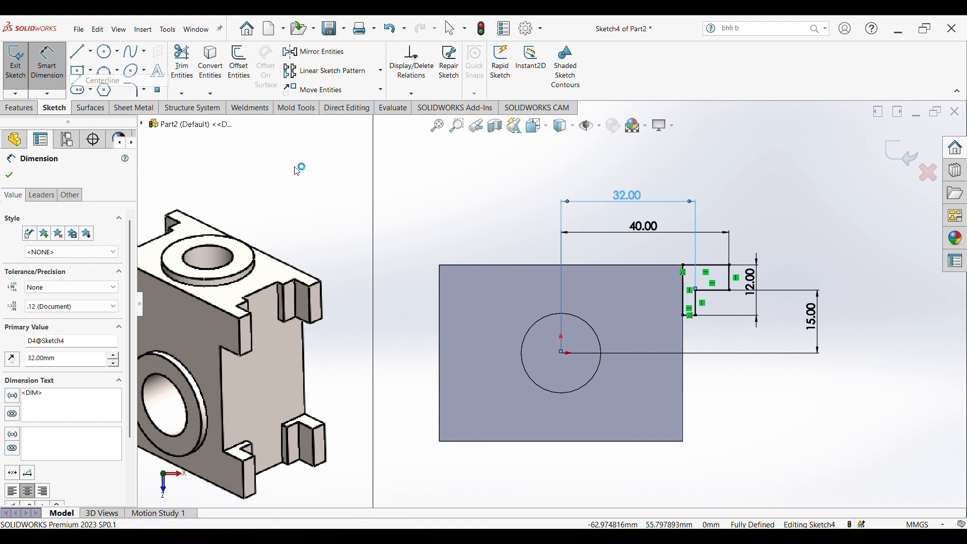
{"action": "left_click", "coordinate": [563, 353]}
{"action": "left_click", "coordinate": [562, 249]}
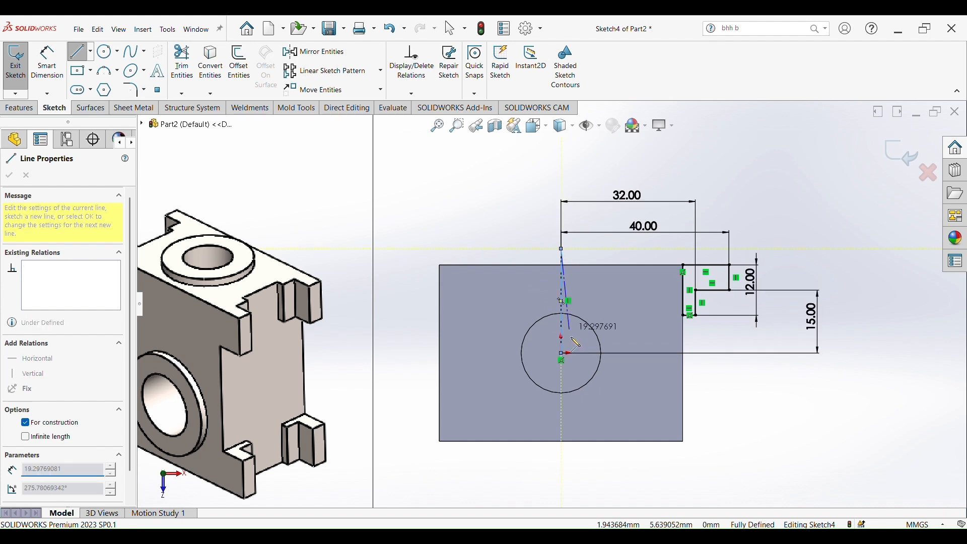
{"action": "key", "text": "Escape"}
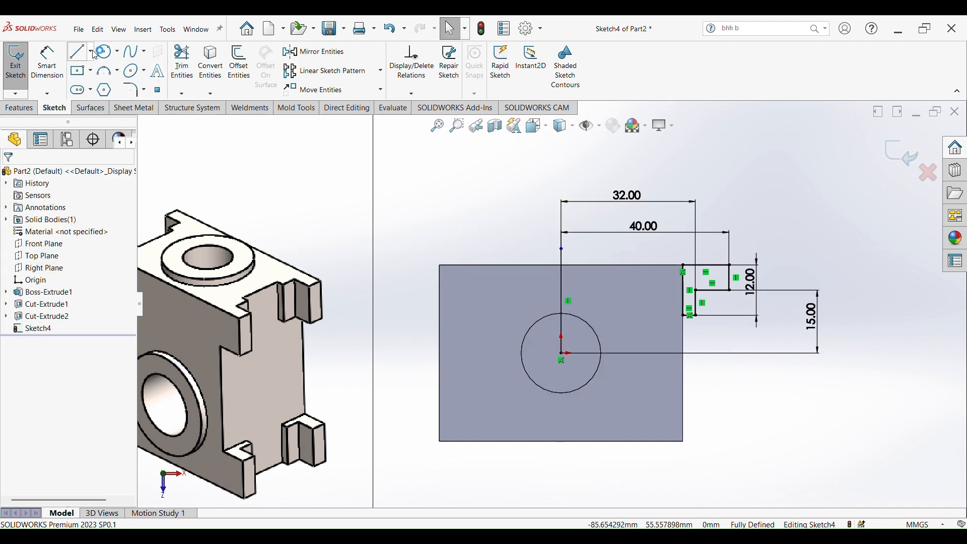
Sketch a horizontal centerline about 16 mm long from the origin, pointing away from the lug
{"action": "left_click", "coordinate": [80, 52]}
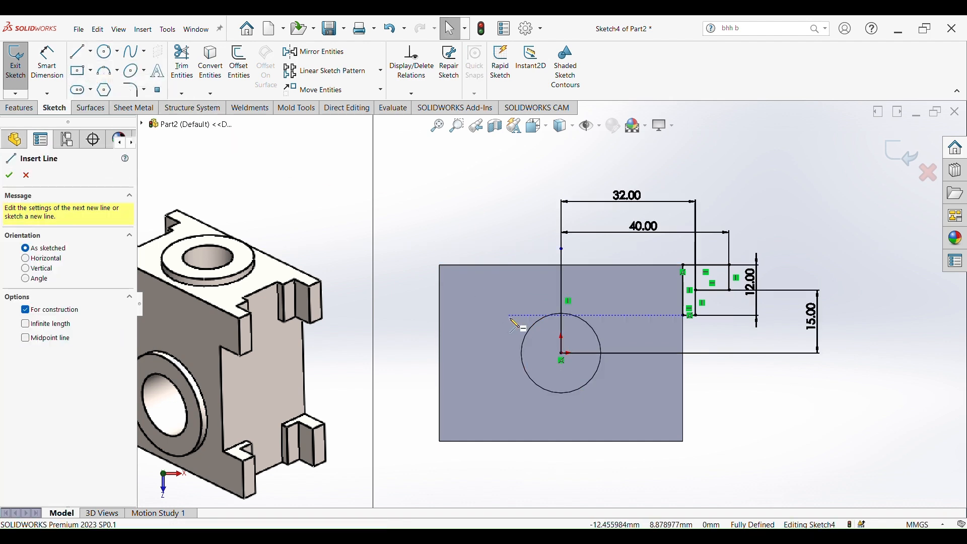
{"action": "left_click", "coordinate": [562, 354]}
{"action": "left_click", "coordinate": [505, 353]}
{"action": "key", "text": "Escape"}
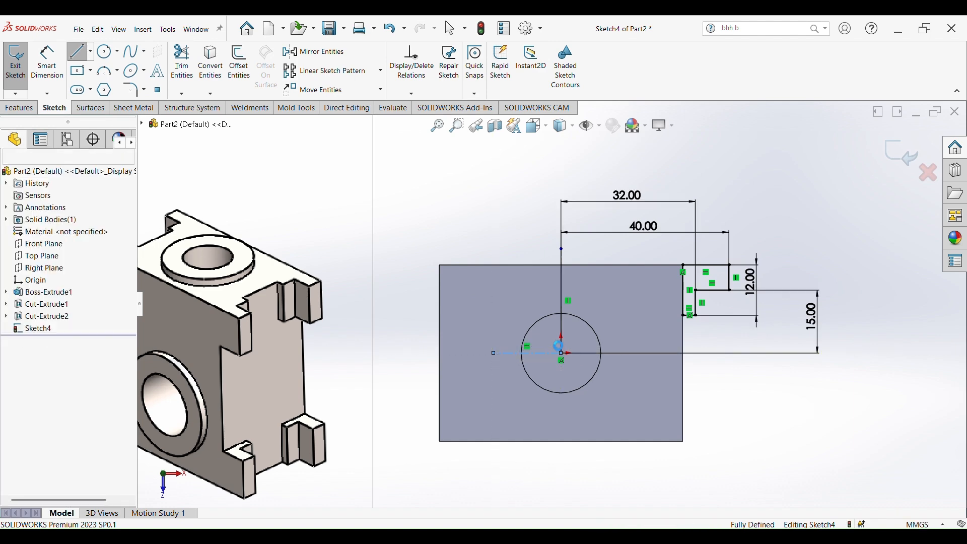
Mirror the six lines of the corner lug profile about the horizontal centerline, keeping the original as a copy
{"action": "scroll", "coordinate": [652, 300], "scroll_direction": "up", "scroll_amount": 1}
{"action": "scroll", "coordinate": [657, 302], "scroll_direction": "down", "scroll_amount": 4}
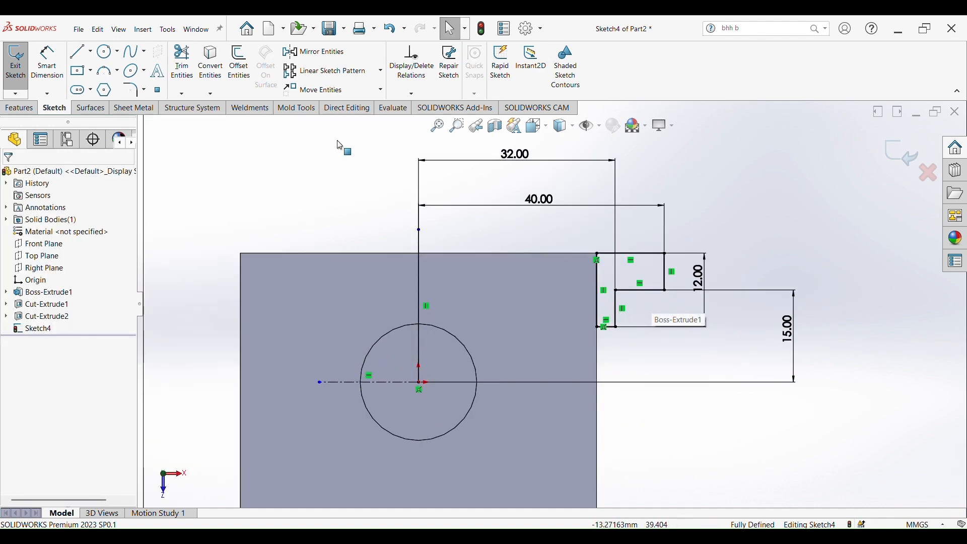
{"action": "left_click", "coordinate": [315, 53]}
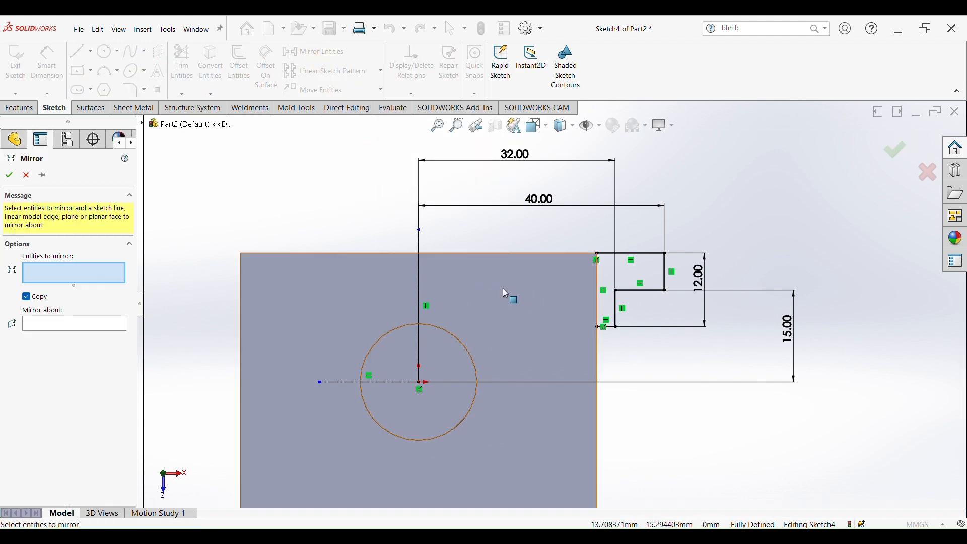
{"action": "left_click", "coordinate": [637, 254]}
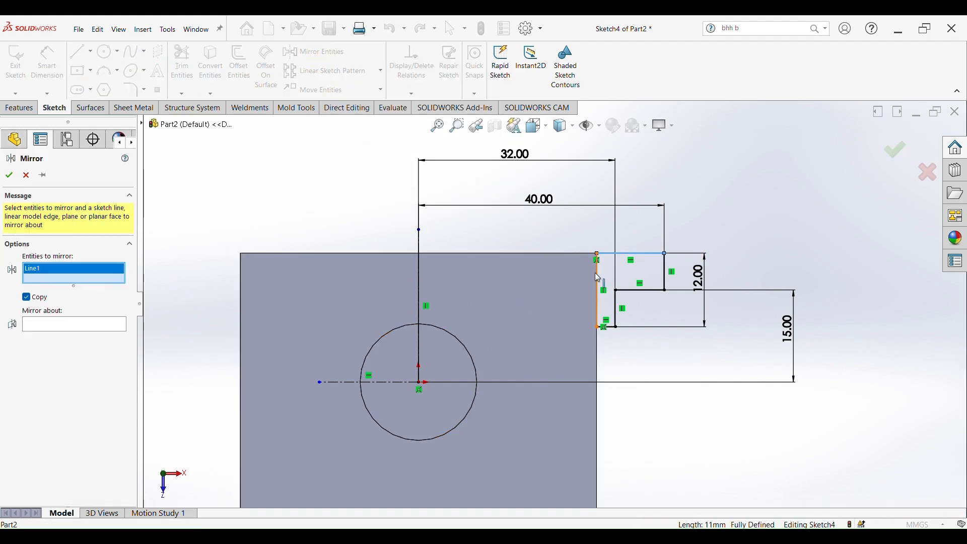
{"action": "left_click", "coordinate": [599, 286]}
{"action": "left_click", "coordinate": [627, 291]}
{"action": "left_click", "coordinate": [616, 310]}
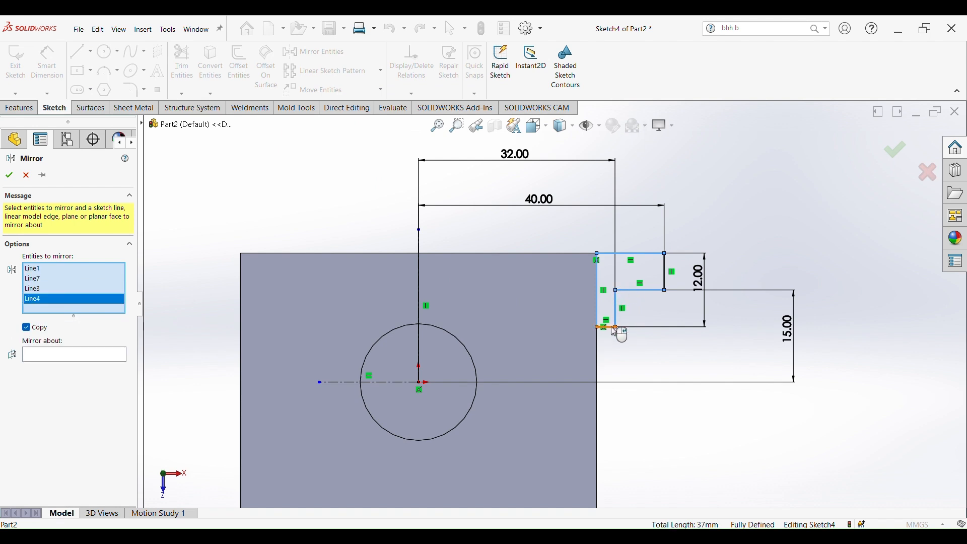
{"action": "left_click", "coordinate": [611, 329]}
{"action": "left_click", "coordinate": [666, 278]}
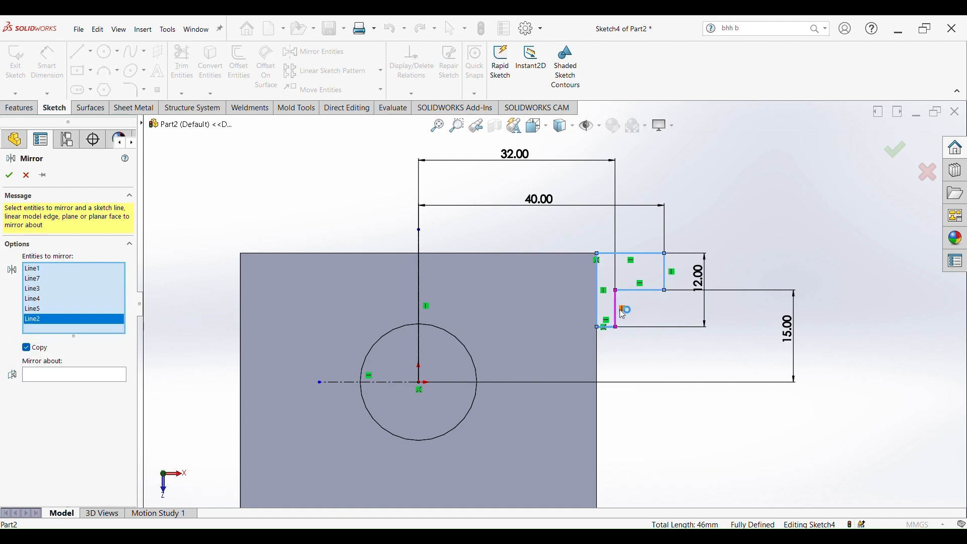
{"action": "left_click", "coordinate": [80, 376]}
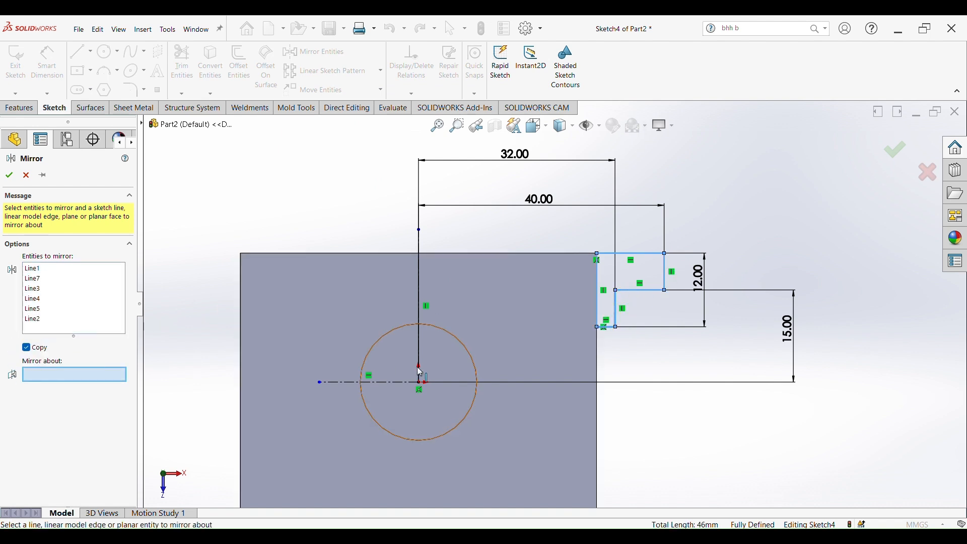
{"action": "left_click", "coordinate": [393, 387]}
{"action": "scroll", "coordinate": [551, 370], "scroll_direction": "up", "scroll_amount": 4}
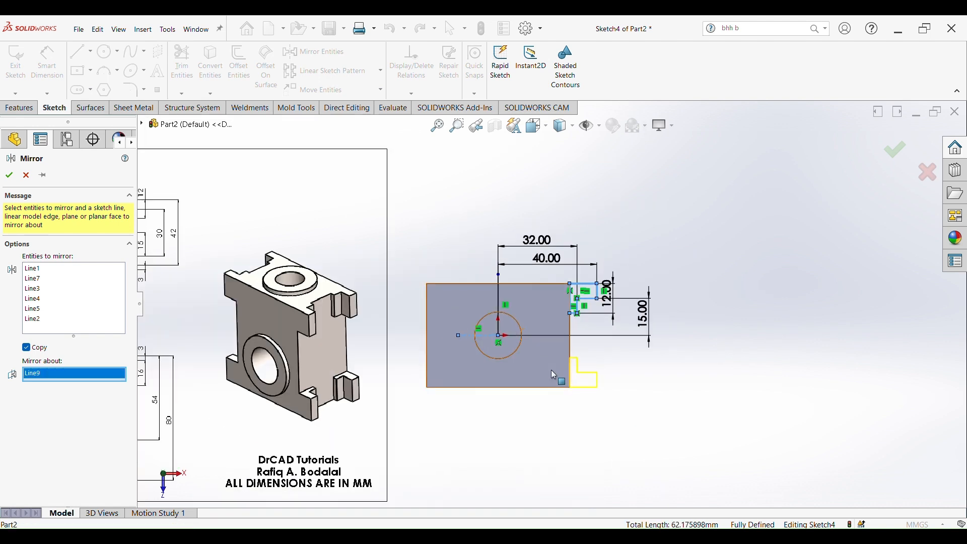
{"action": "scroll", "coordinate": [580, 360], "scroll_direction": "down", "scroll_amount": 2}
{"action": "left_click", "coordinate": [8, 176]}
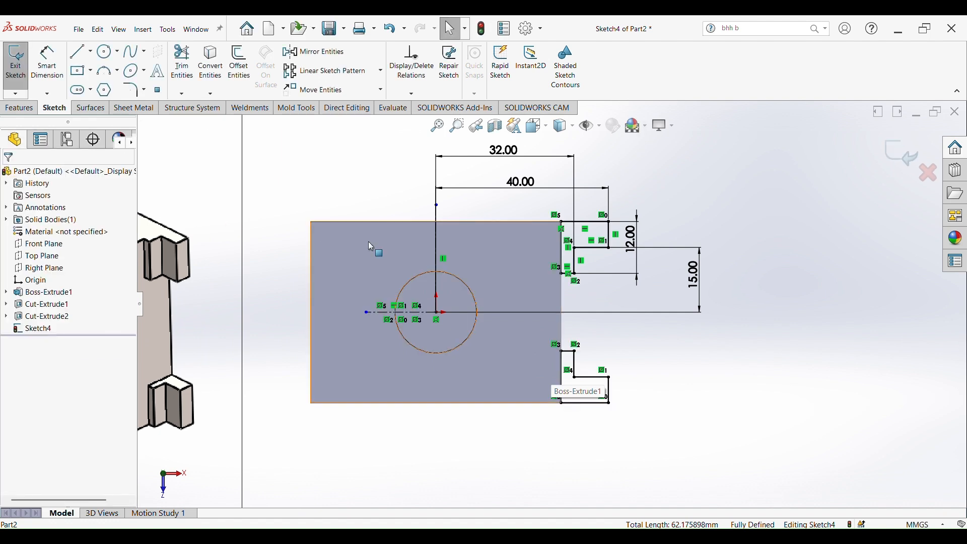
Mirror all twelve lines of the two lug profiles about the vertical centerline to the block's opposite side
{"action": "left_click", "coordinate": [318, 52]}
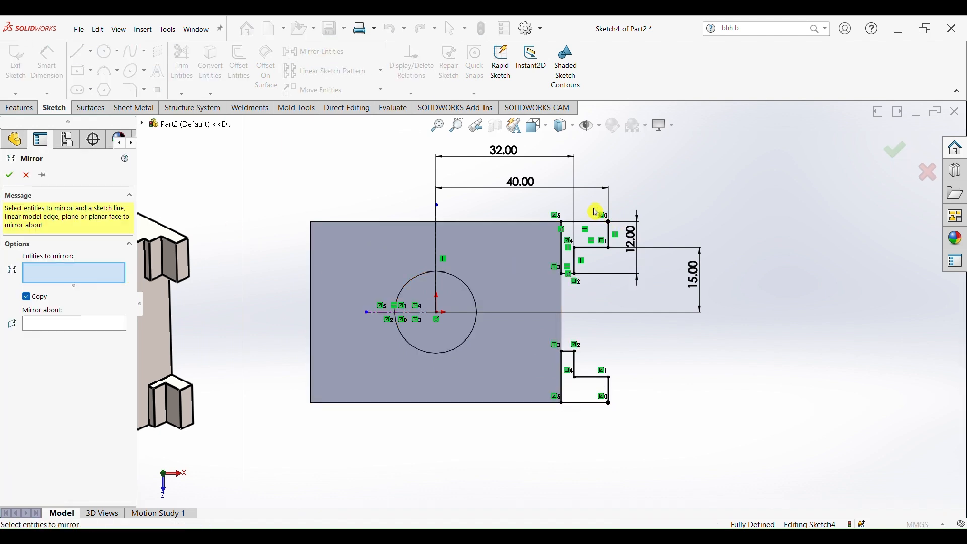
{"action": "left_click_drag", "start_coordinate": [596, 211], "coordinate": [586, 435]}
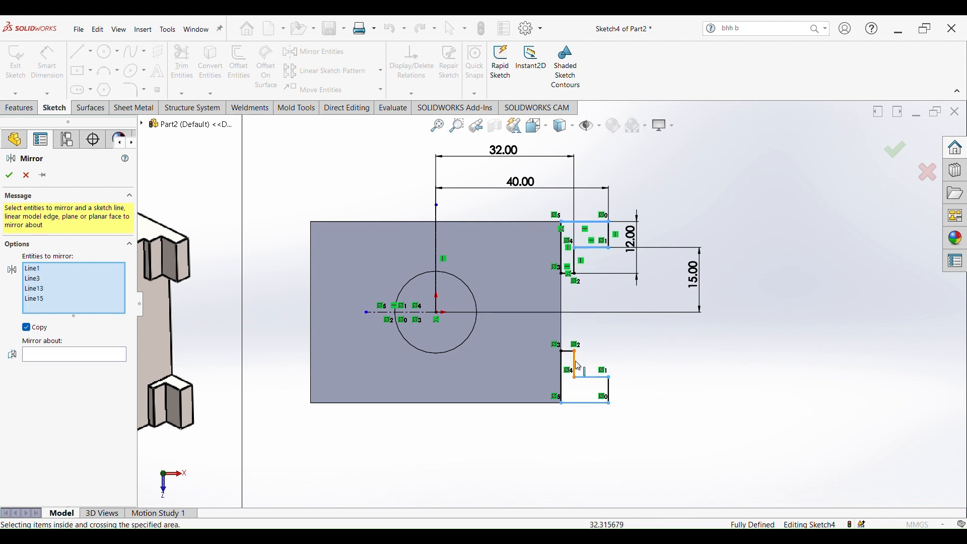
{"action": "left_click", "coordinate": [576, 366]}
{"action": "left_click", "coordinate": [568, 352]}
{"action": "left_click", "coordinate": [562, 375]}
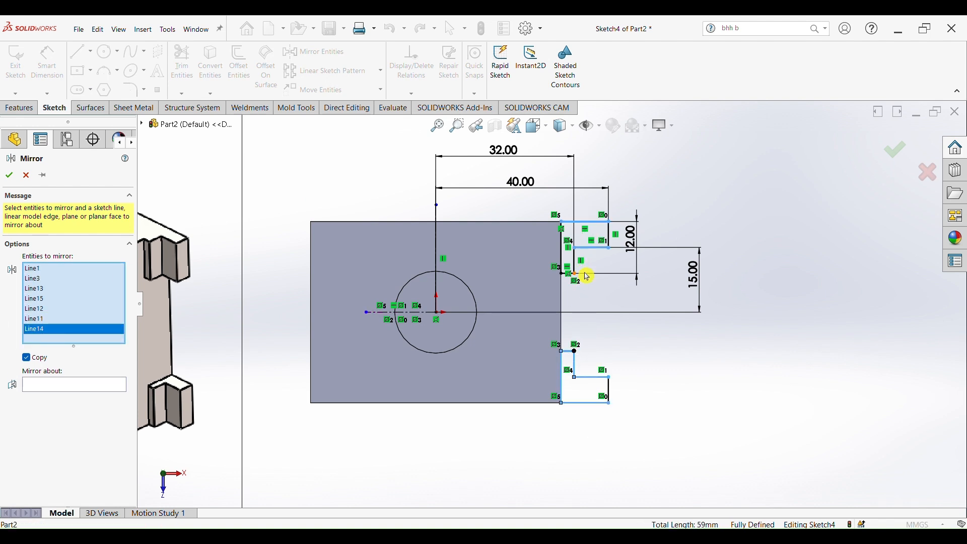
{"action": "scroll", "coordinate": [588, 277], "scroll_direction": "down", "scroll_amount": 5}
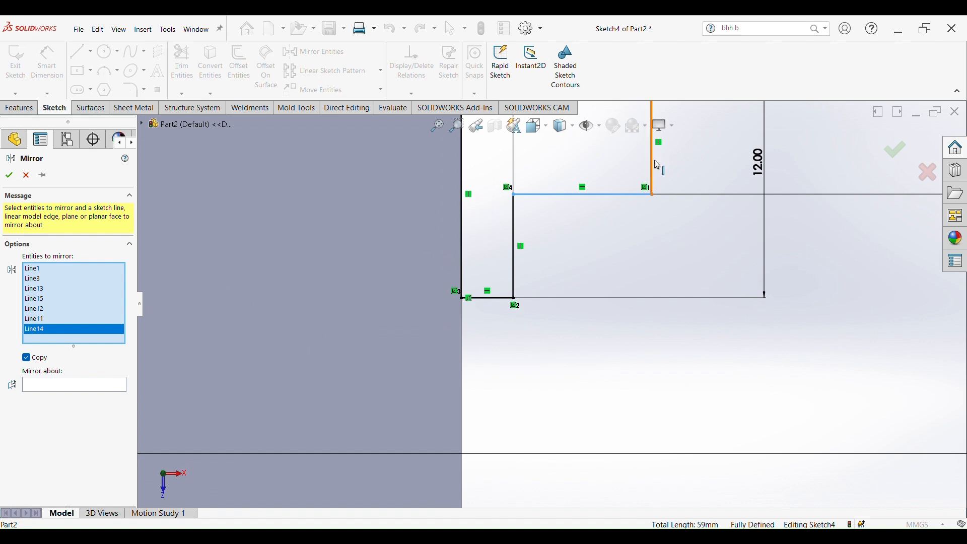
{"action": "left_click", "coordinate": [657, 164]}
{"action": "left_click", "coordinate": [505, 297]}
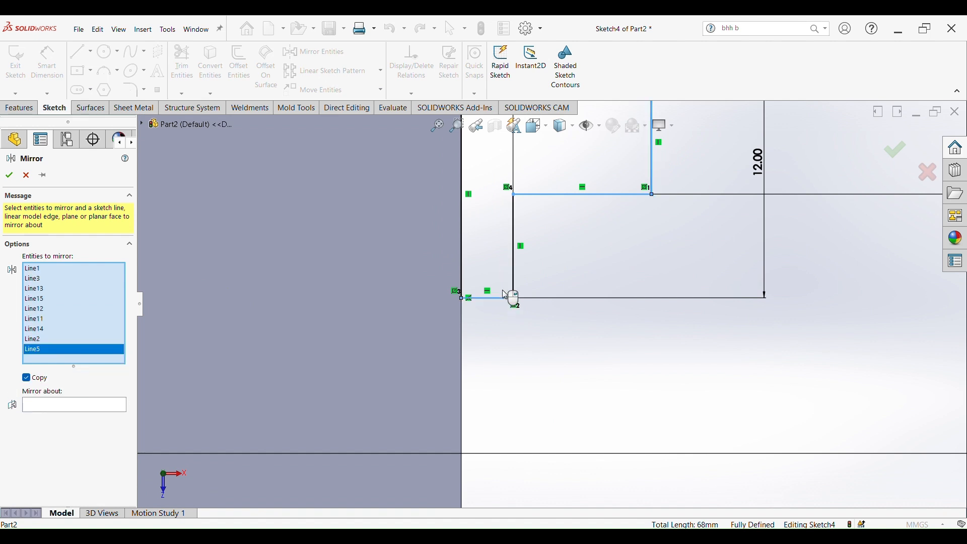
{"action": "left_click", "coordinate": [513, 266]}
{"action": "left_click", "coordinate": [462, 218]}
{"action": "scroll", "coordinate": [551, 304], "scroll_direction": "up", "scroll_amount": 4}
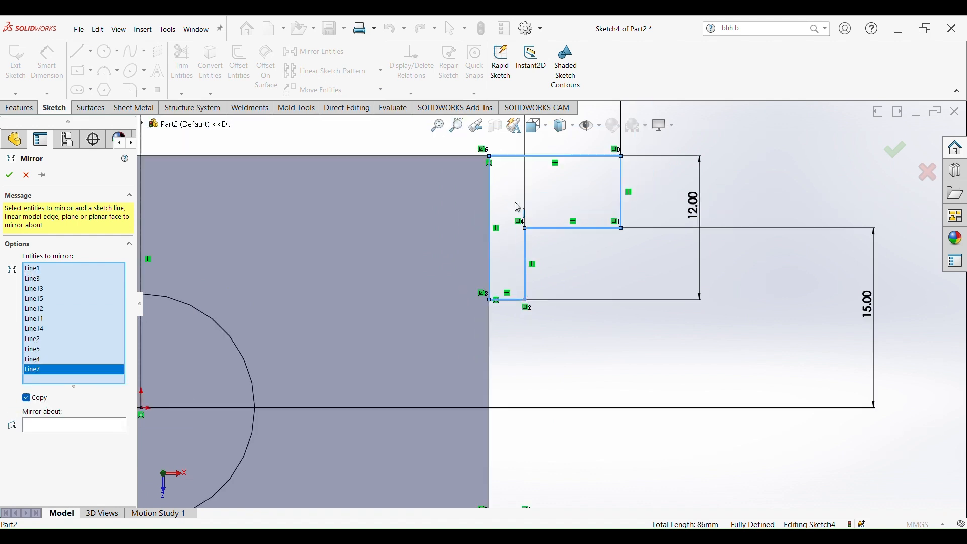
{"action": "scroll", "coordinate": [600, 322], "scroll_direction": "up", "scroll_amount": 4}
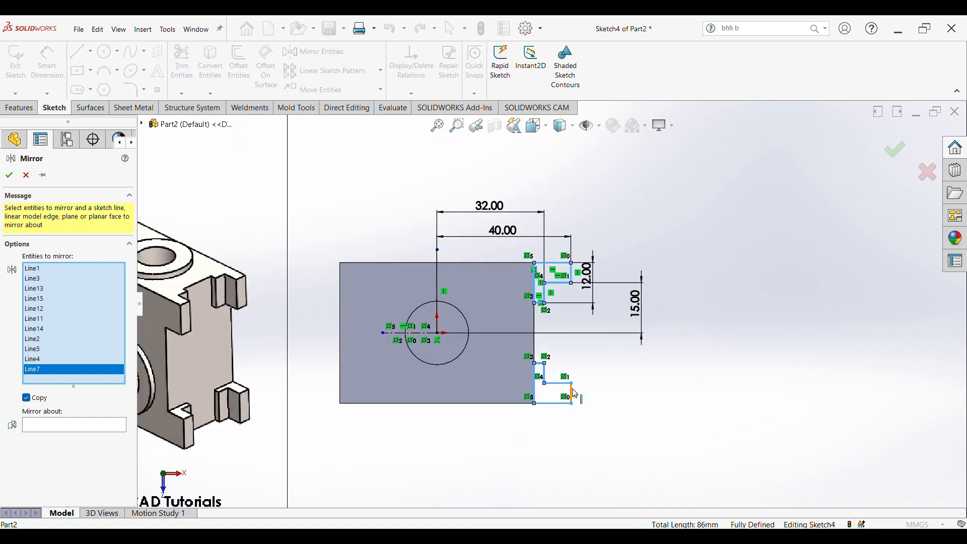
{"action": "left_click", "coordinate": [556, 384]}
{"action": "left_click", "coordinate": [100, 434]}
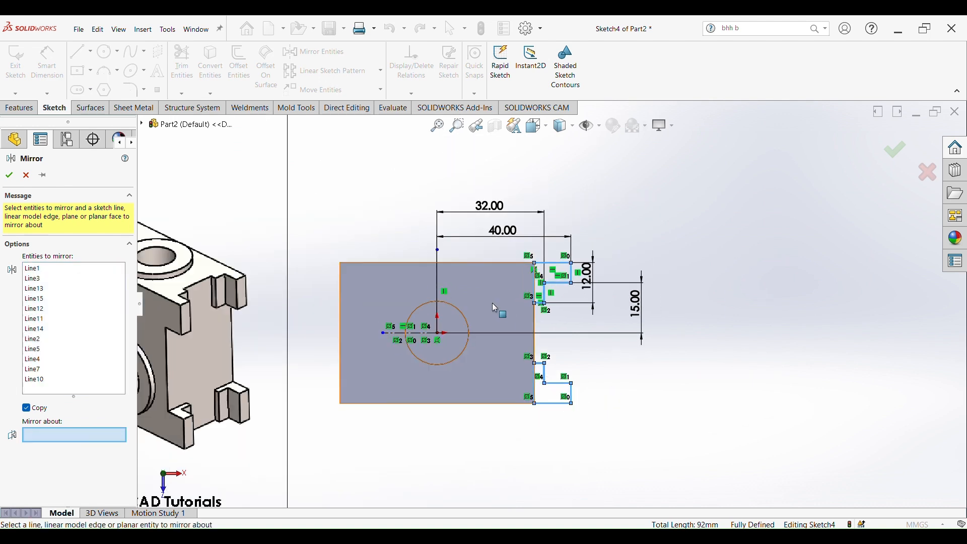
{"action": "scroll", "coordinate": [441, 258], "scroll_direction": "down", "scroll_amount": 5}
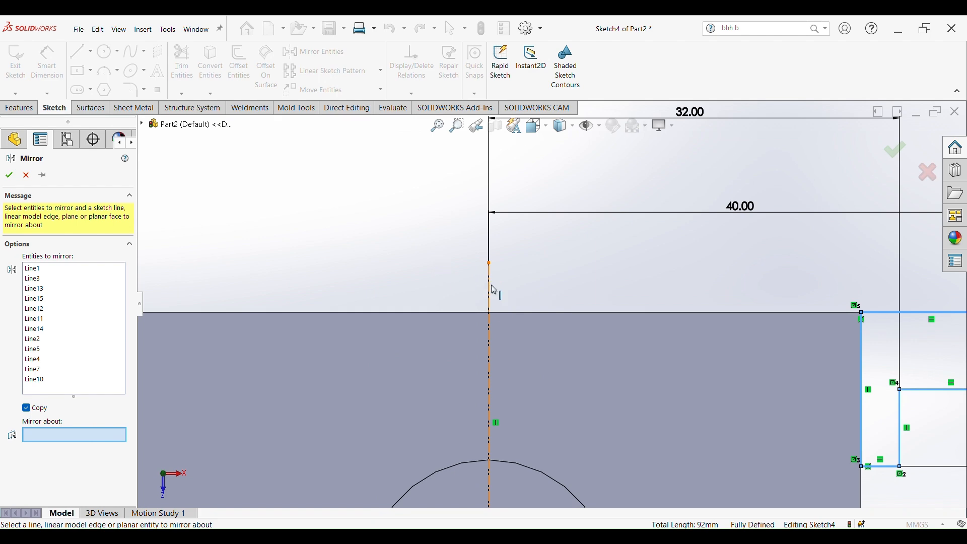
{"action": "left_click", "coordinate": [491, 285]}
{"action": "scroll", "coordinate": [551, 304], "scroll_direction": "up", "scroll_amount": 5}
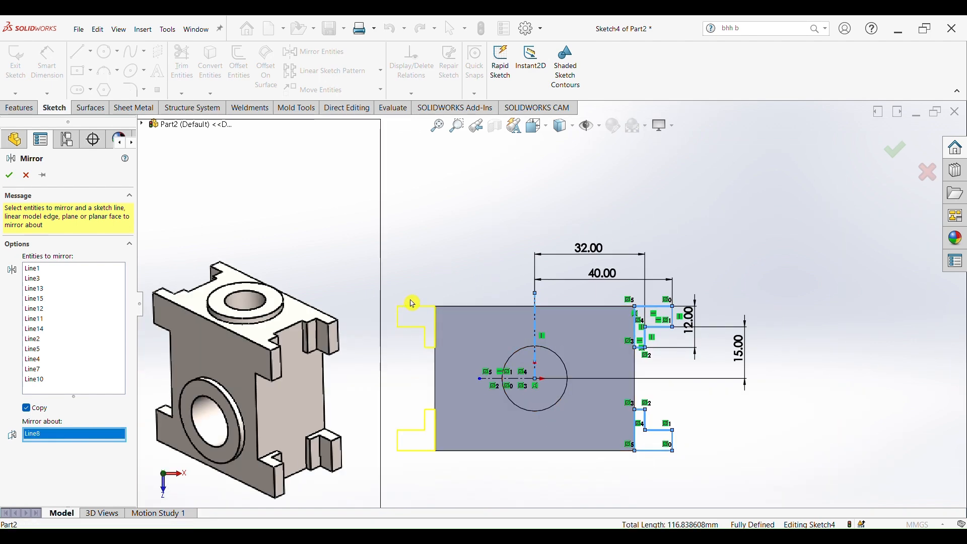
{"action": "left_click", "coordinate": [9, 175]}
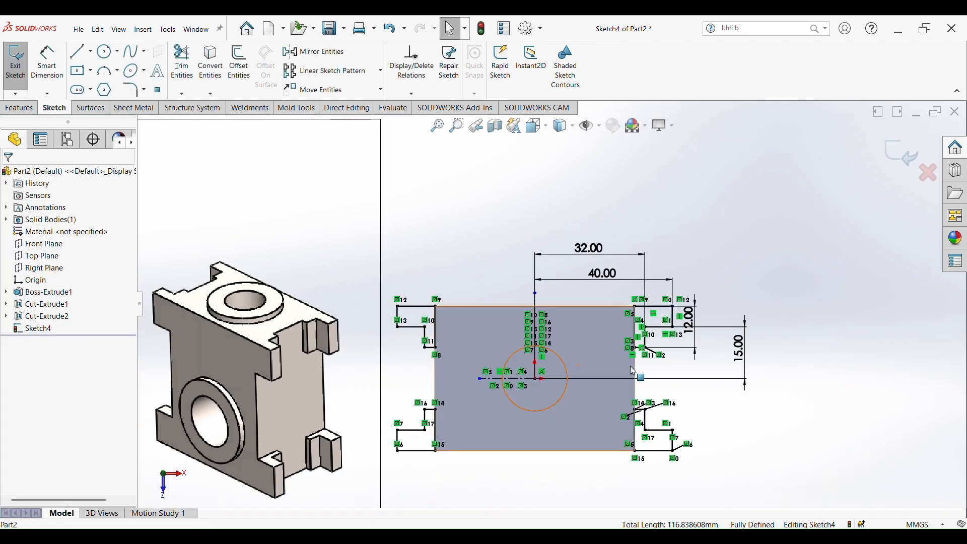
Set up a boss extrusion of the four lug profiles as Blind, with the direction reversed downward along the block
{"action": "scroll", "coordinate": [579, 344], "scroll_direction": "down", "scroll_amount": 3}
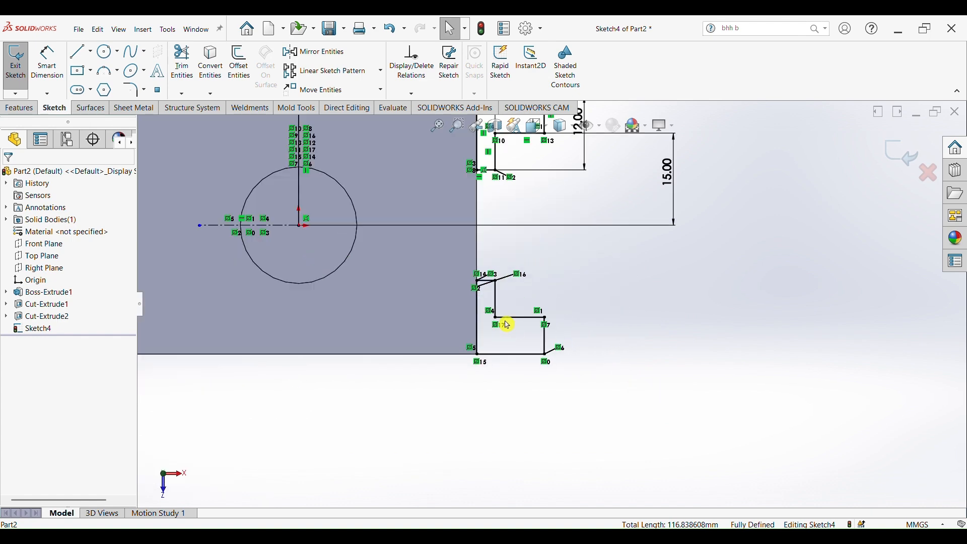
{"action": "scroll", "coordinate": [507, 325], "scroll_direction": "down", "scroll_amount": 4}
{"action": "scroll", "coordinate": [507, 324], "scroll_direction": "up", "scroll_amount": 7}
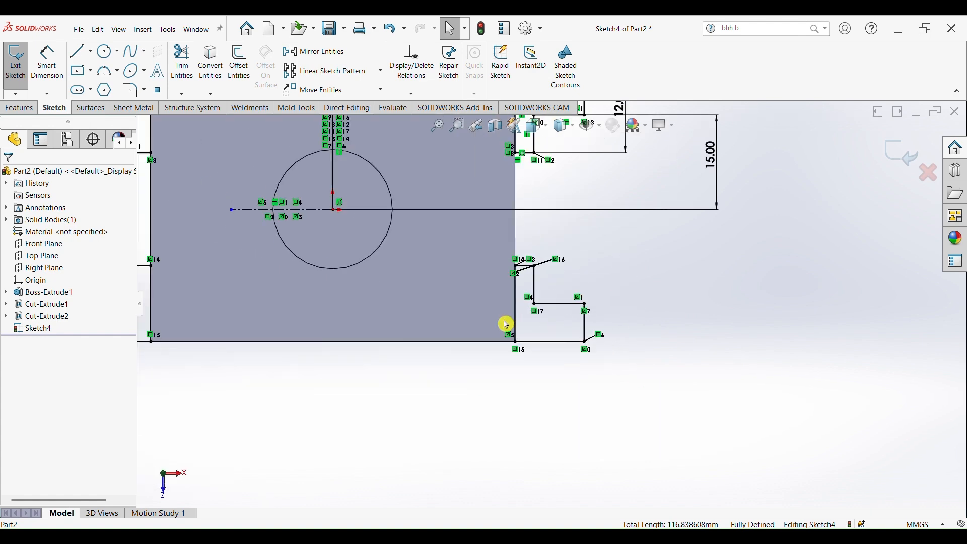
{"action": "left_click", "coordinate": [20, 108]}
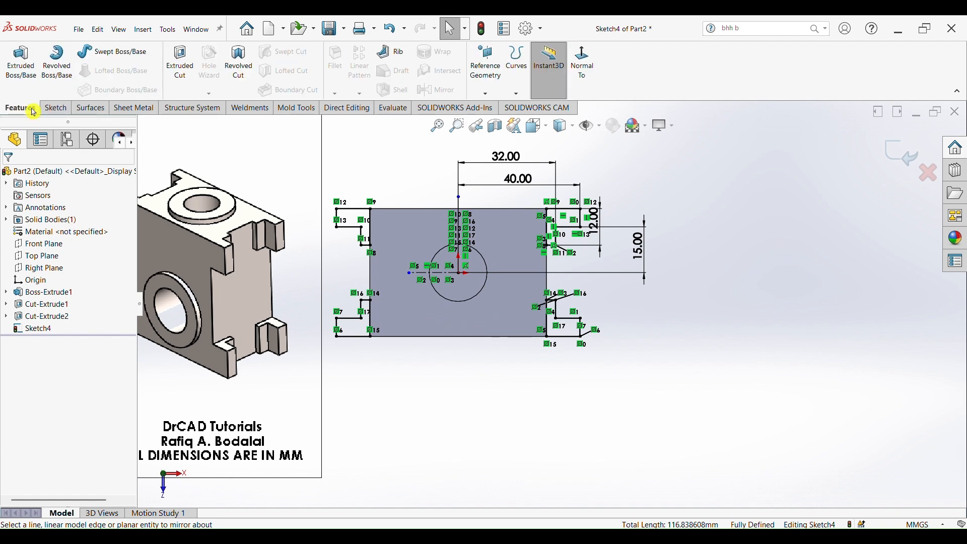
{"action": "left_click", "coordinate": [20, 61]}
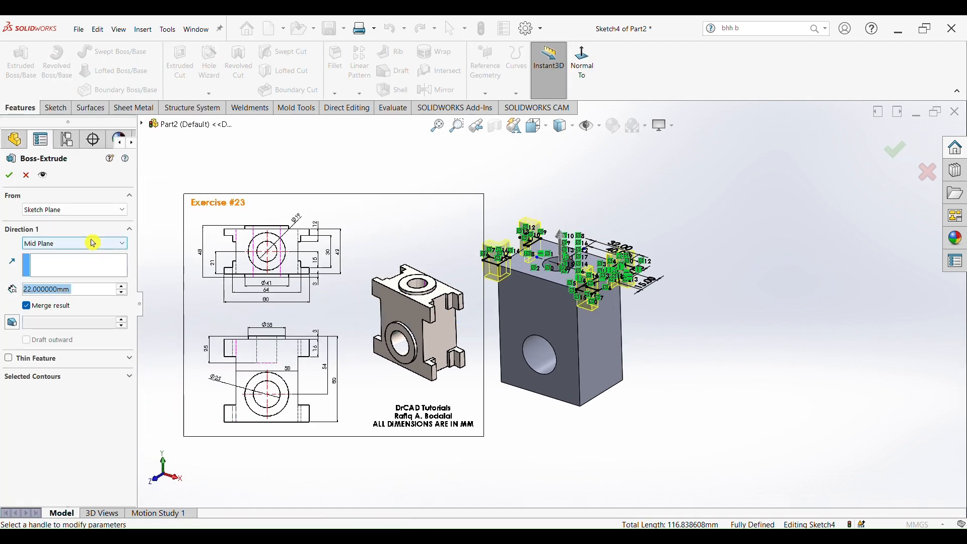
{"action": "left_click", "coordinate": [121, 243]}
{"action": "left_click", "coordinate": [94, 256]}
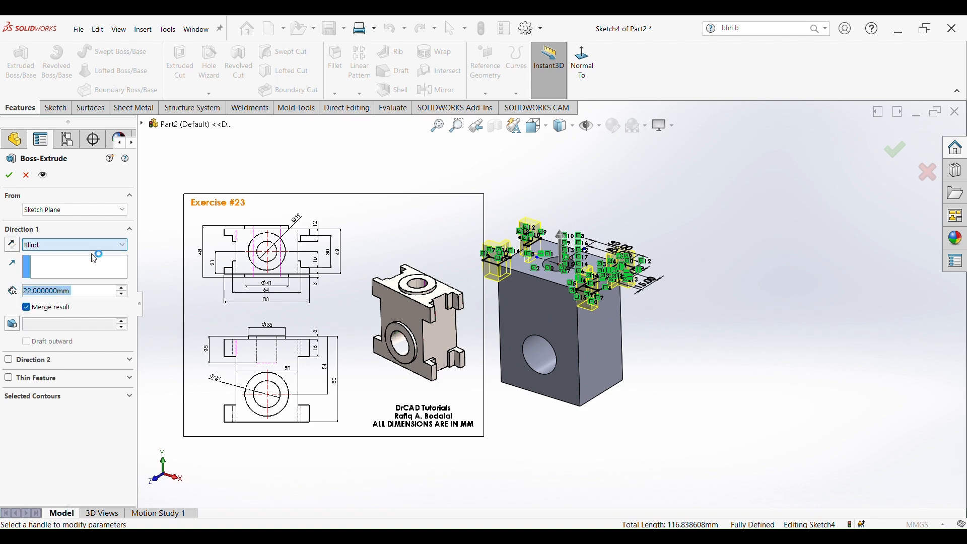
{"action": "left_click", "coordinate": [12, 246]}
Set the extrusion depth of the four corner lugs to 16 mm, merged with the block, and complete the feature
{"action": "scroll", "coordinate": [322, 307], "scroll_direction": "down", "scroll_amount": 2}
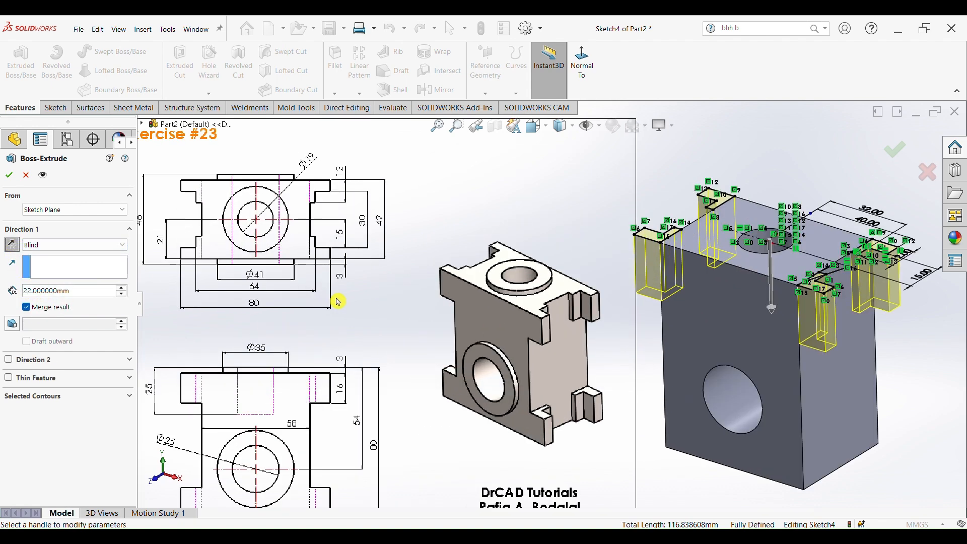
{"action": "scroll", "coordinate": [367, 423], "scroll_direction": "up", "scroll_amount": 1}
{"action": "scroll", "coordinate": [468, 376], "scroll_direction": "down", "scroll_amount": 6}
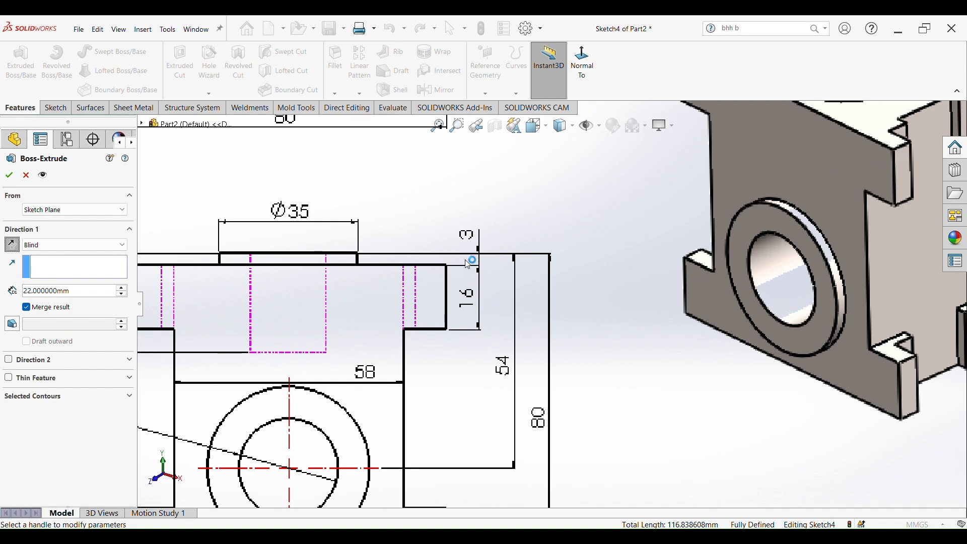
{"action": "scroll", "coordinate": [695, 335], "scroll_direction": "up", "scroll_amount": 5}
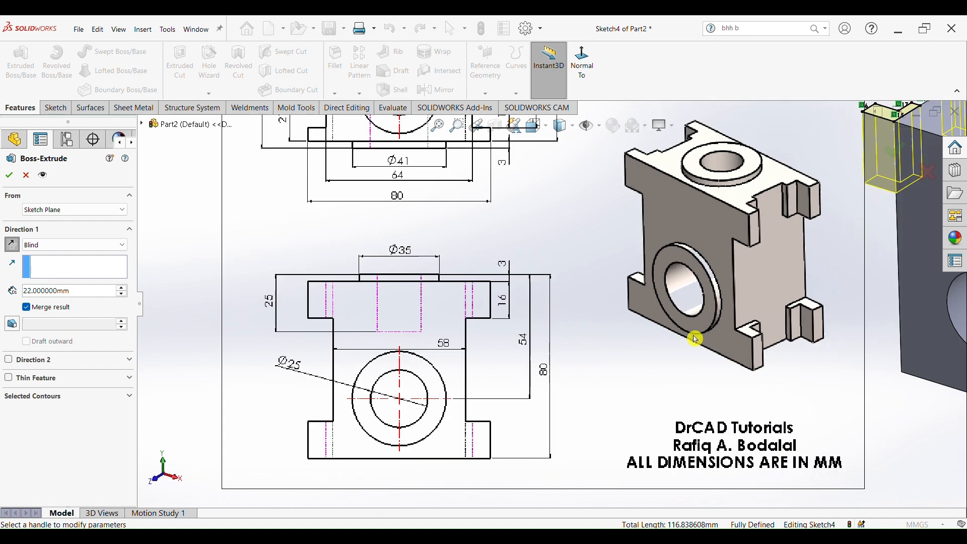
{"action": "scroll", "coordinate": [835, 308], "scroll_direction": "up", "scroll_amount": 2}
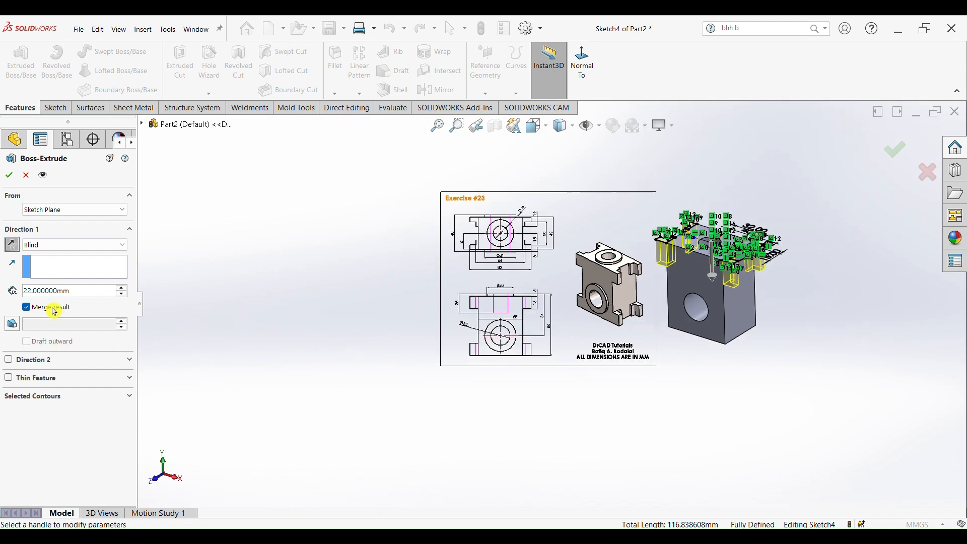
{"action": "type", "text": "16"}
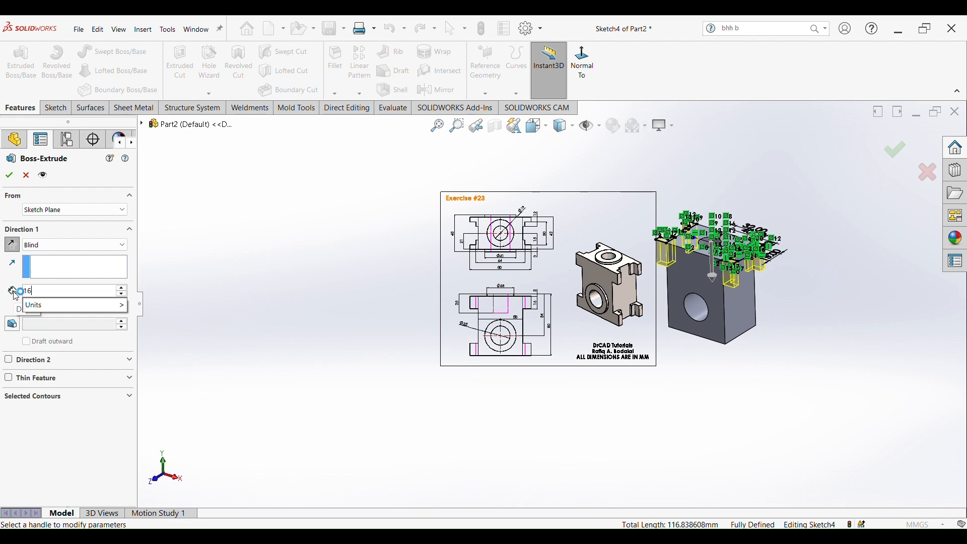
{"action": "key", "text": "Return"}
{"action": "scroll", "coordinate": [761, 308], "scroll_direction": "down", "scroll_amount": 3}
{"action": "middle_click_drag", "start_coordinate": [775, 289], "coordinate": [680, 277]}
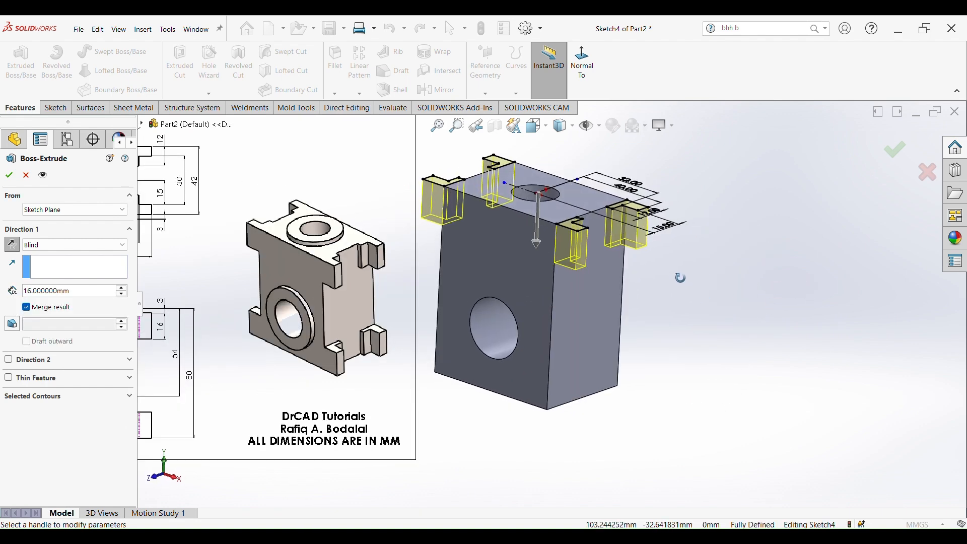
{"action": "left_click", "coordinate": [899, 158]}
{"action": "mouse_move", "coordinate": [707, 352]}
{"action": "middle_mouse_down"}
{"action": "mouse_move", "coordinate": [648, 379]}
{"action": "mouse_move", "coordinate": [682, 341]}
{"action": "mouse_move", "coordinate": [708, 401]}
{"action": "mouse_move", "coordinate": [710, 362]}
{"action": "middle_mouse_up"}
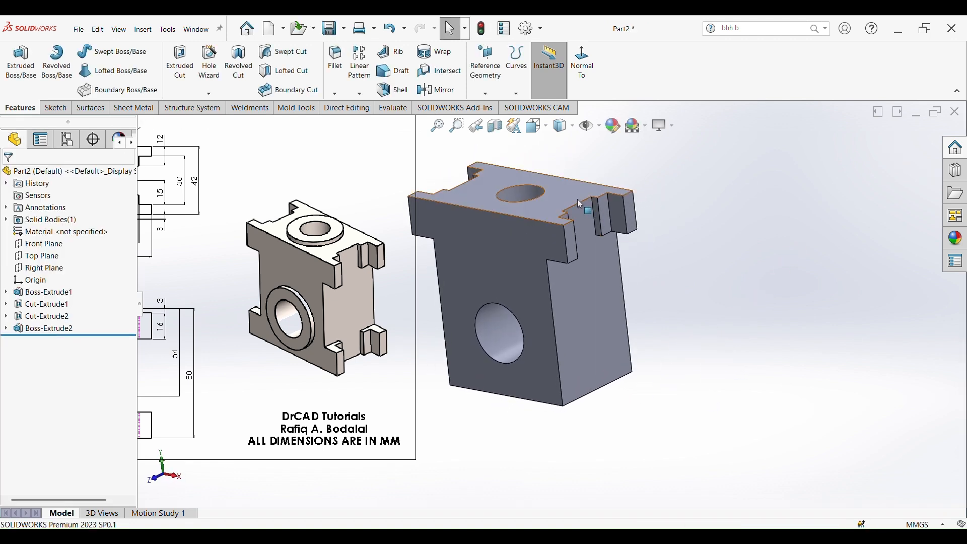
{"action": "left_click", "coordinate": [643, 445]}
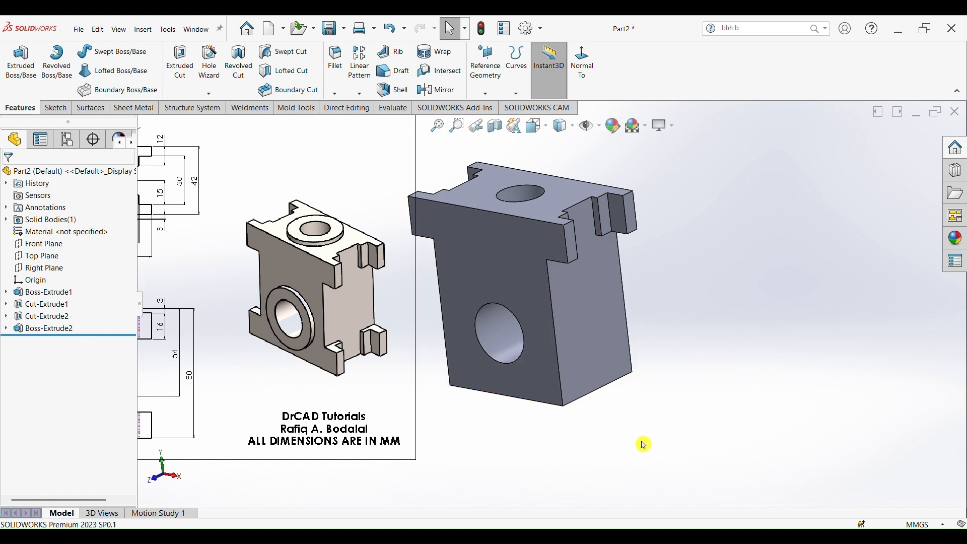
Mirror the corner lug extrusion about the Top Plane to the lower end of the block
{"action": "left_click", "coordinate": [438, 92]}
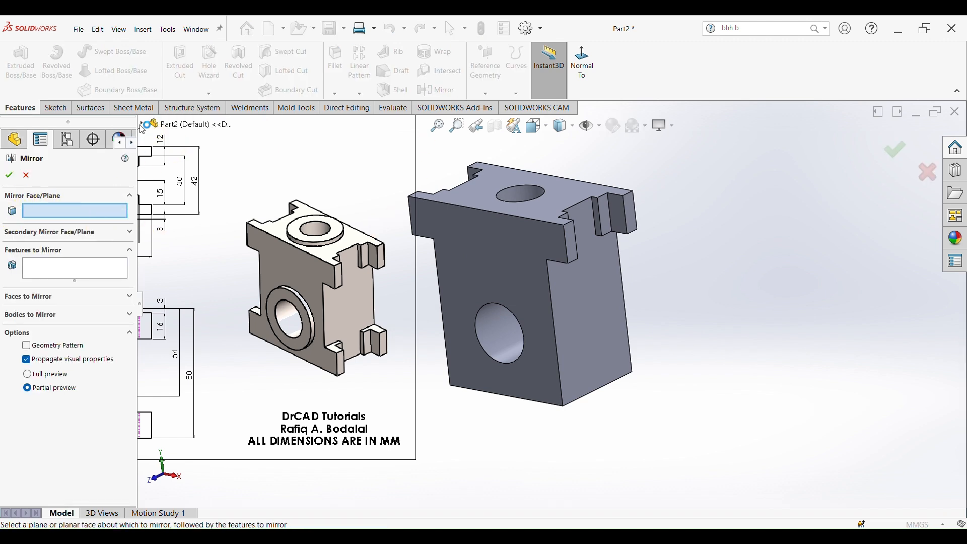
{"action": "left_click", "coordinate": [145, 125]}
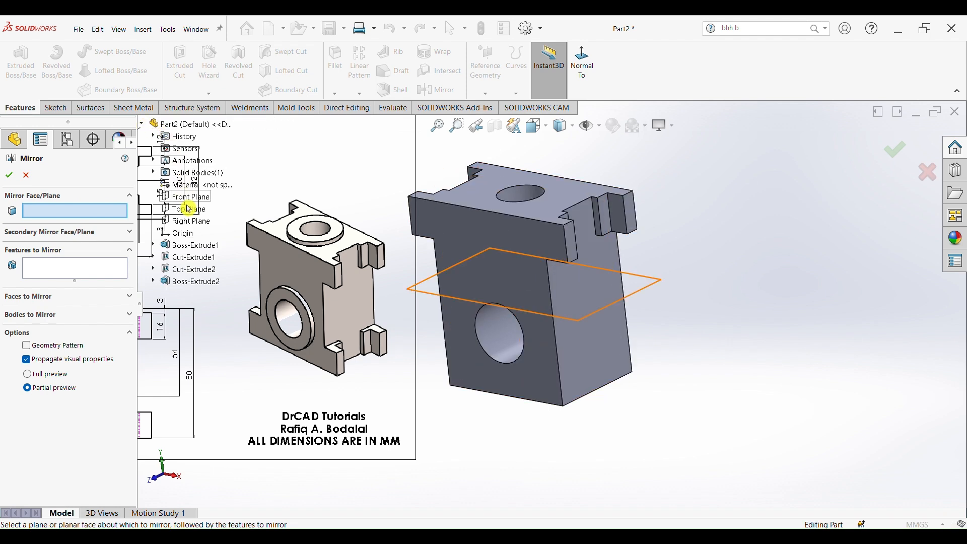
{"action": "left_click", "coordinate": [192, 215]}
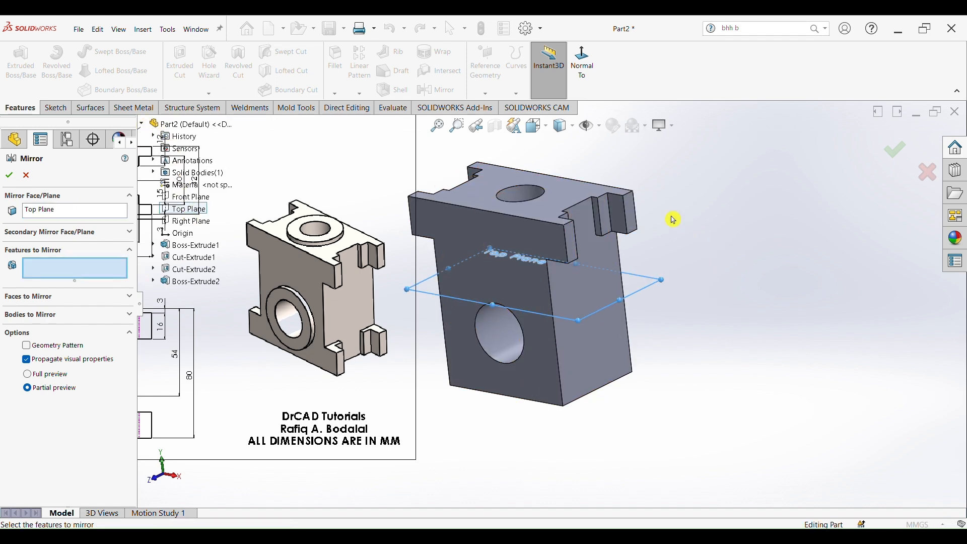
{"action": "left_click", "coordinate": [633, 212]}
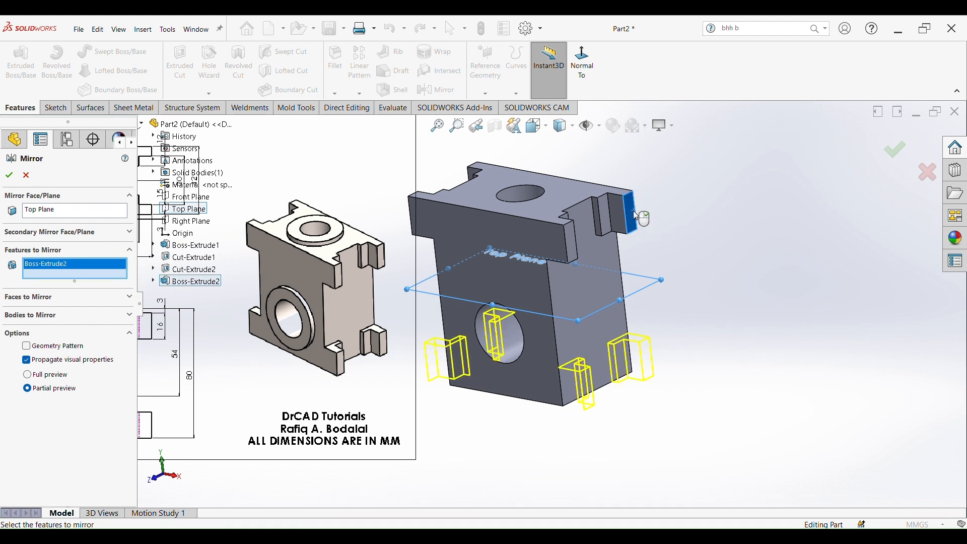
{"action": "left_click", "coordinate": [889, 154]}
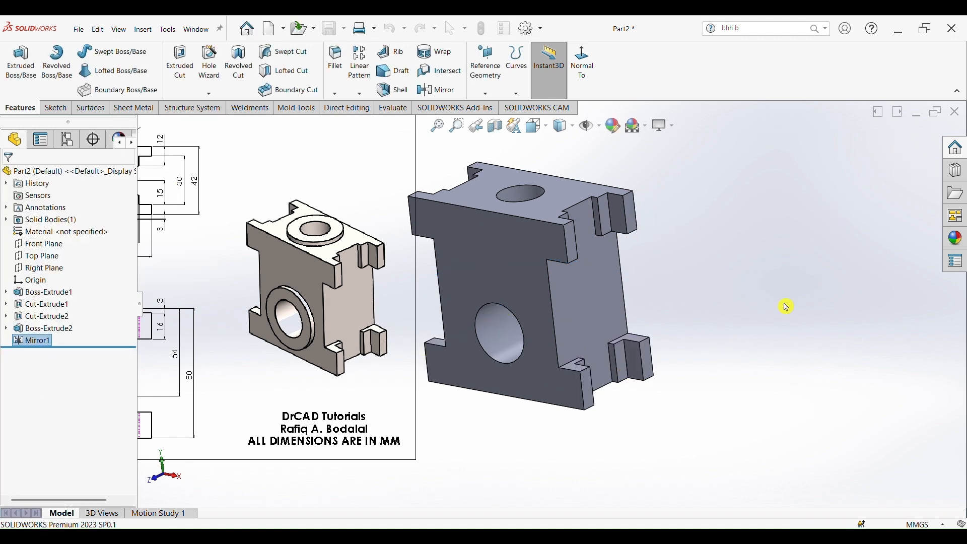
Start a new sketch on the block's front face, the one containing the large through hole
{"action": "middle_click_drag", "start_coordinate": [740, 379], "coordinate": [733, 395]}
{"action": "scroll", "coordinate": [592, 326], "scroll_direction": "down", "scroll_amount": 4}
{"action": "scroll", "coordinate": [499, 328], "scroll_direction": "up", "scroll_amount": 5}
{"action": "left_click", "coordinate": [313, 285]}
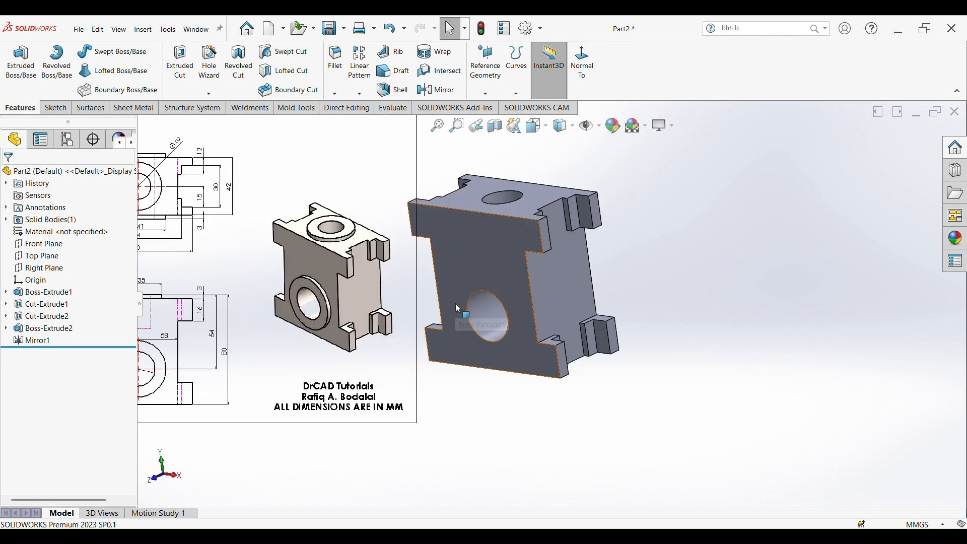
{"action": "scroll", "coordinate": [491, 203], "scroll_direction": "up", "scroll_amount": 3}
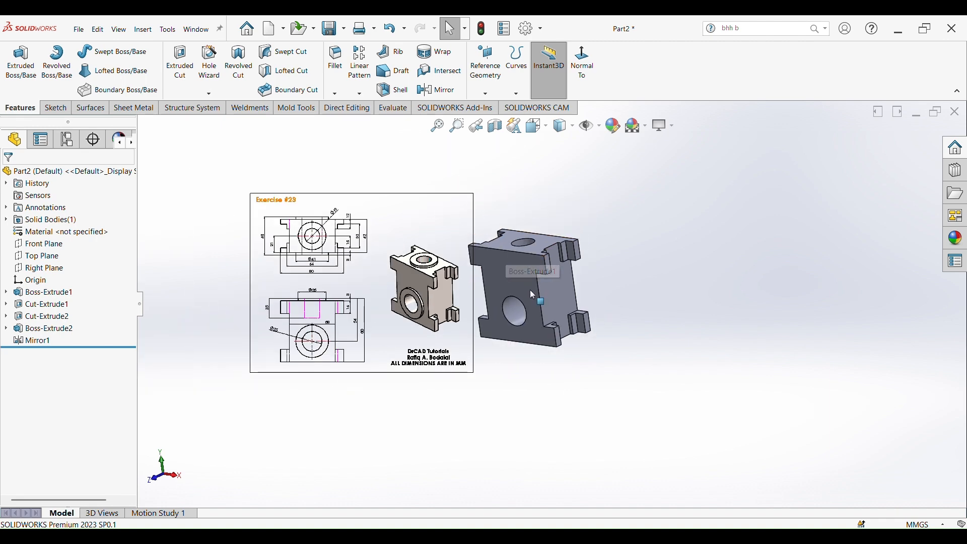
{"action": "left_click", "coordinate": [521, 280]}
{"action": "left_click", "coordinate": [564, 254]}
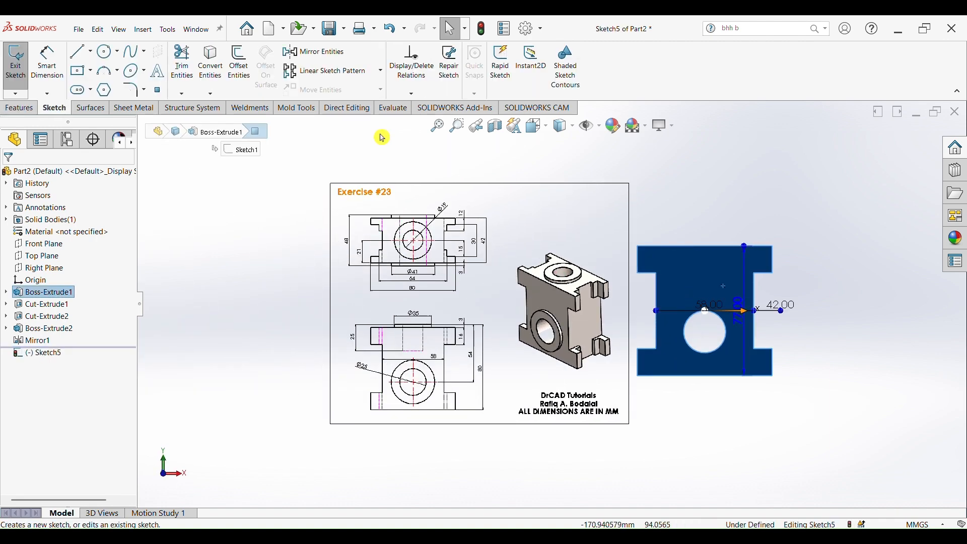
Sketch two circles centred on the front hole: an outer one about 44 mm in diameter and an inner one of 12.5 mm radius along the hole's edge
{"action": "left_click", "coordinate": [76, 53]}
{"action": "left_click", "coordinate": [107, 52]}
{"action": "scroll", "coordinate": [765, 369], "scroll_direction": "down", "scroll_amount": 5}
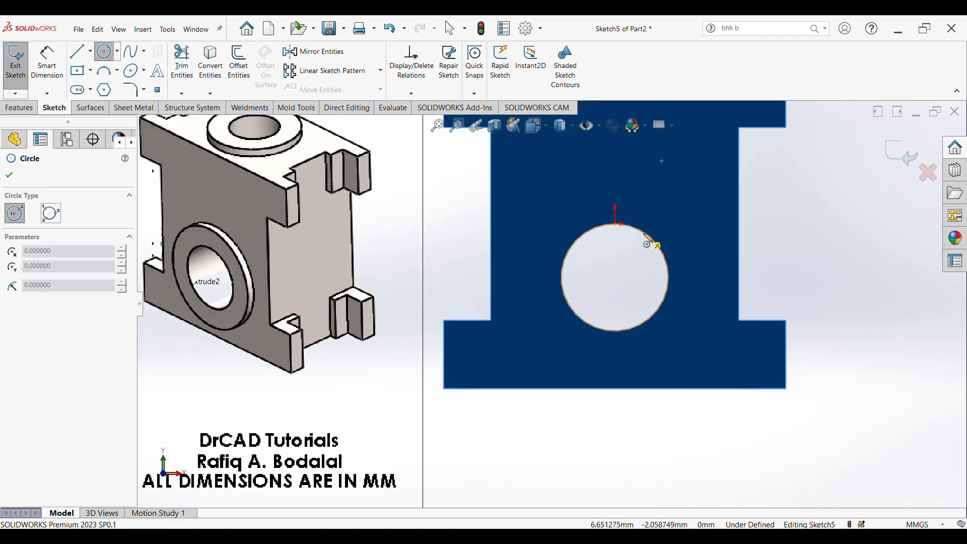
{"action": "left_click", "coordinate": [616, 278]}
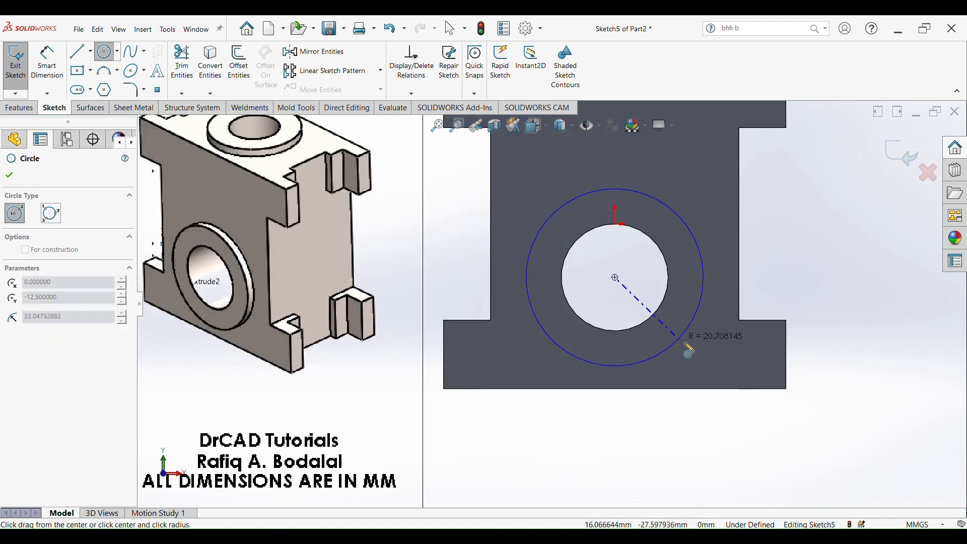
{"action": "left_click", "coordinate": [689, 347]}
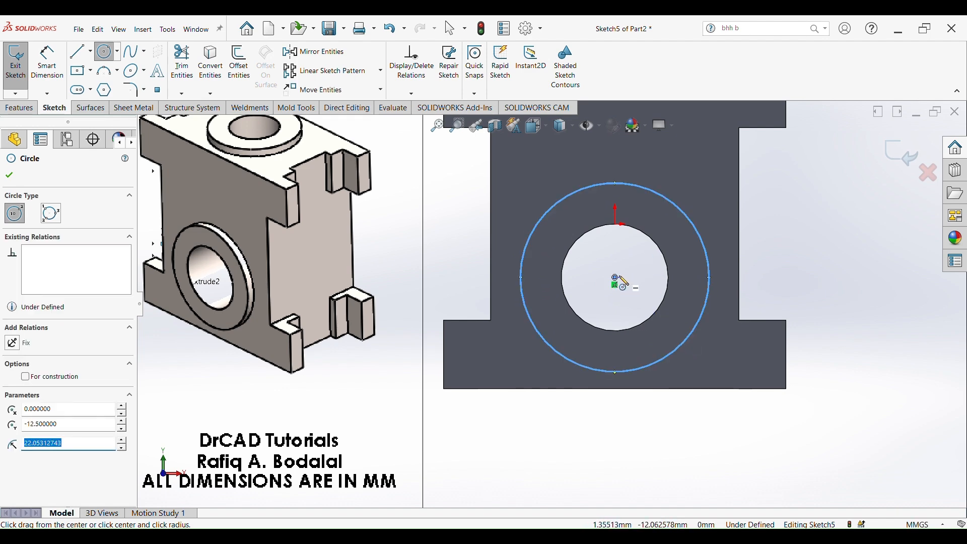
{"action": "left_click", "coordinate": [615, 277]}
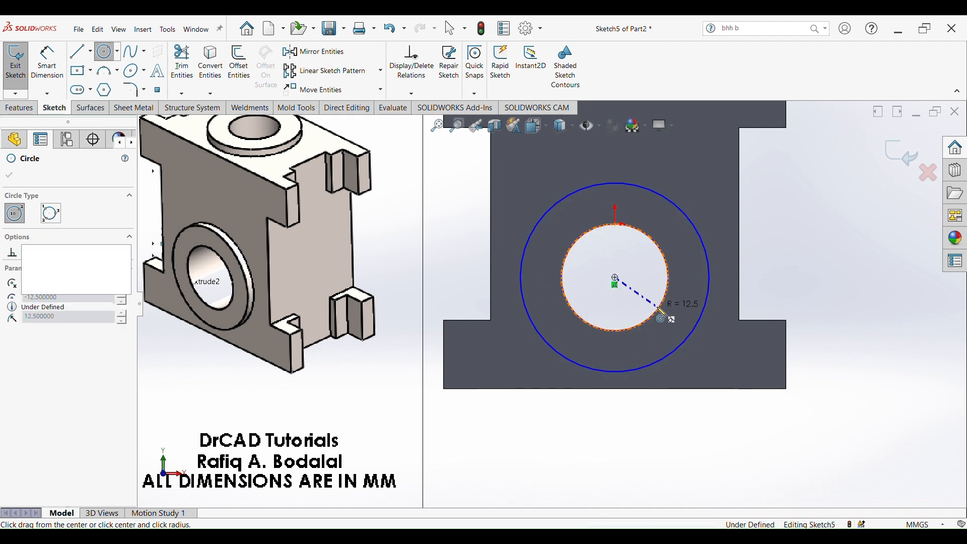
{"action": "left_click", "coordinate": [665, 297]}
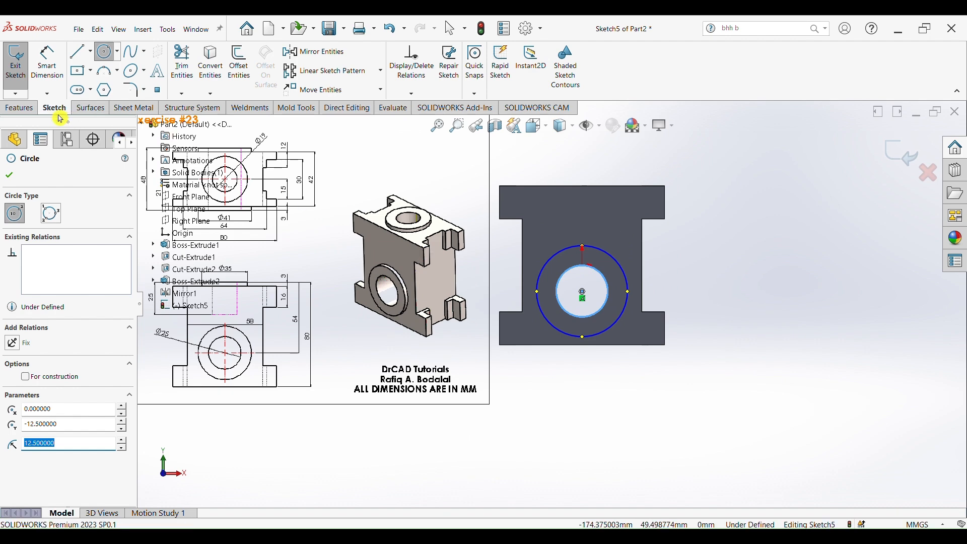
Dimension the outer circle around the front hole to a diameter of 41 mm
{"action": "left_click", "coordinate": [47, 66]}
{"action": "scroll", "coordinate": [275, 337], "scroll_direction": "down", "scroll_amount": 3}
{"action": "scroll", "coordinate": [328, 239], "scroll_direction": "up", "scroll_amount": 3}
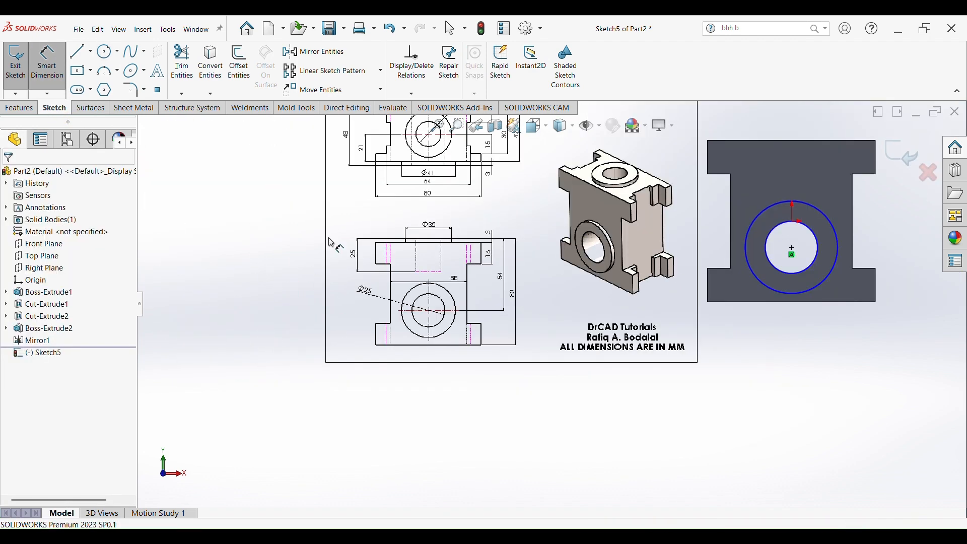
{"action": "scroll", "coordinate": [448, 176], "scroll_direction": "up", "scroll_amount": 1}
{"action": "scroll", "coordinate": [440, 158], "scroll_direction": "down", "scroll_amount": 6}
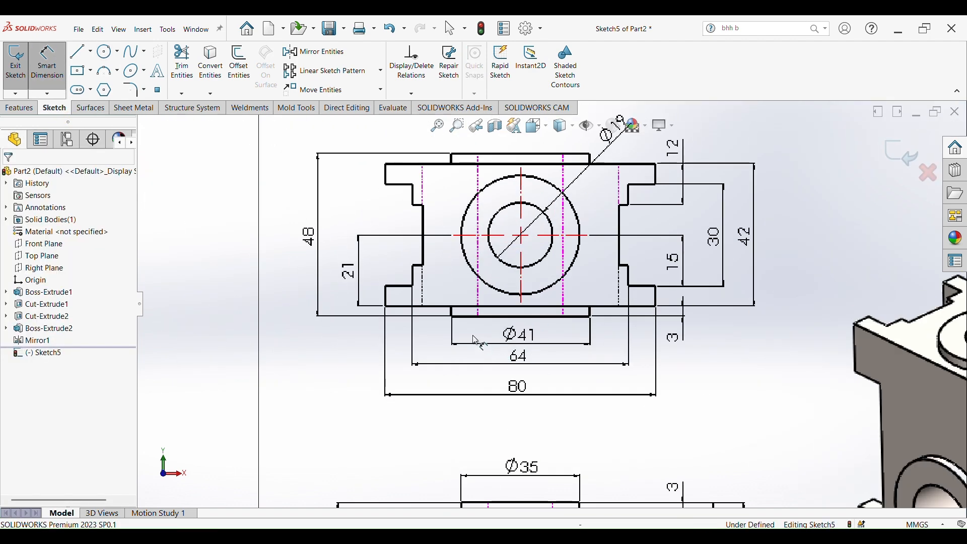
{"action": "scroll", "coordinate": [539, 354], "scroll_direction": "up", "scroll_amount": 4}
{"action": "scroll", "coordinate": [816, 355], "scroll_direction": "down", "scroll_amount": 4}
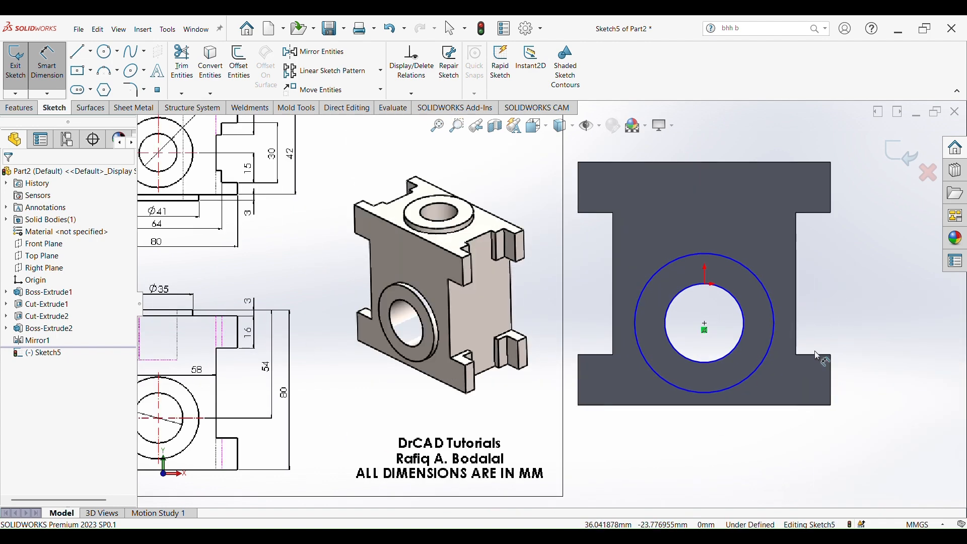
{"action": "left_click", "coordinate": [765, 286]}
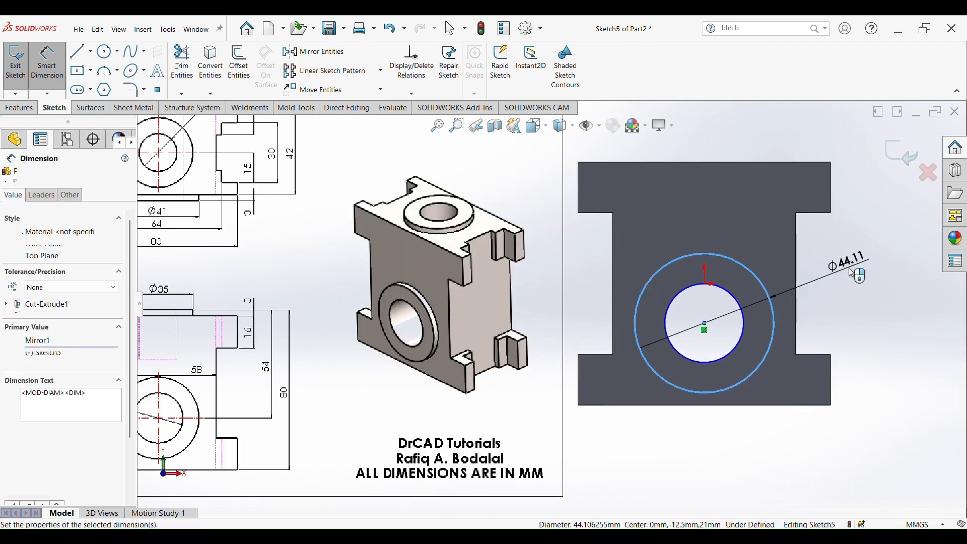
{"action": "left_click", "coordinate": [850, 268]}
{"action": "type", "text": "41"}
{"action": "key", "text": "Return"}
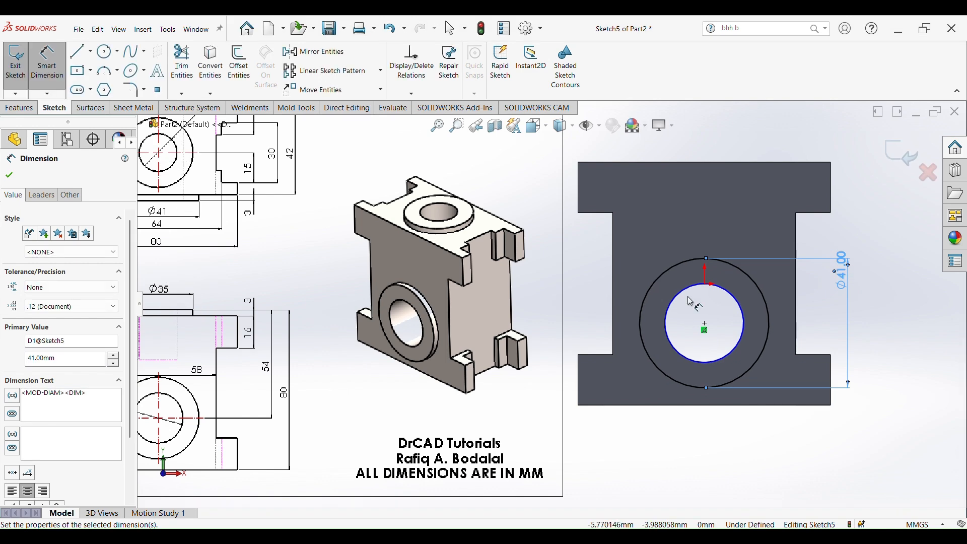
Extrude the ring between the two circles outward from the front face as a 3 mm Blind boss
{"action": "left_click", "coordinate": [19, 108]}
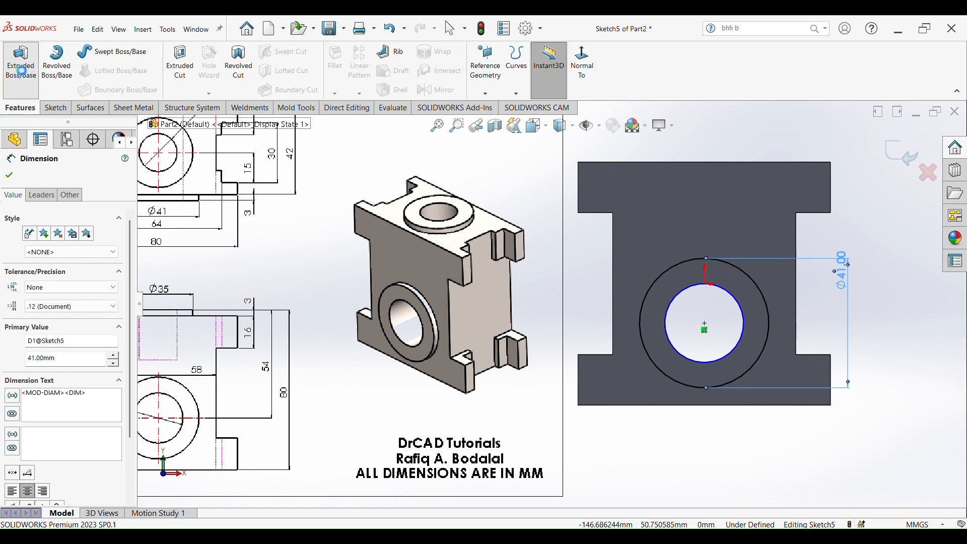
{"action": "left_click", "coordinate": [20, 61]}
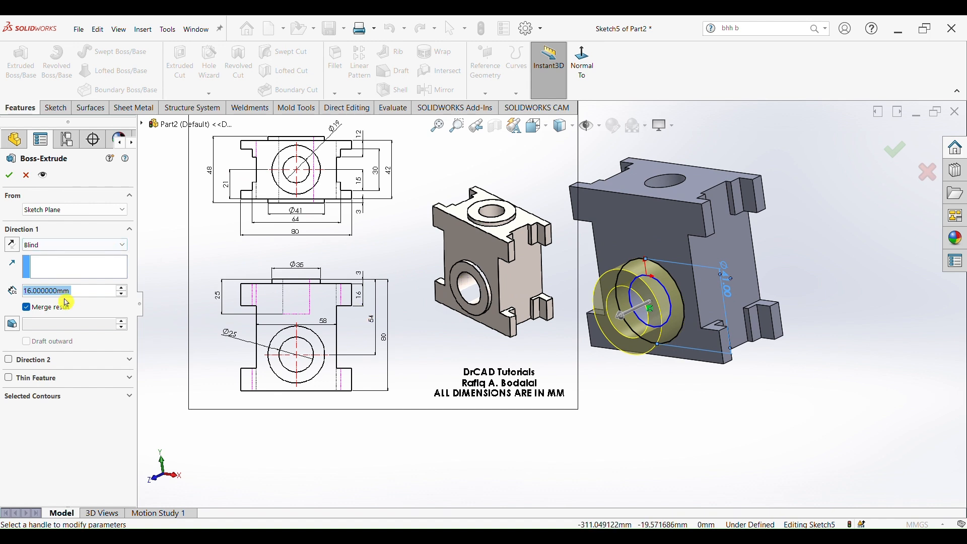
{"action": "left_click", "coordinate": [86, 291]}
{"action": "type", "text": "3"}
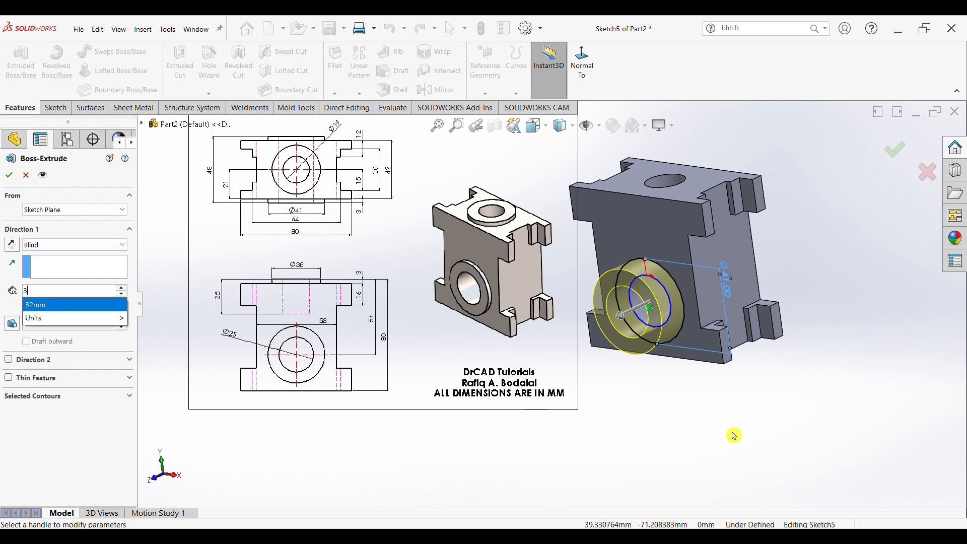
{"action": "key", "text": "Return"}
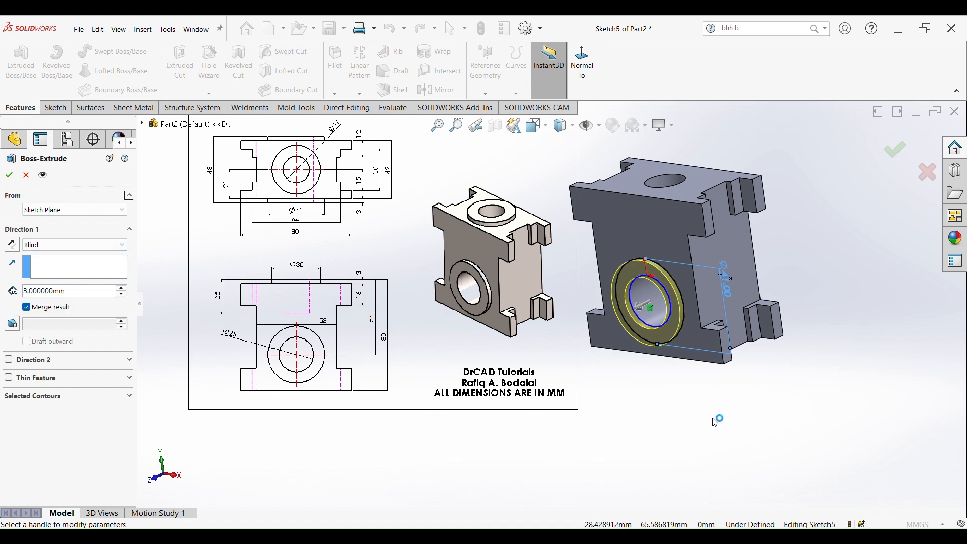
{"action": "left_click", "coordinate": [9, 177]}
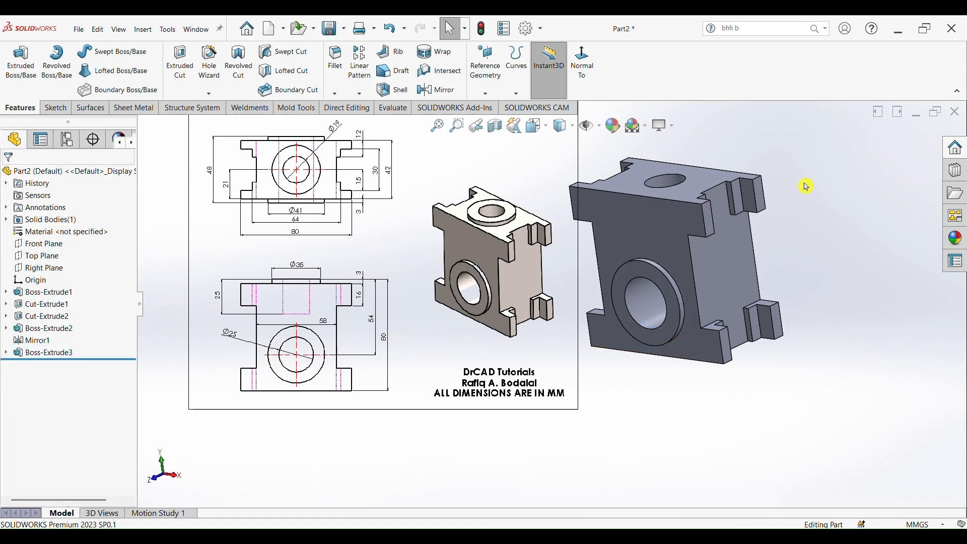
Sketch two concentric circles from the origin on the block's top face: a larger outer one and an inner one of 9.5 mm radius along the hole's edge
{"action": "middle_click_drag", "start_coordinate": [806, 187], "coordinate": [700, 218]}
{"action": "left_click", "coordinate": [696, 218]}
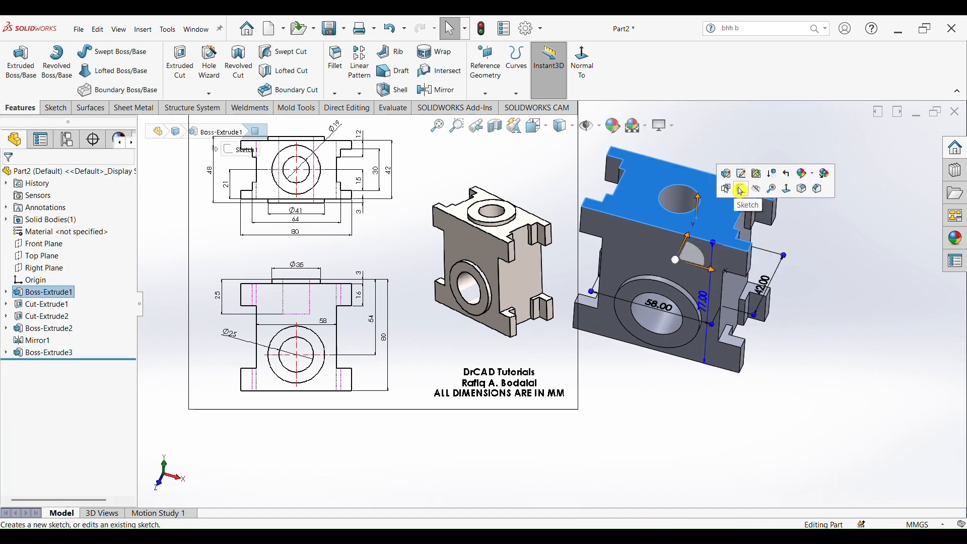
{"action": "left_click", "coordinate": [741, 191]}
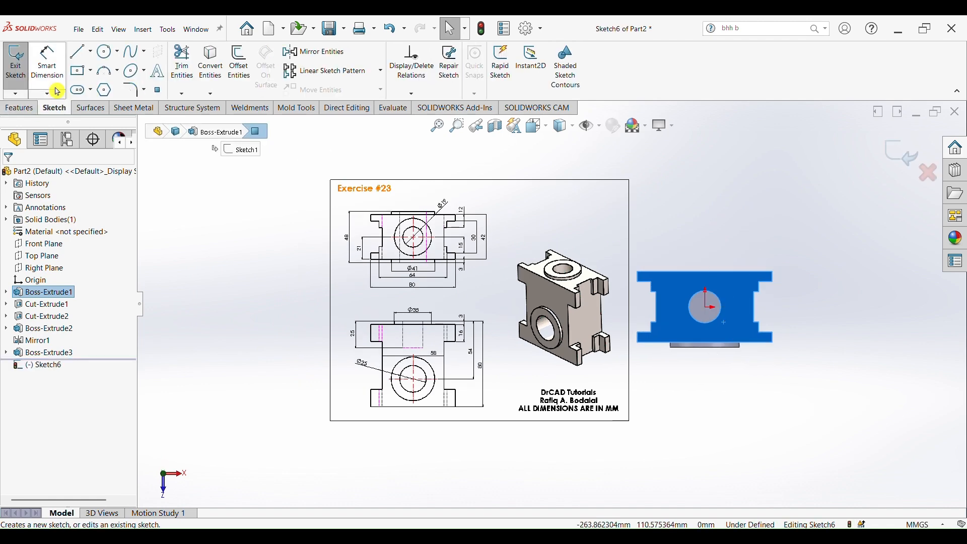
{"action": "left_click", "coordinate": [108, 53]}
{"action": "scroll", "coordinate": [769, 294], "scroll_direction": "down", "scroll_amount": 4}
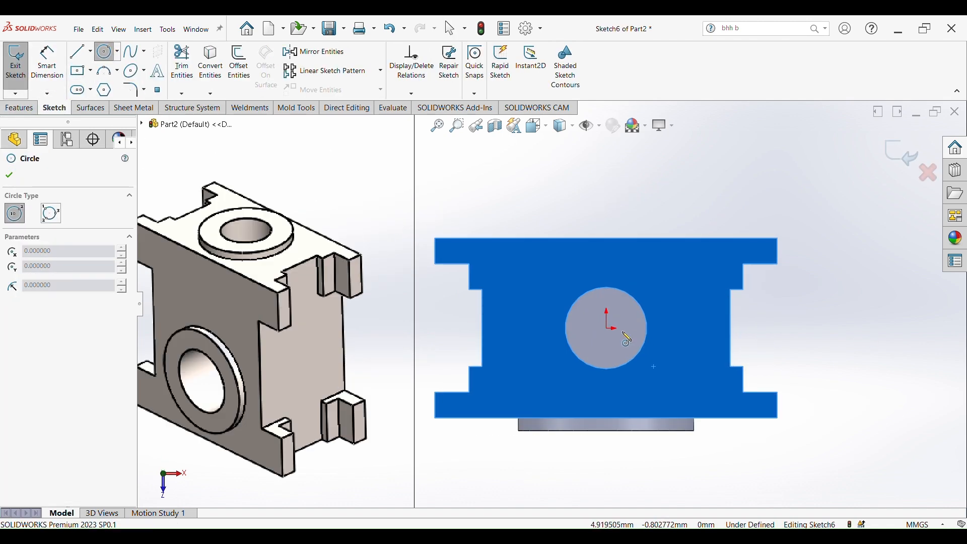
{"action": "left_click_drag", "start_coordinate": [608, 328], "coordinate": [661, 379]}
{"action": "left_click_drag", "start_coordinate": [608, 329], "coordinate": [639, 364]}
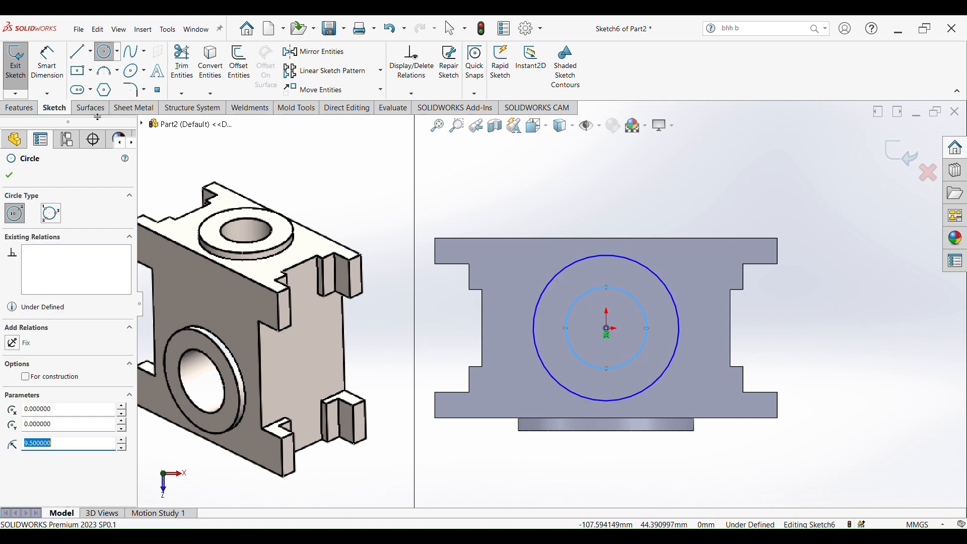
{"action": "left_click", "coordinate": [26, 115]}
{"action": "left_click", "coordinate": [14, 139]}
{"action": "key", "text": "ctrl+7"}
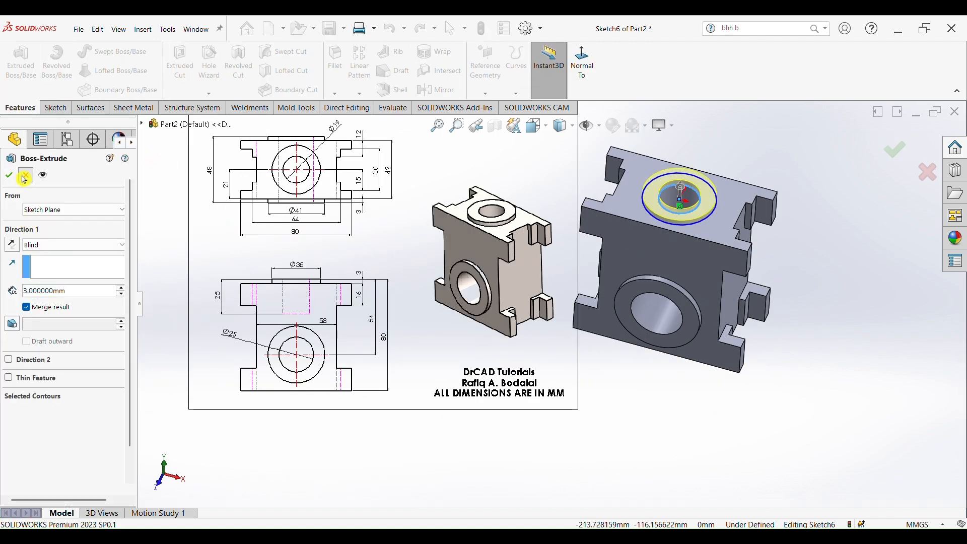
{"action": "key", "text": "Escape"}
Dimension the outer circle around the top hole to a diameter of 35 mm
{"action": "left_click", "coordinate": [56, 108]}
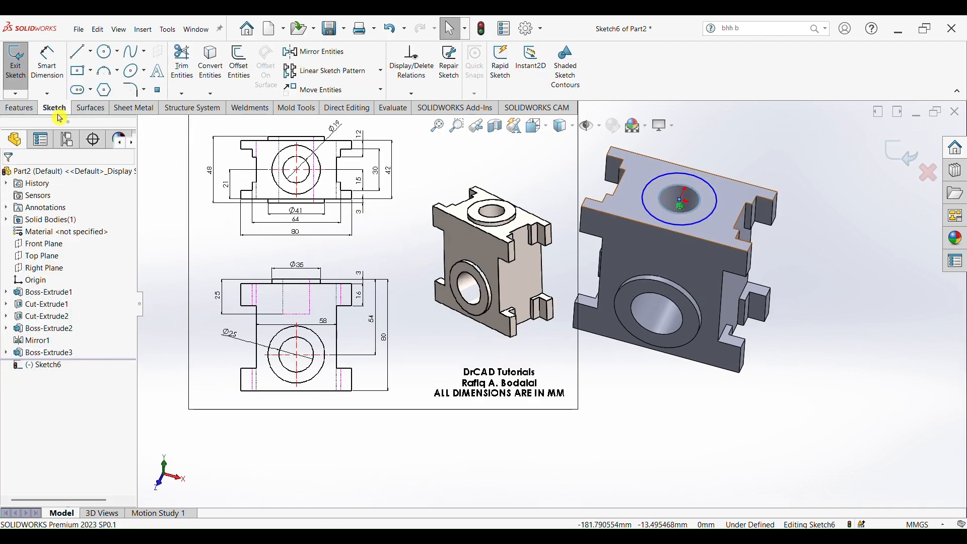
{"action": "left_click", "coordinate": [47, 63]}
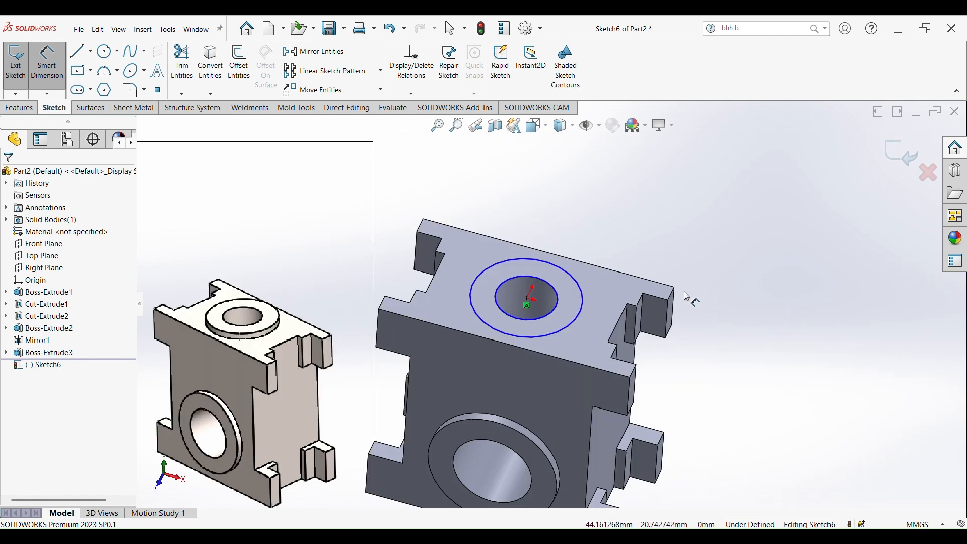
{"action": "left_click", "coordinate": [582, 288]}
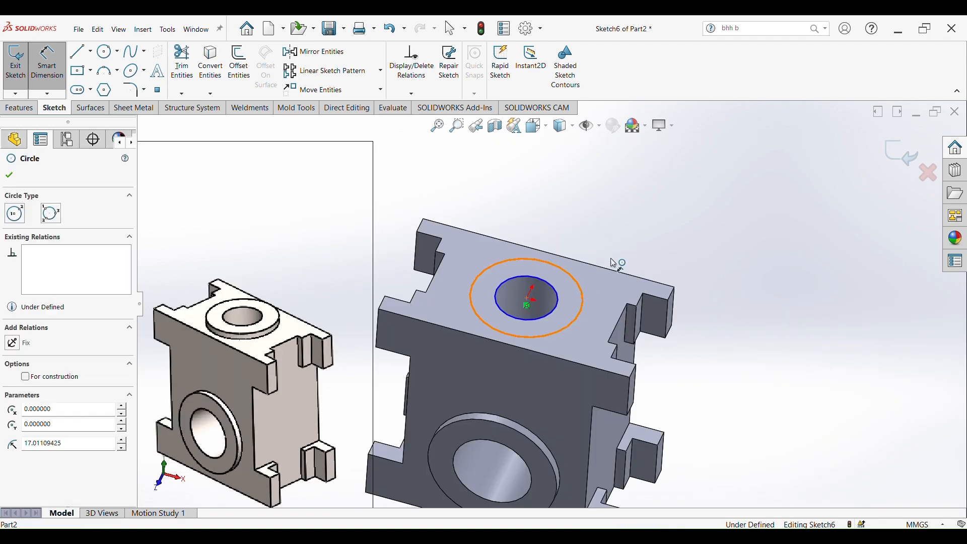
{"action": "left_click", "coordinate": [721, 224]}
{"action": "type", "text": "35"}
{"action": "key", "text": "Return"}
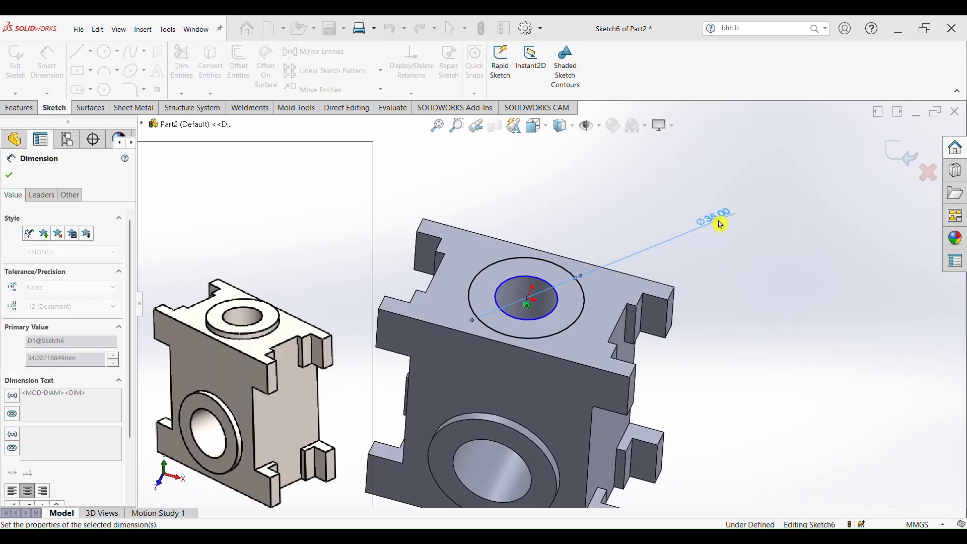
Extrude the ring between the two circles upward from the top face as a 3 mm Blind boss
{"action": "left_click", "coordinate": [17, 108]}
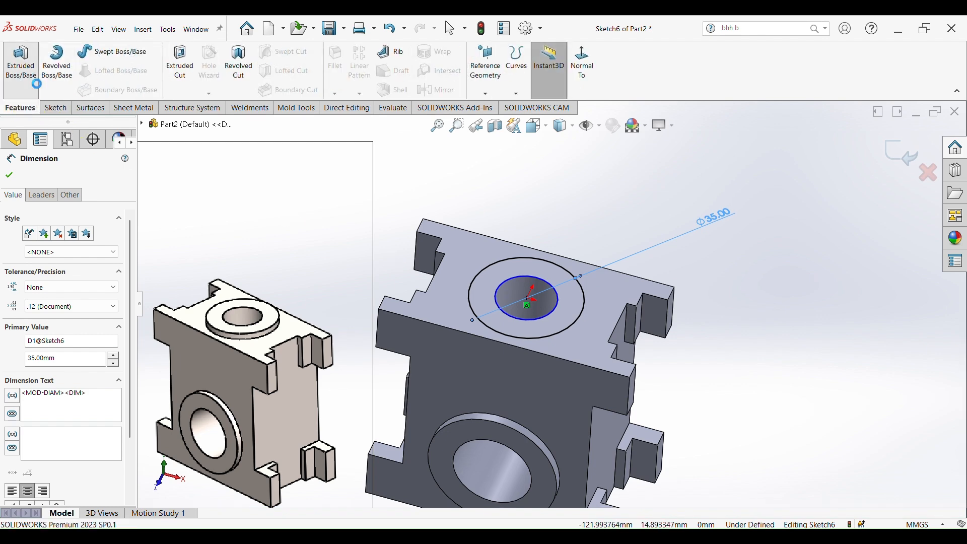
{"action": "scroll", "coordinate": [475, 330], "scroll_direction": "up", "scroll_amount": 5}
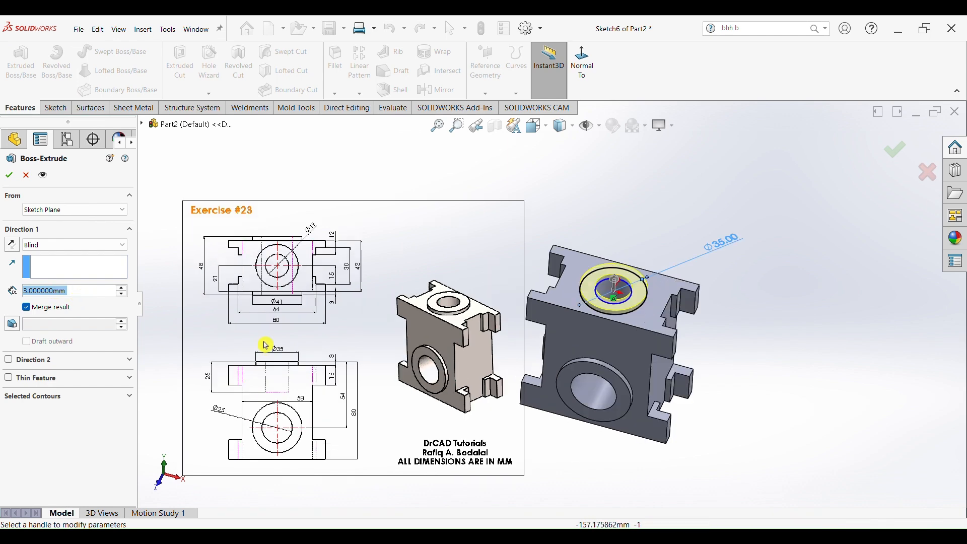
{"action": "scroll", "coordinate": [266, 346], "scroll_direction": "down", "scroll_amount": 6}
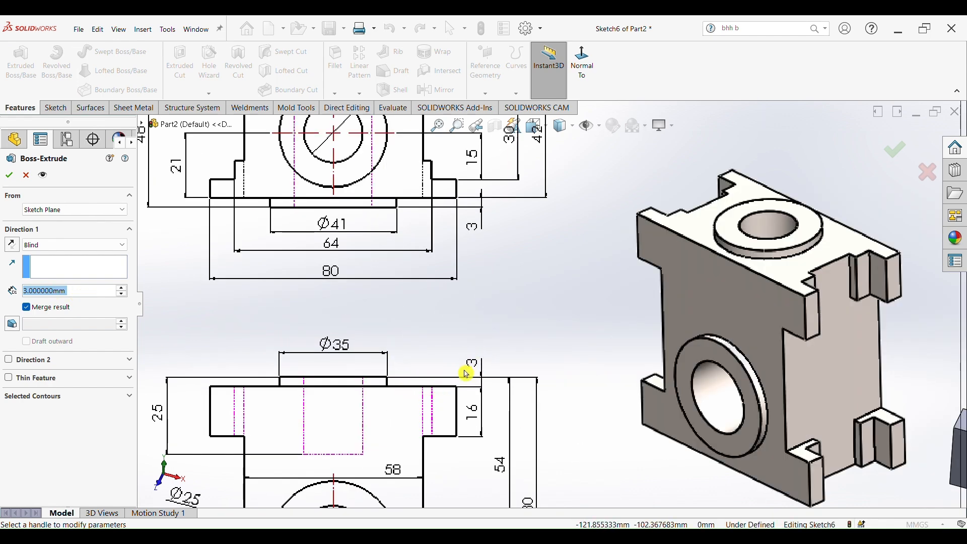
{"action": "left_click", "coordinate": [11, 176]}
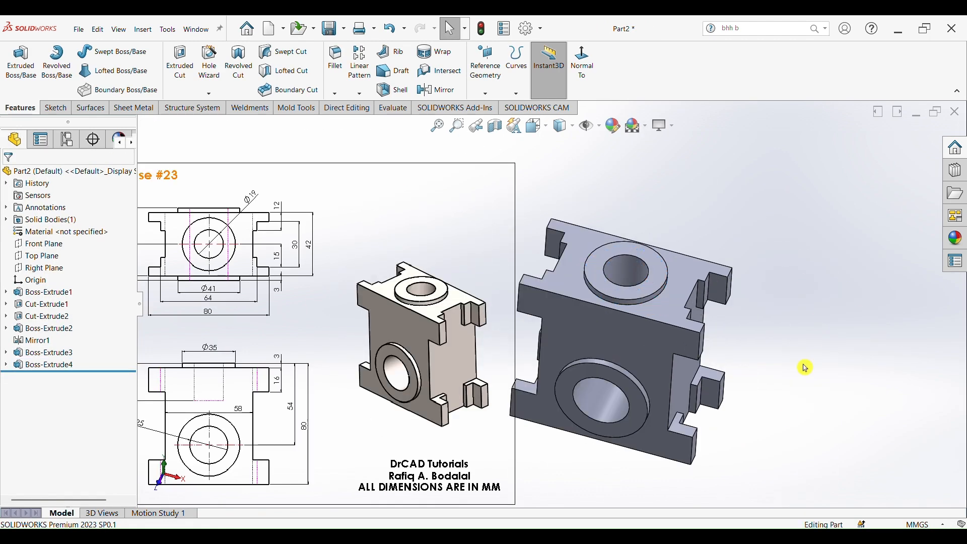
Delete the Exercise #23 reference drawing beside the model
{"action": "mouse_move", "coordinate": [805, 367]}
{"action": "middle_mouse_down"}
{"action": "mouse_move", "coordinate": [760, 324]}
{"action": "mouse_move", "coordinate": [871, 394]}
{"action": "mouse_move", "coordinate": [755, 345]}
{"action": "mouse_move", "coordinate": [799, 373]}
{"action": "middle_mouse_up"}
{"action": "left_click", "coordinate": [403, 314]}
{"action": "key", "text": "Delete"}
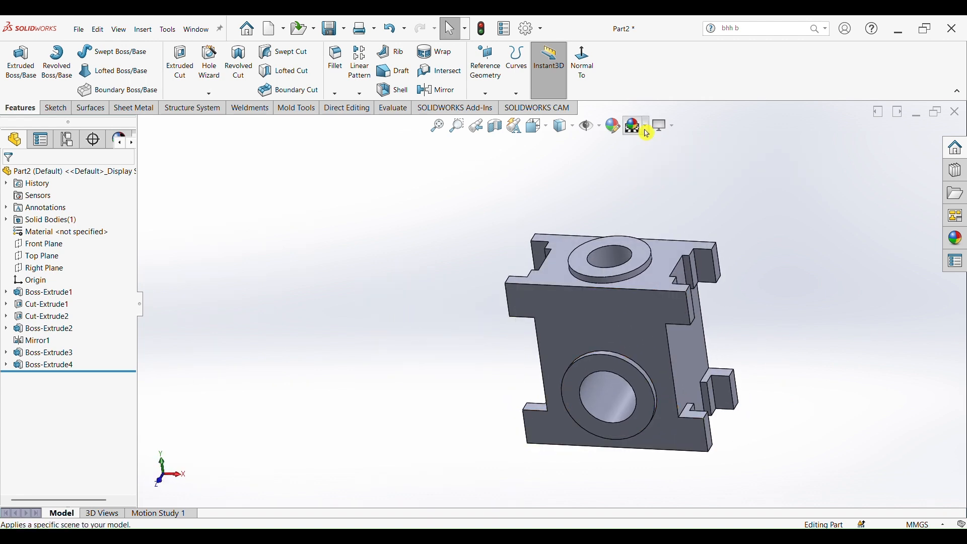
Change the background scene behind the model to plain white
{"action": "left_click", "coordinate": [645, 132]}
{"action": "left_click", "coordinate": [655, 155]}
{"action": "middle_click_drag", "start_coordinate": [706, 315], "coordinate": [687, 387]}
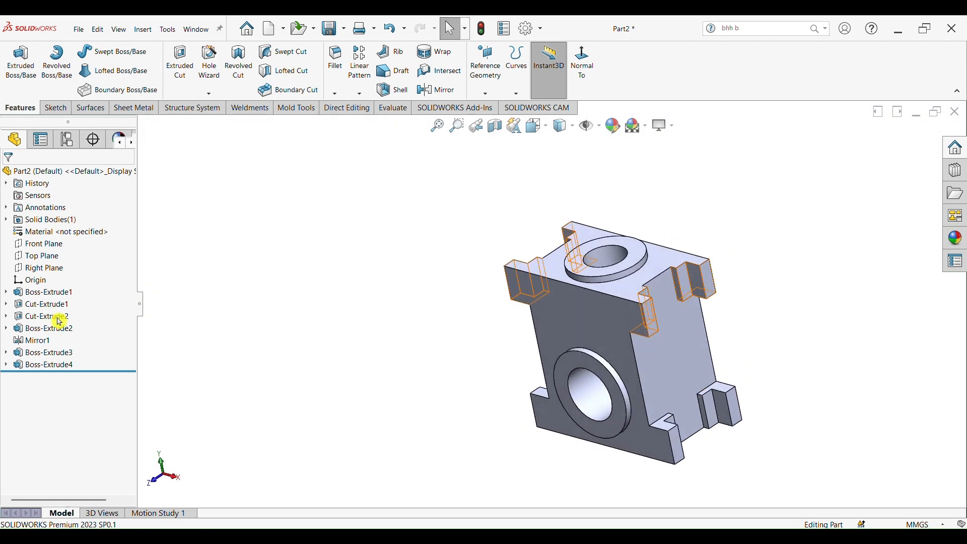
Assign the AISI 1020 steel material from the SOLIDWORKS Materials library to the part
{"action": "right_click", "coordinate": [56, 233]}
{"action": "left_click", "coordinate": [96, 239]}
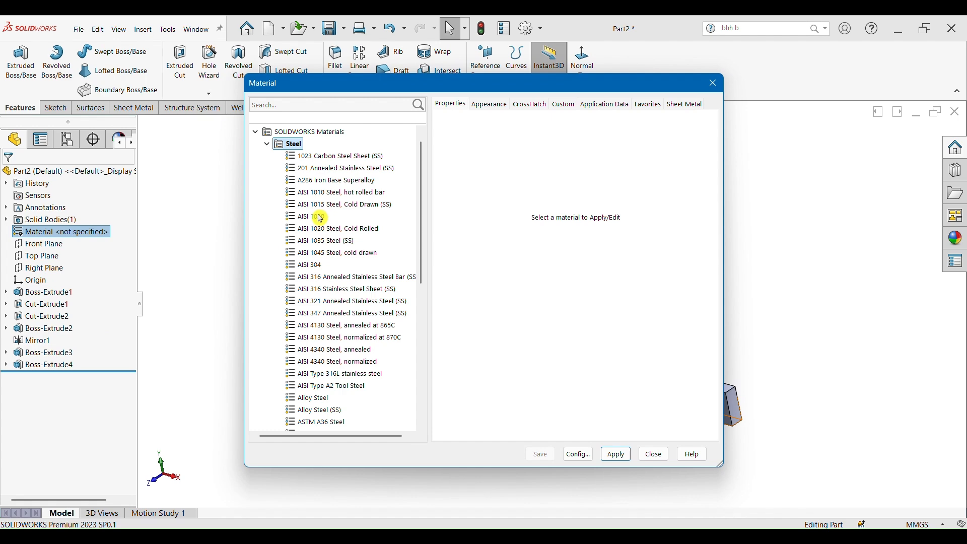
{"action": "left_click", "coordinate": [321, 217]}
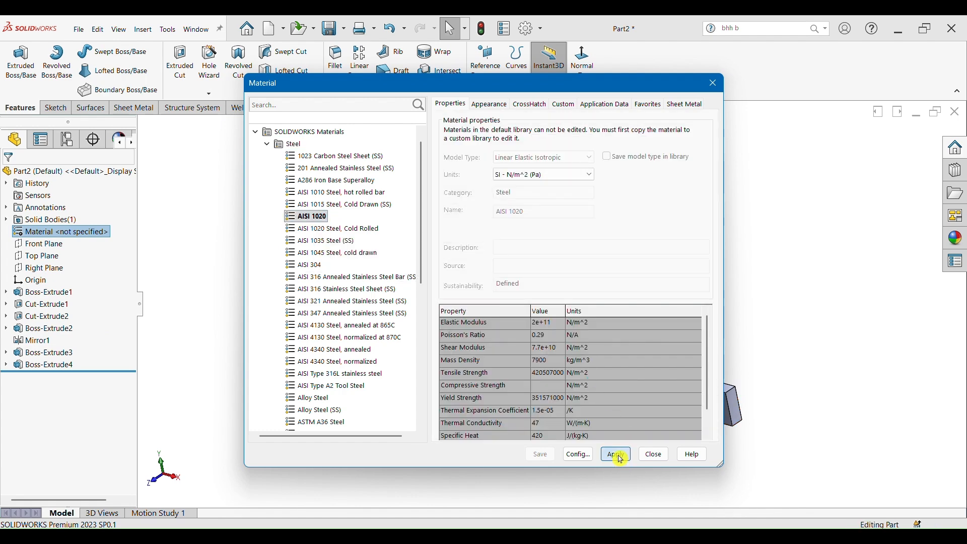
{"action": "left_click", "coordinate": [619, 456]}
{"action": "left_click", "coordinate": [652, 456]}
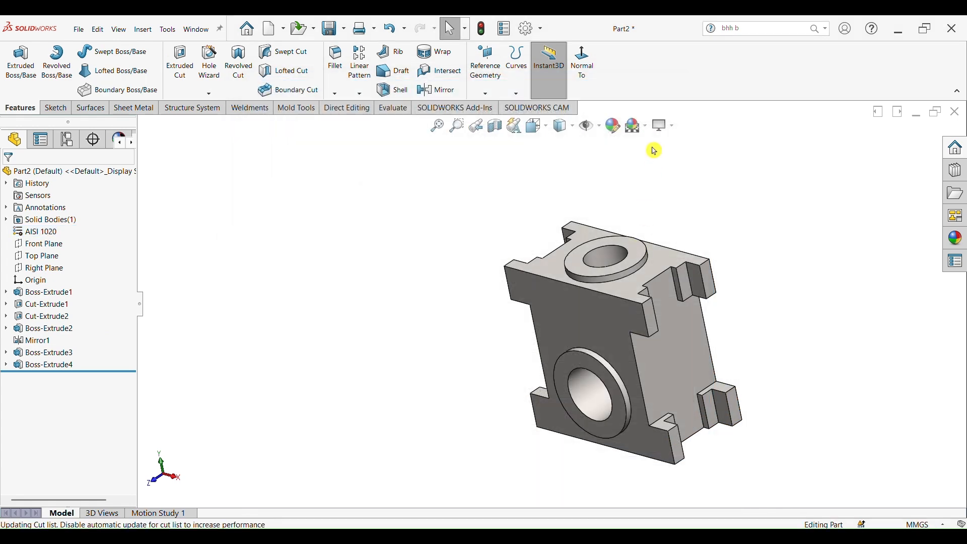
Display the finished part in perspective and orient it to show the front and top bosses
{"action": "left_click", "coordinate": [672, 126]}
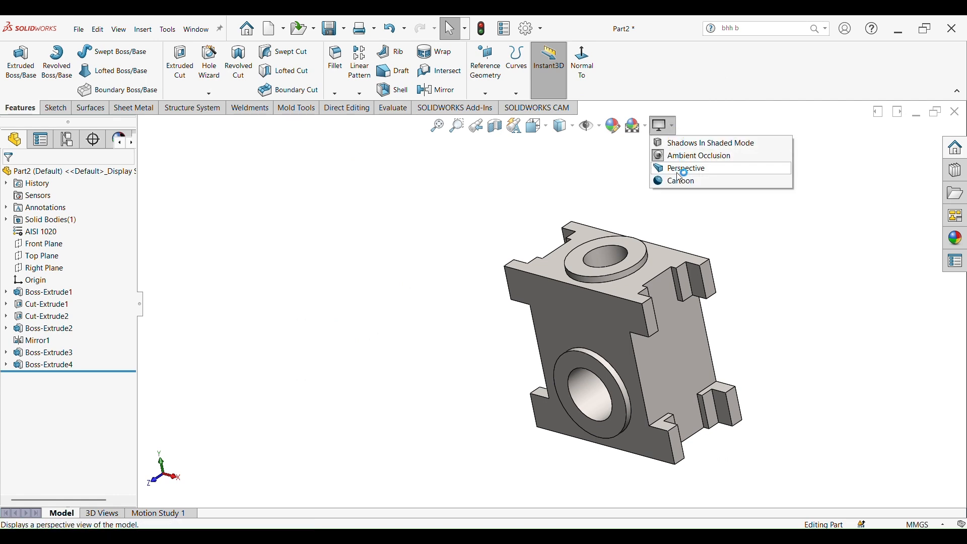
{"action": "left_click", "coordinate": [680, 169]}
{"action": "scroll", "coordinate": [729, 366], "scroll_direction": "up", "scroll_amount": 4}
{"action": "middle_click_drag", "start_coordinate": [674, 377], "coordinate": [657, 339]}
{"action": "scroll", "coordinate": [659, 371], "scroll_direction": "down", "scroll_amount": 4}
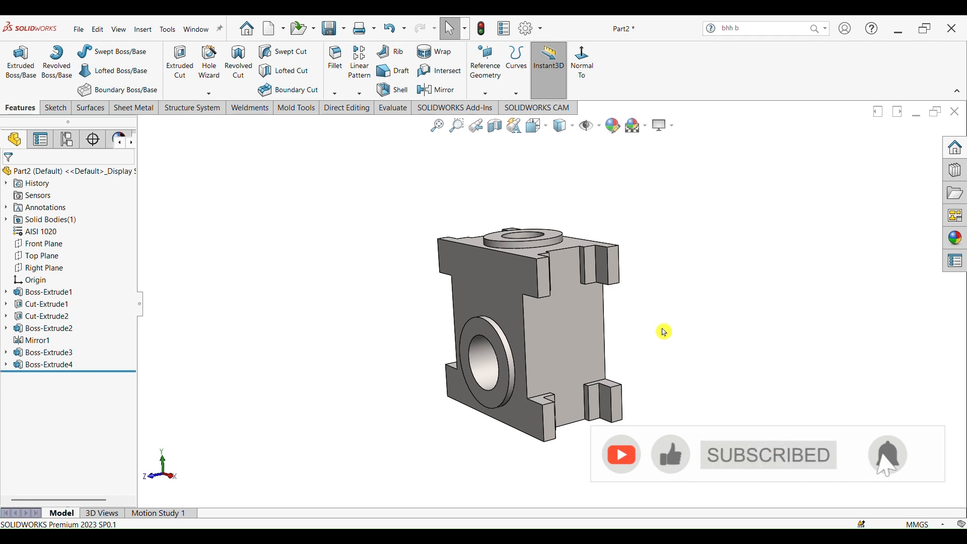
{"action": "middle_click_drag", "start_coordinate": [664, 331], "coordinate": [670, 362]}
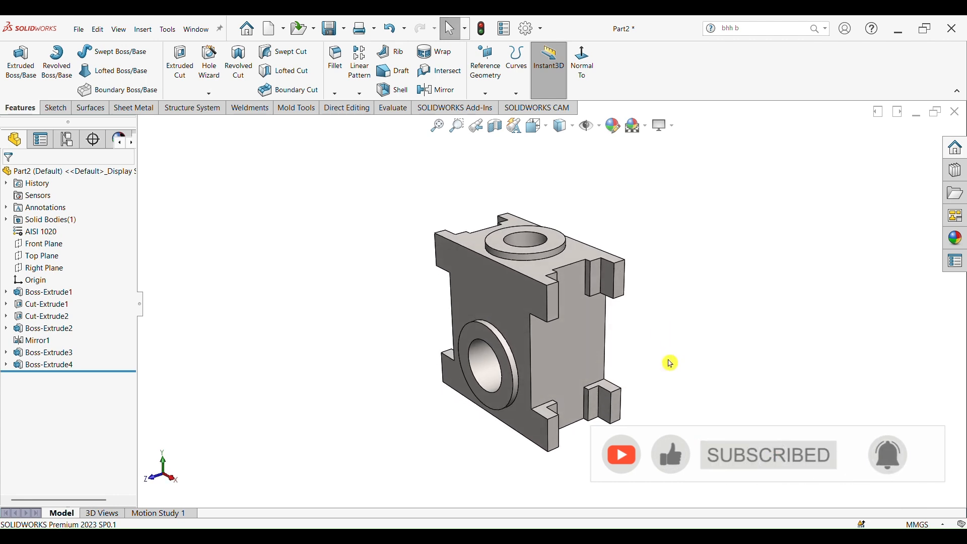